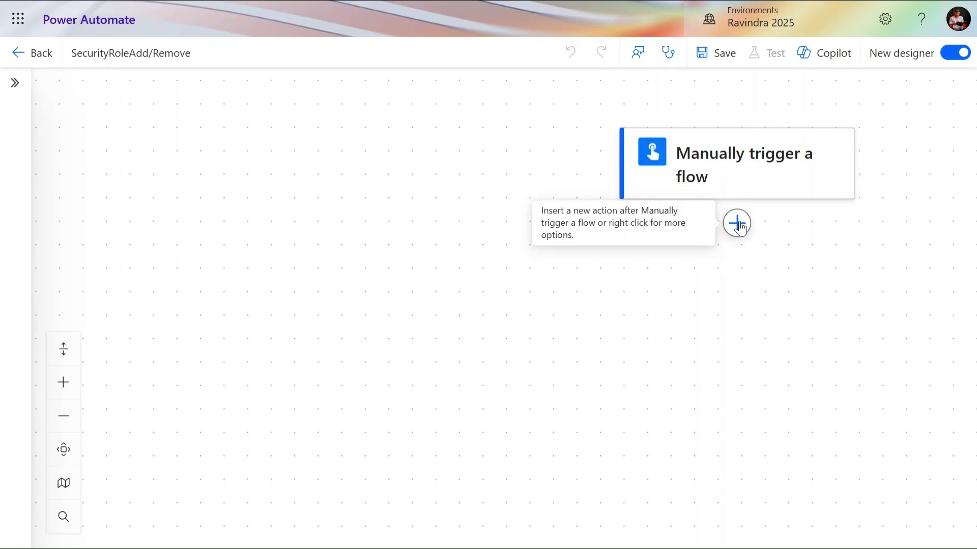
# Add a Microsoft Dataverse List rows action after the manual trigger.
pyautogui.click(737, 224)
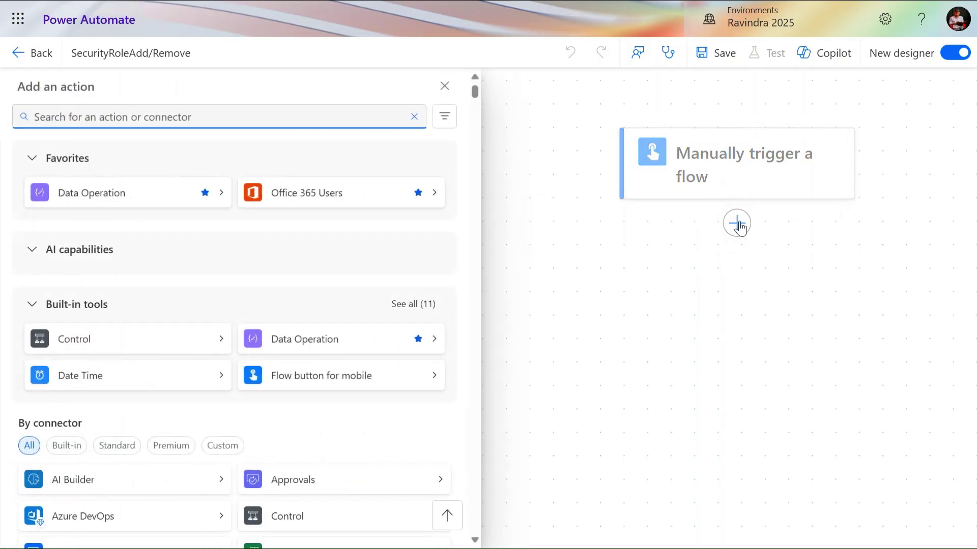
pyautogui.write('list rows')
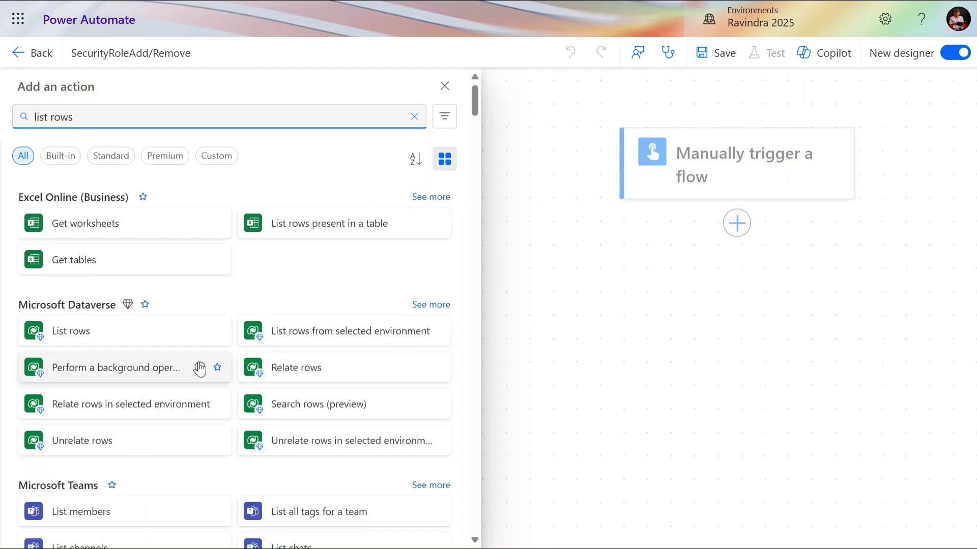
pyautogui.click(147, 340)
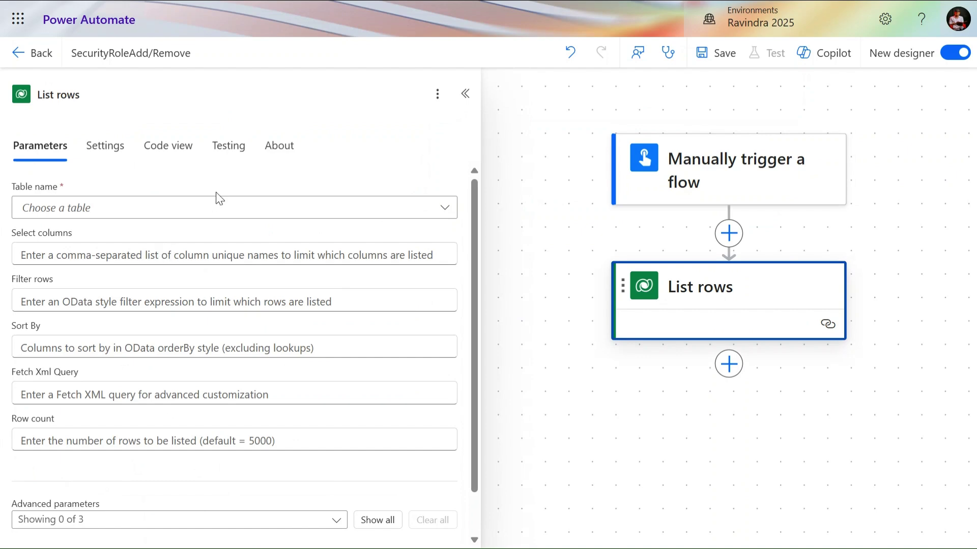
# Choose Users as the table for the List rows action.
pyautogui.click(214, 213)
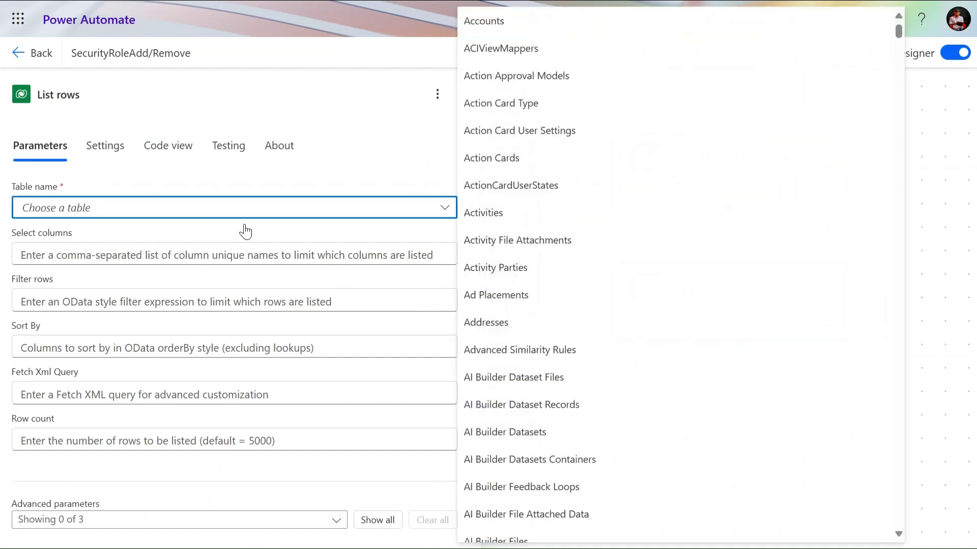
pyautogui.scroll(-10, 588, 468)
pyautogui.scroll(-5, 582, 452)
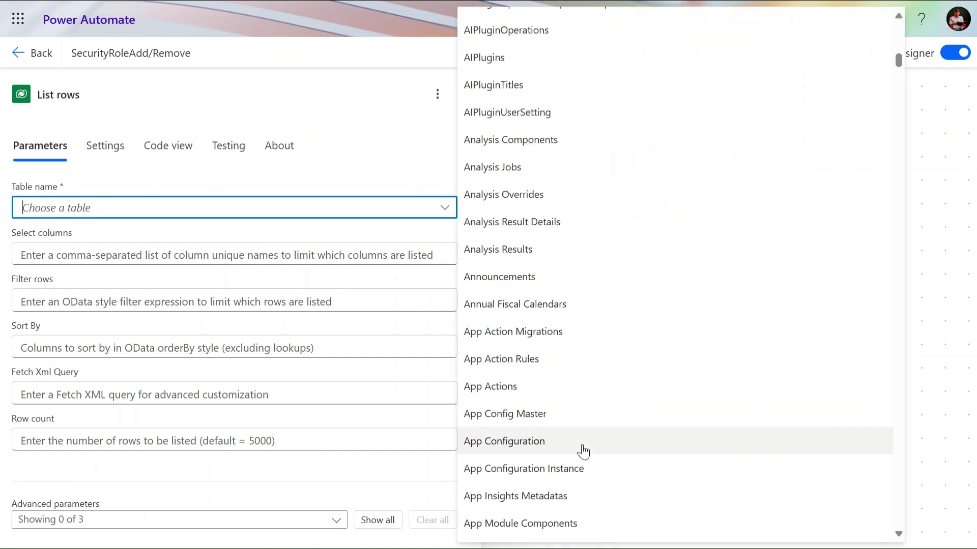
pyautogui.write('user')
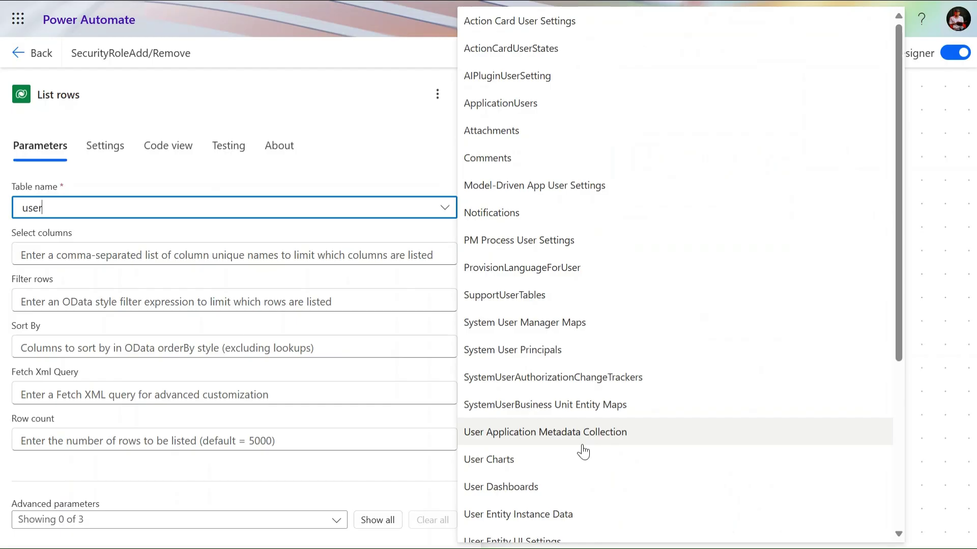
pyautogui.scroll(-4, 530, 526)
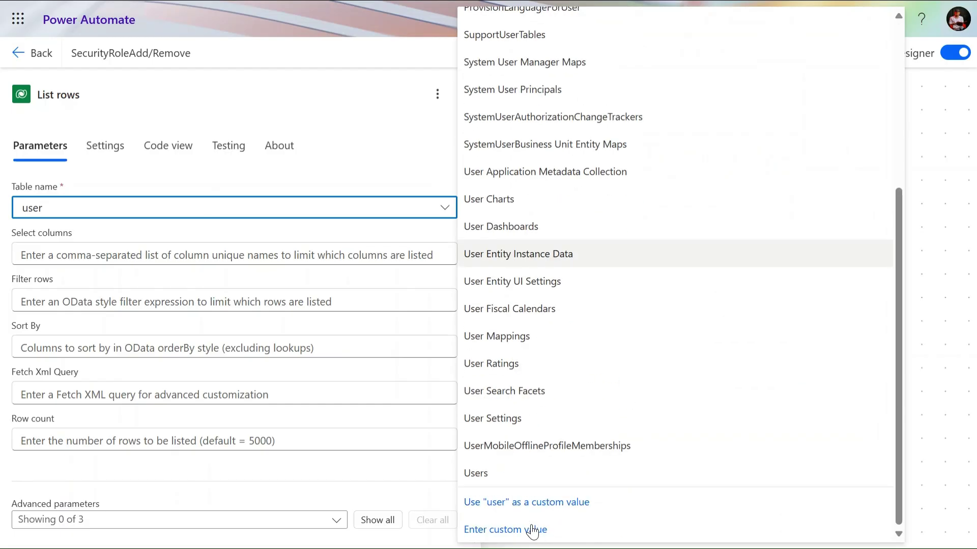
pyautogui.click(484, 474)
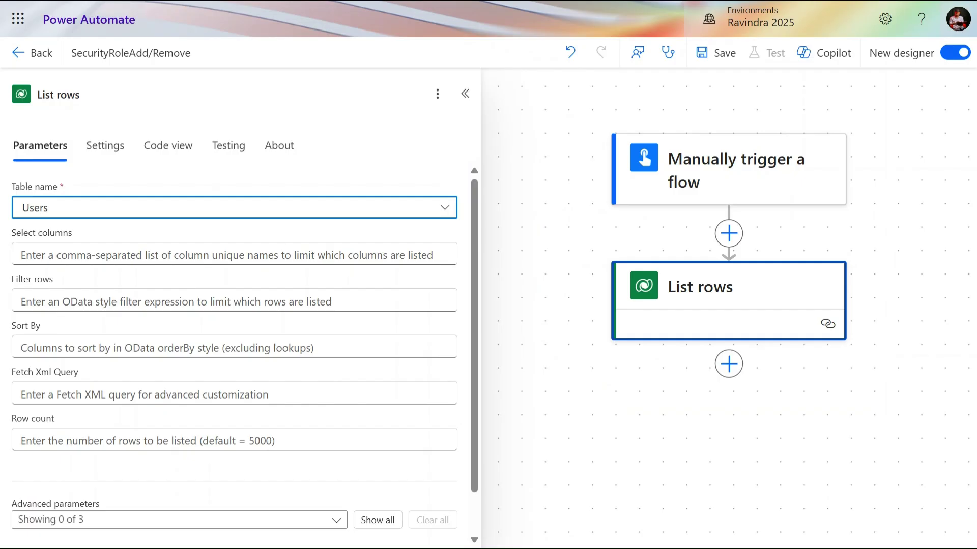
# Limit the columns to firstname,lastname,internalemailaddress and filter rows where internalemailaddress equals the user's e-mail address.
pyautogui.click(224, 257)
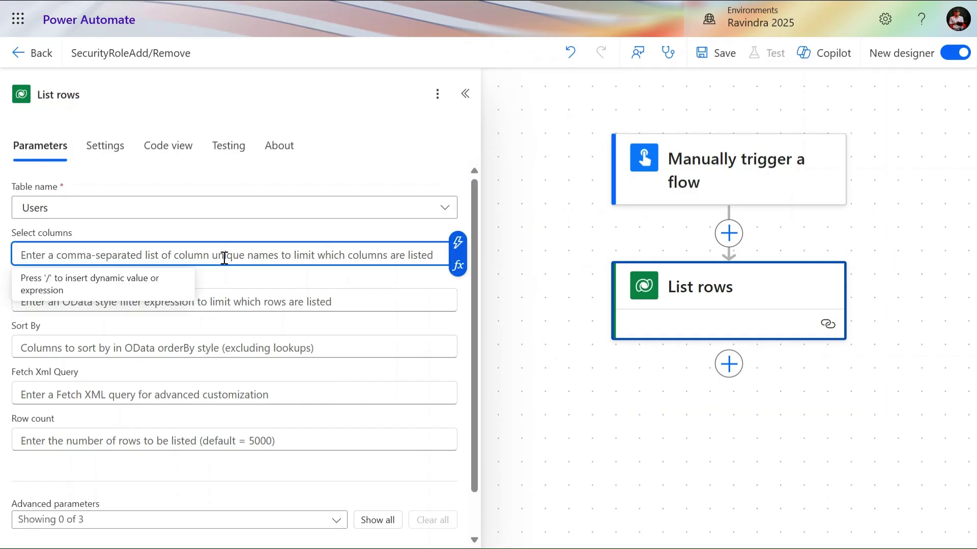
pyautogui.write('firstname,lastname,internalemailaddress')
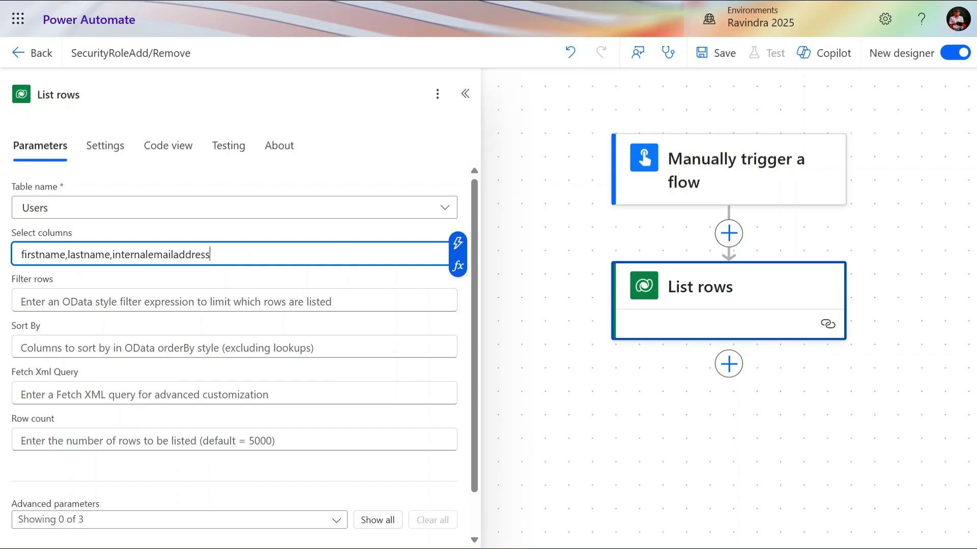
pyautogui.press('Escape')
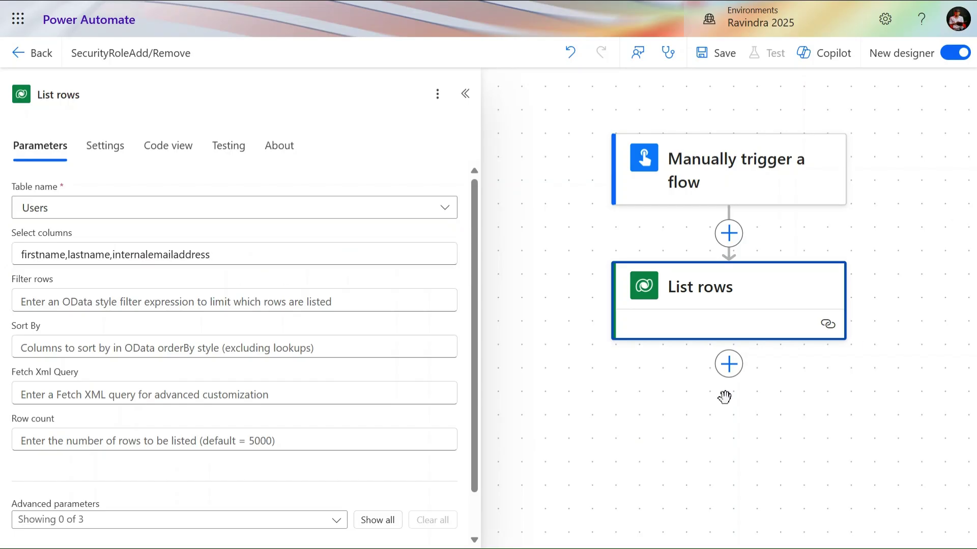
pyautogui.click(319, 301)
pyautogui.hotkey('ctrl', 'v')
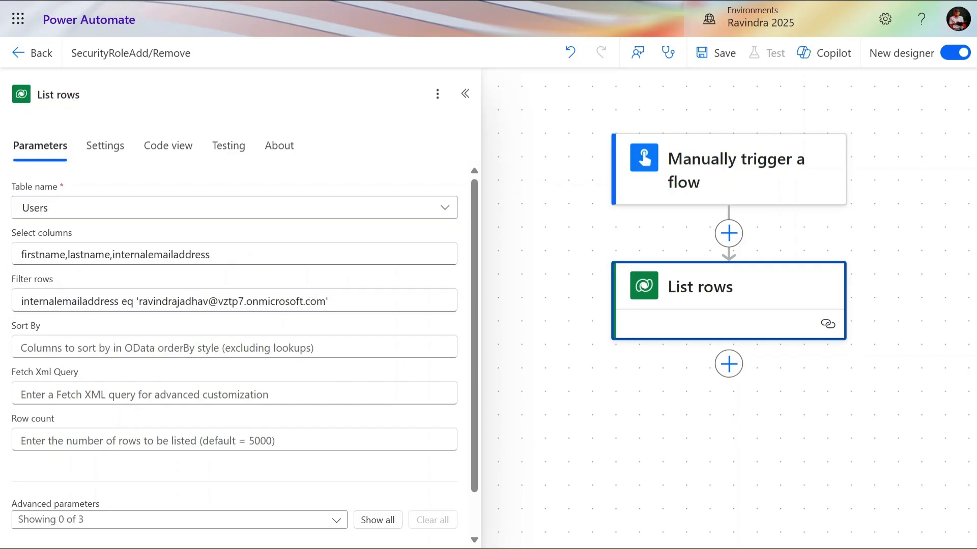
# Show all advanced parameters and set the Expand Query to systemuserroles_association($select=name,roleid).
pyautogui.click(380, 521)
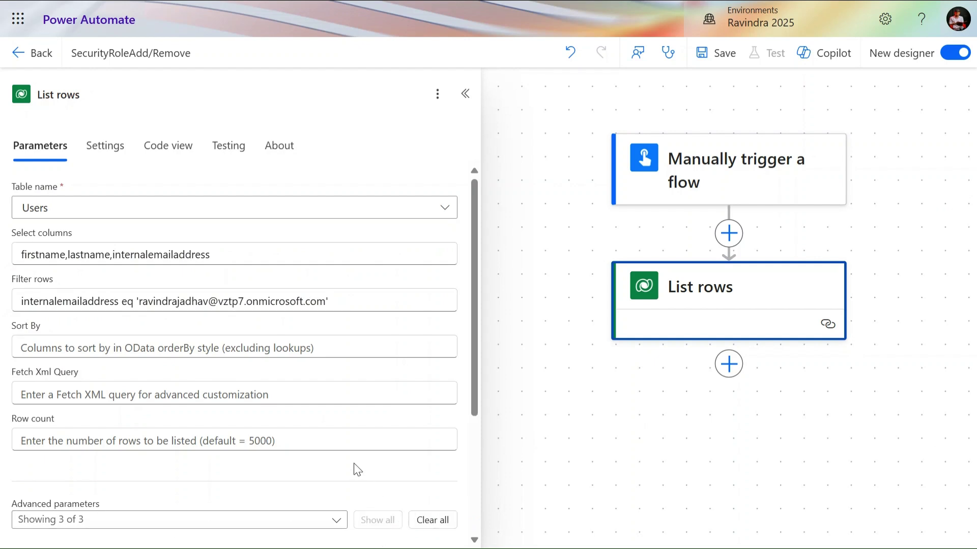
pyautogui.scroll(-3, 358, 469)
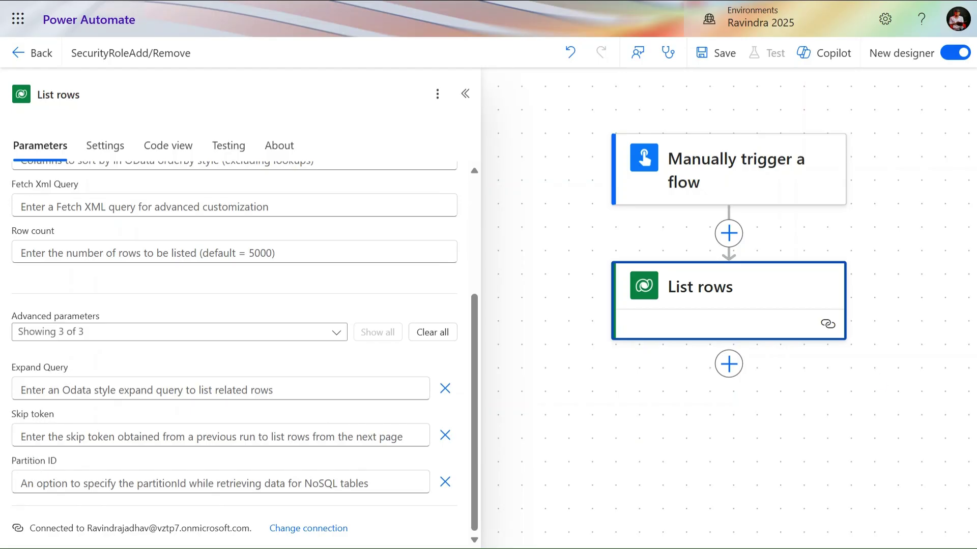
pyautogui.click(293, 390)
pyautogui.write('systemuserroles_association($select=name,roleid)')
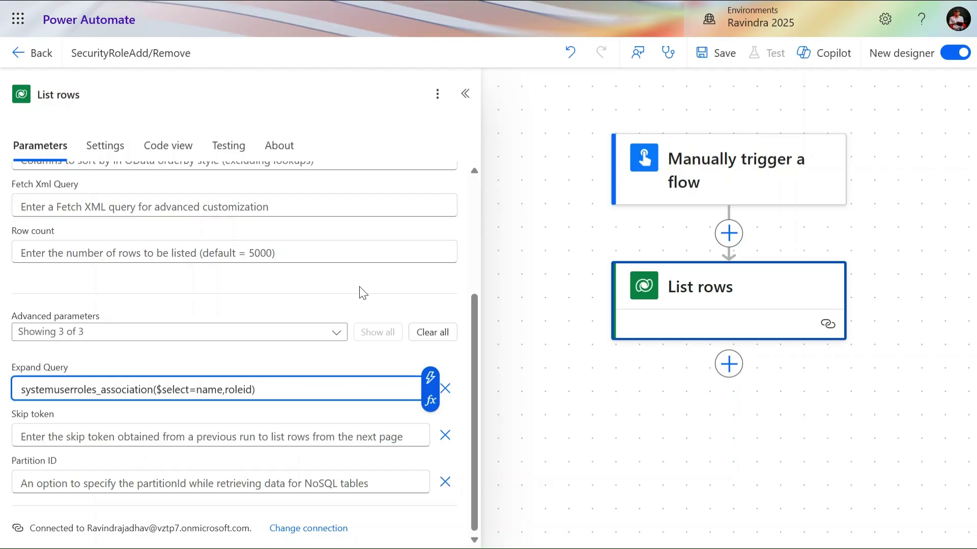
# Switch to the Savinj blog, examine the linked article "Find Security Role Using Power Automate 2025" for its List rows setup, and return to the flow in Power Automate.
pyautogui.click(595, 14)
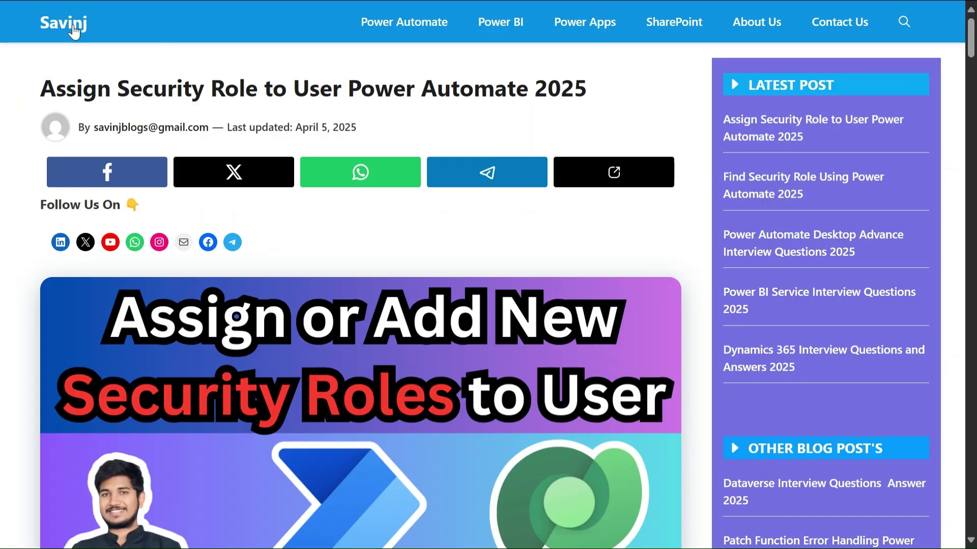
pyautogui.scroll(-10, 392, 197)
pyautogui.scroll(-20, 386, 311)
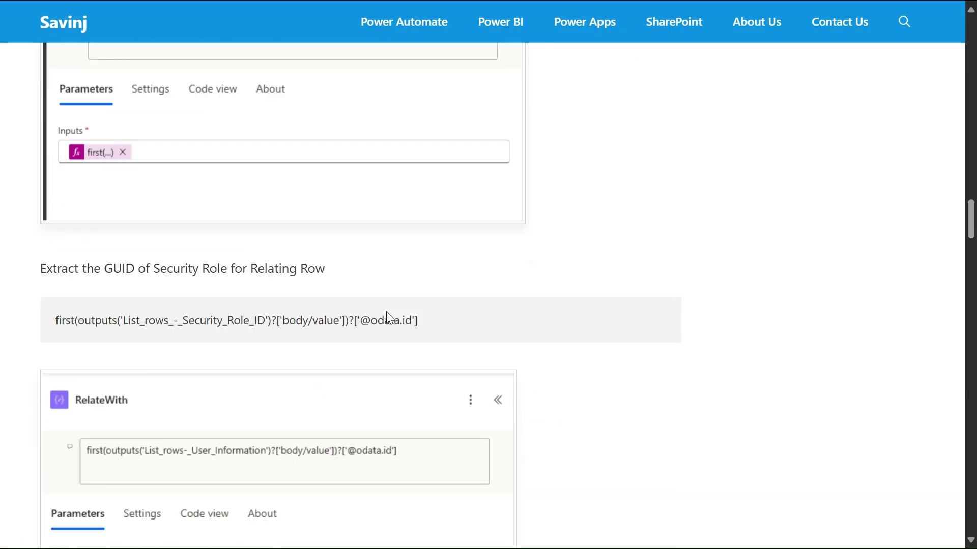
pyautogui.scroll(-5, 390, 318)
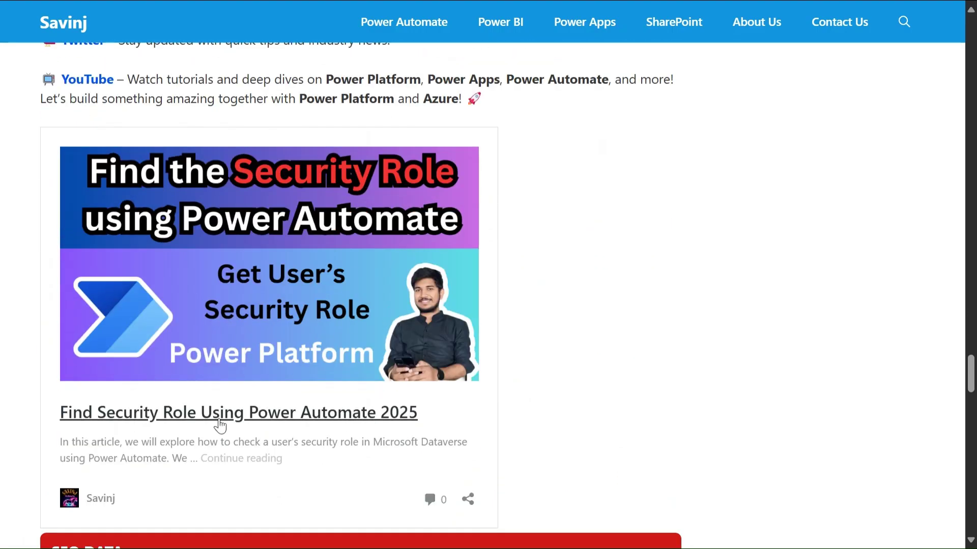
pyautogui.click(219, 413)
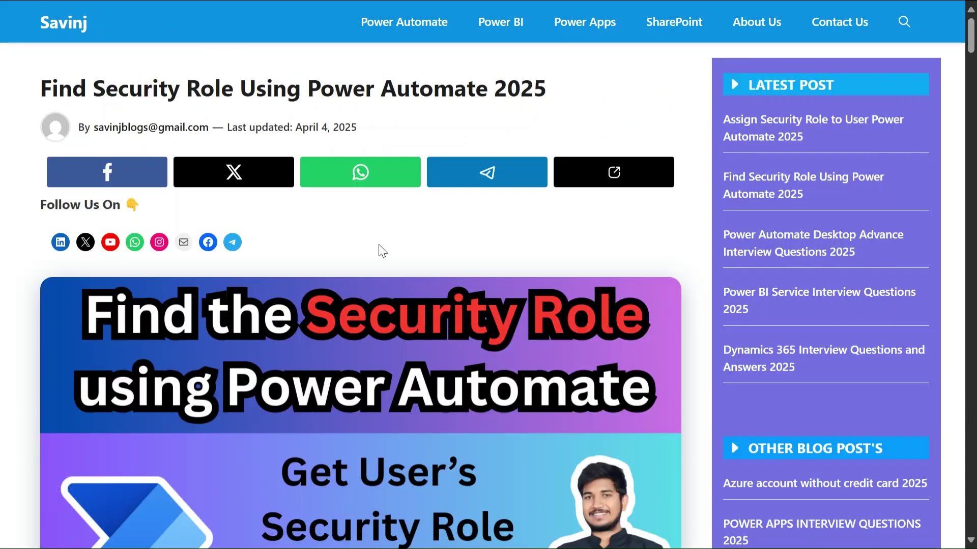
pyautogui.scroll(-12, 382, 251)
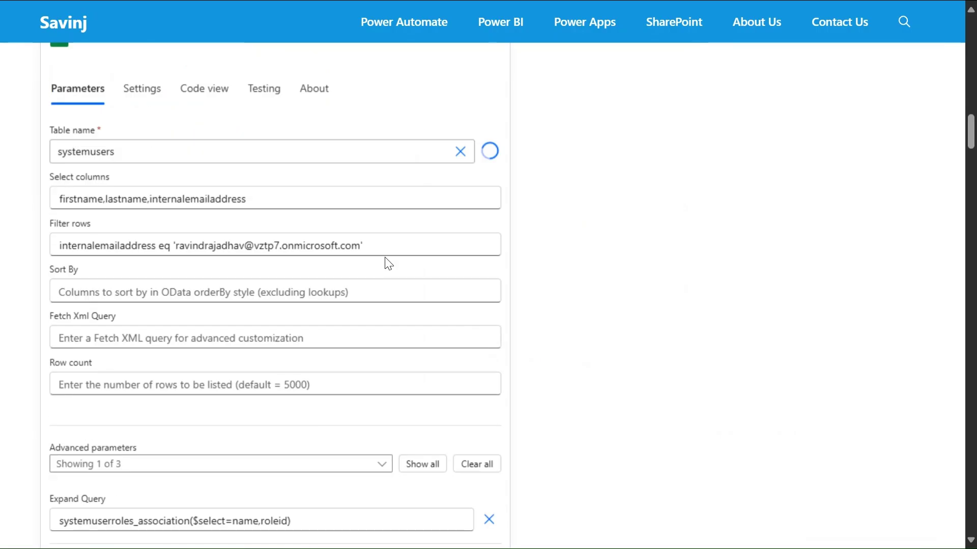
pyautogui.scroll(-9, 387, 263)
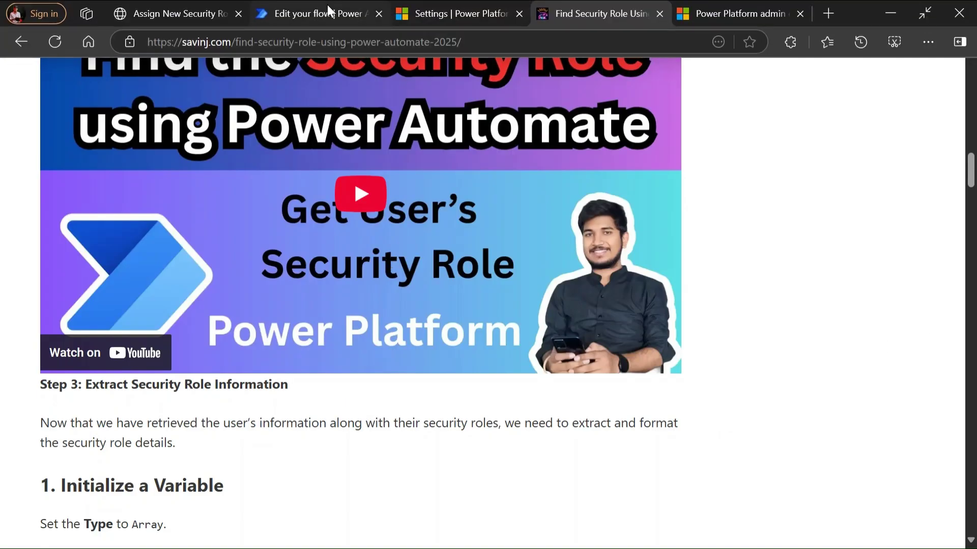
pyautogui.click(327, 5)
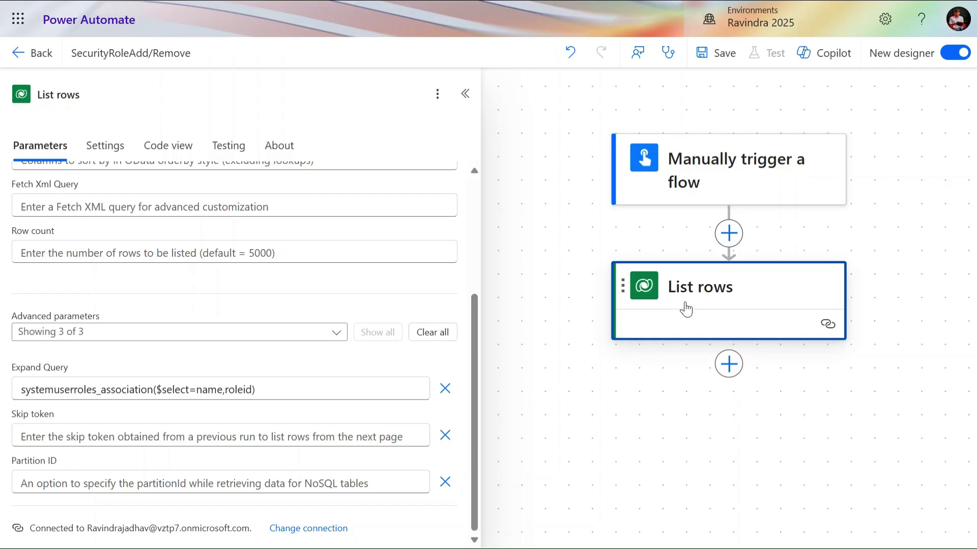
# Rename the List rows action as "List rows- User Information".
pyautogui.click(108, 96)
pyautogui.hotkey('ctrl', 'a')
pyautogui.write('List rows- User Information')
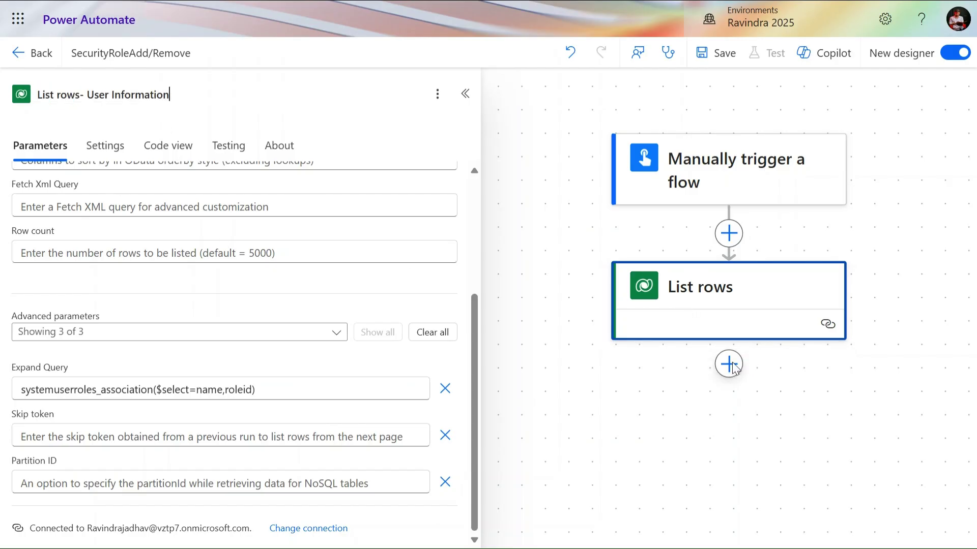
# Add a second Microsoft Dataverse List rows action after the user information action.
pyautogui.click(728, 387)
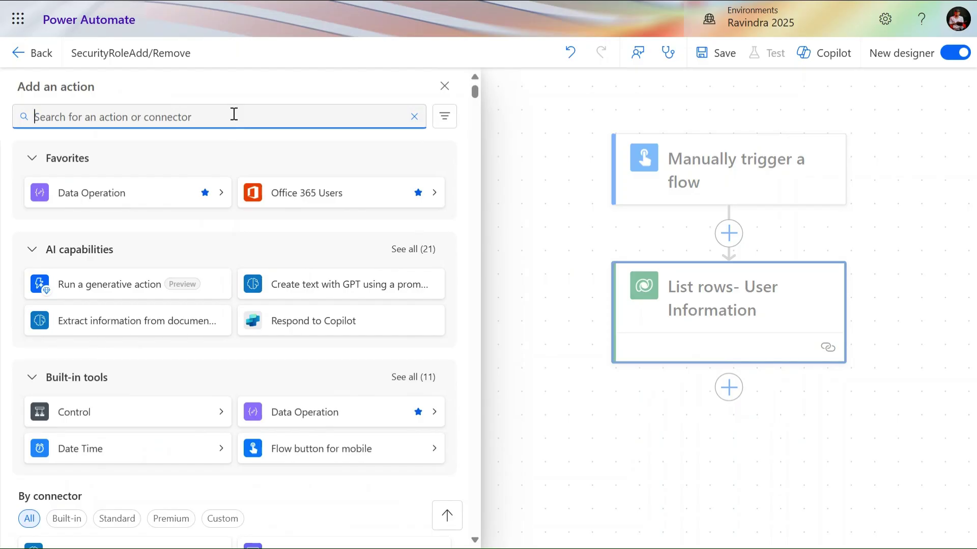
pyautogui.write('ro')
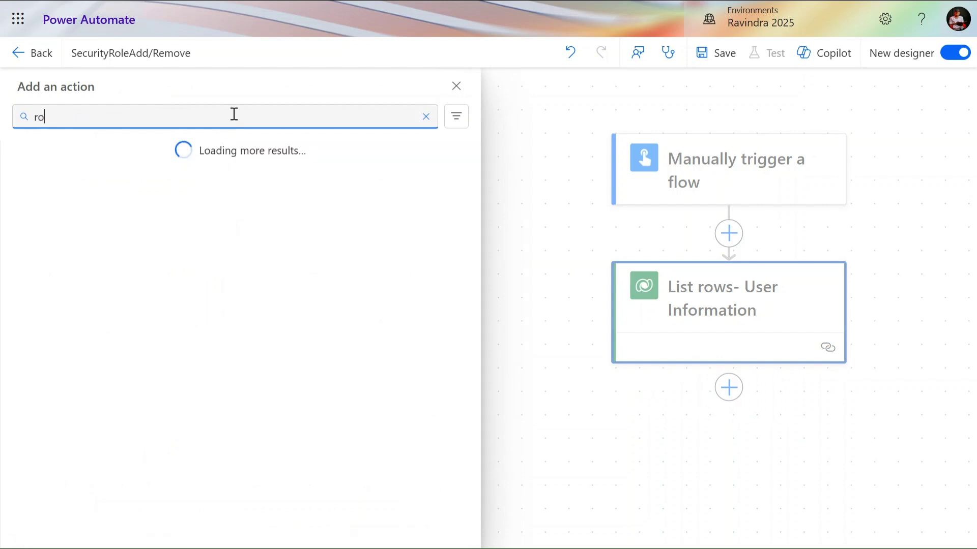
pyautogui.write('ws')
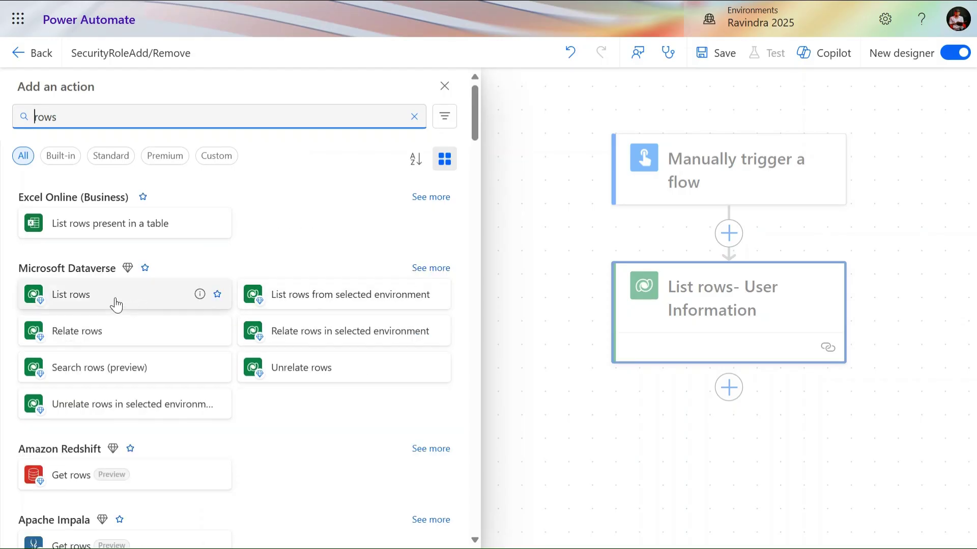
pyautogui.click(116, 304)
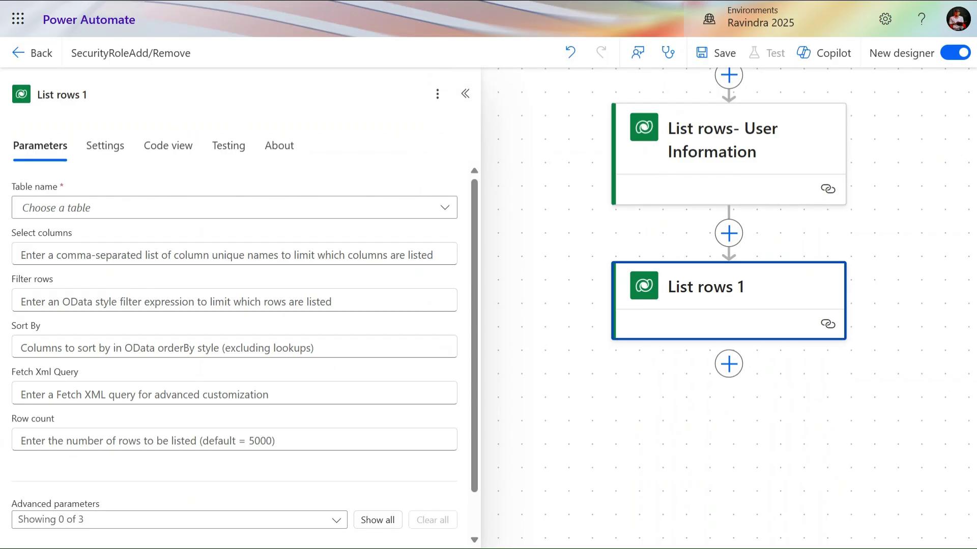
# Rename the second List rows action as "List rows - Security Role ID".
pyautogui.click(105, 90)
pyautogui.hotkey('ctrl', 'a')
pyautogui.write('List rows - Security Role ID')
pyautogui.press('Return')
# Choose Security Roles as the table for the Security Role ID action.
pyautogui.click(206, 208)
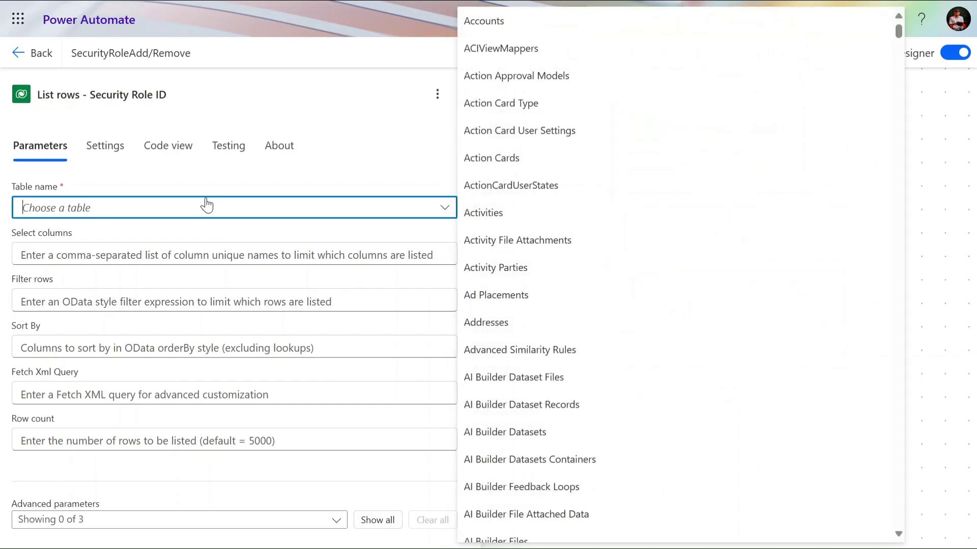
pyautogui.write('secur')
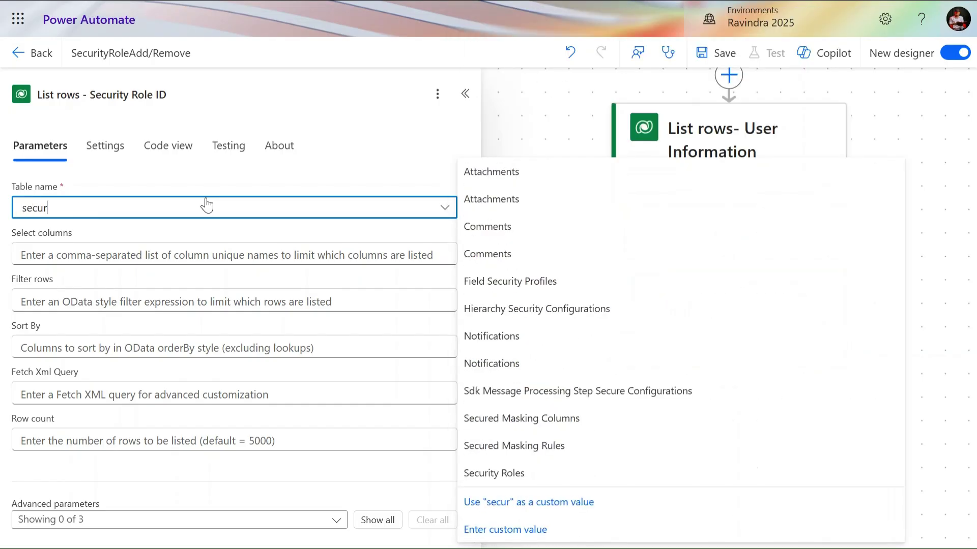
pyautogui.write('ity')
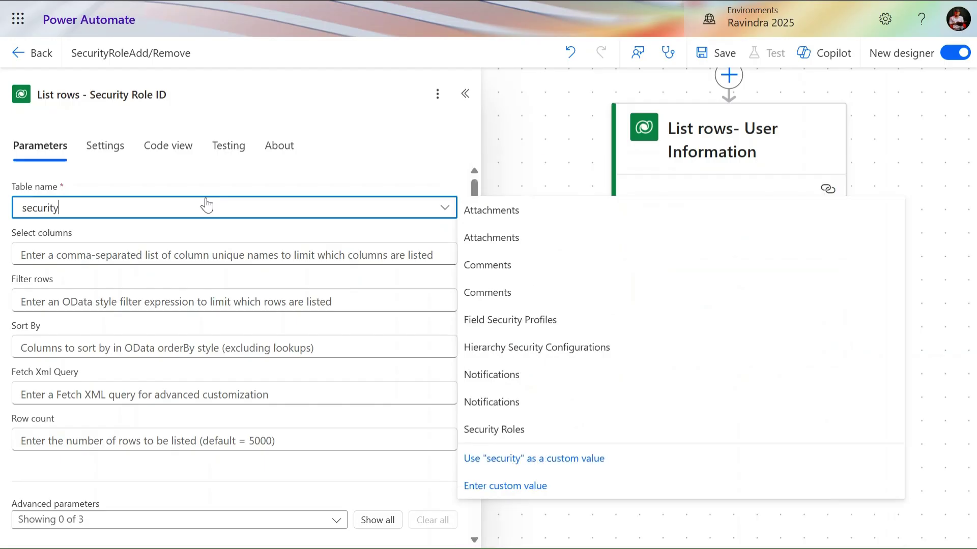
pyautogui.click(481, 430)
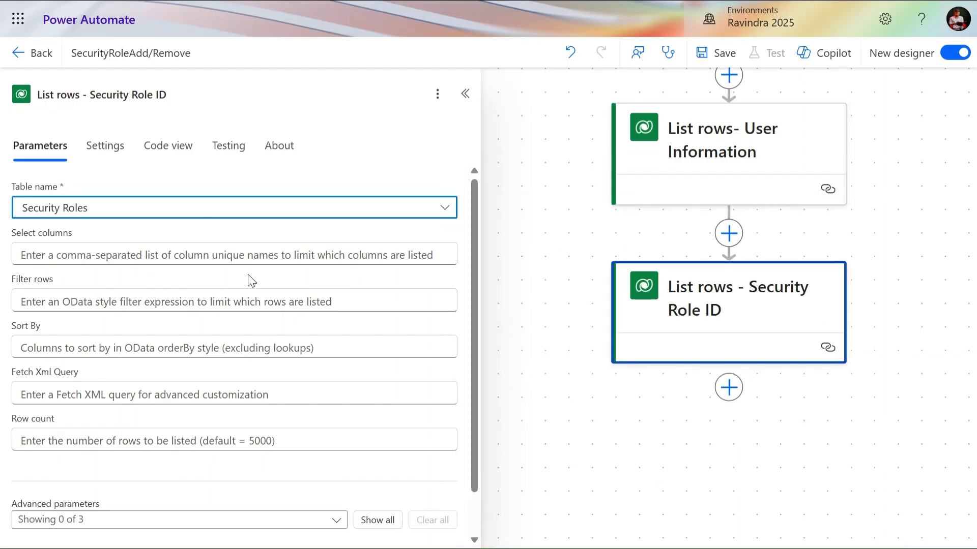
# Limit the security role columns to name and filter the rows with name eq 'App Opener'.
pyautogui.click(249, 257)
pyautogui.press('Escape')
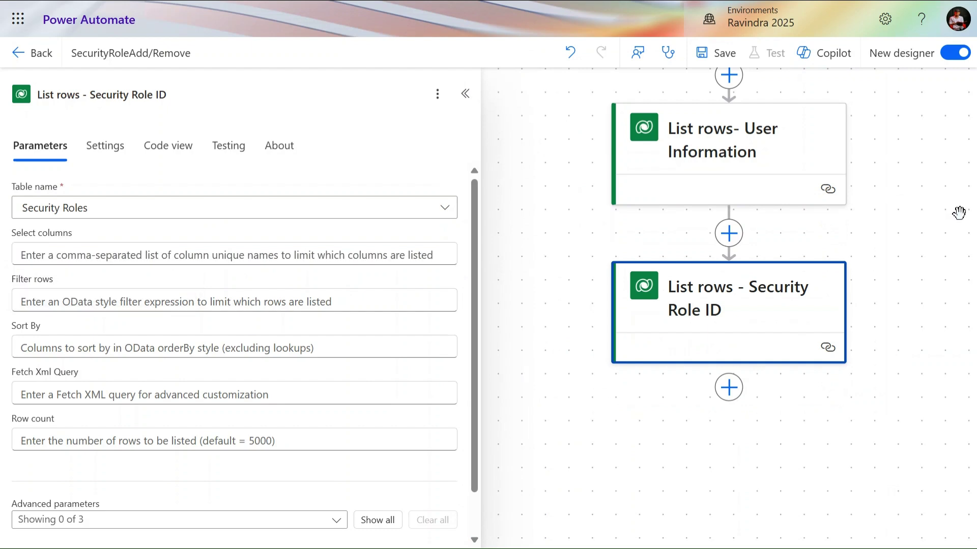
pyautogui.click(320, 257)
pyautogui.write('name')
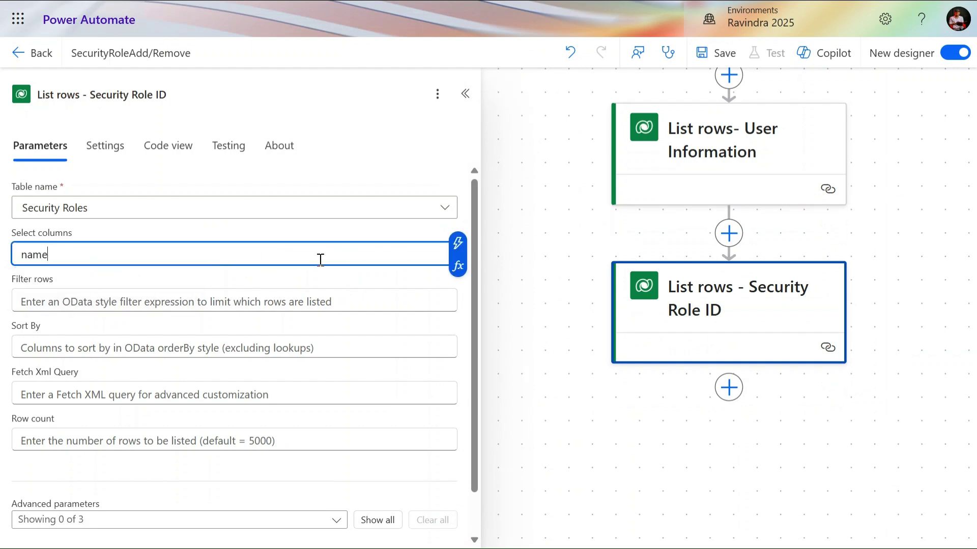
pyautogui.click(308, 301)
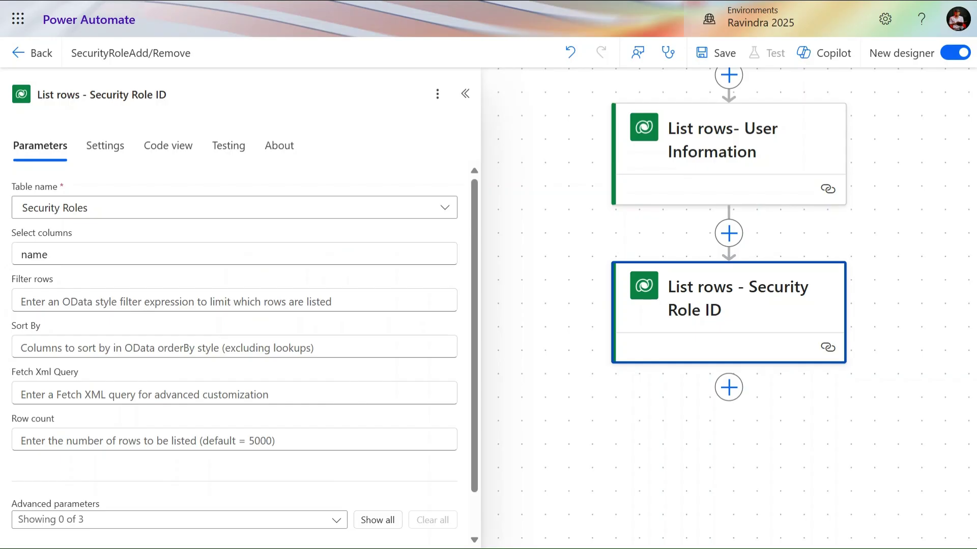
pyautogui.click(279, 300)
pyautogui.write("name eq 'App Opener'")
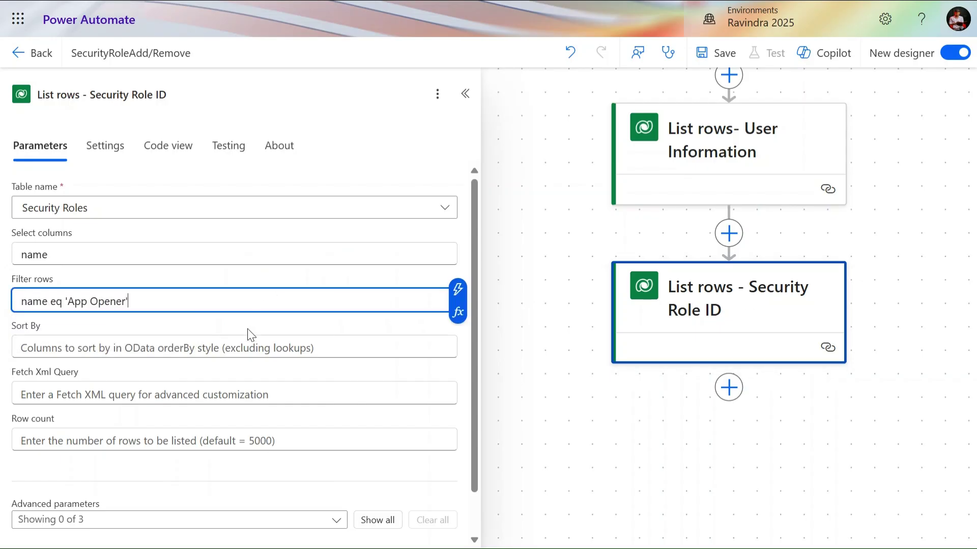
# Save the SecurityRoleAdd/Remove flow and run it as a manual test.
pyautogui.scroll(-1, 741, 335)
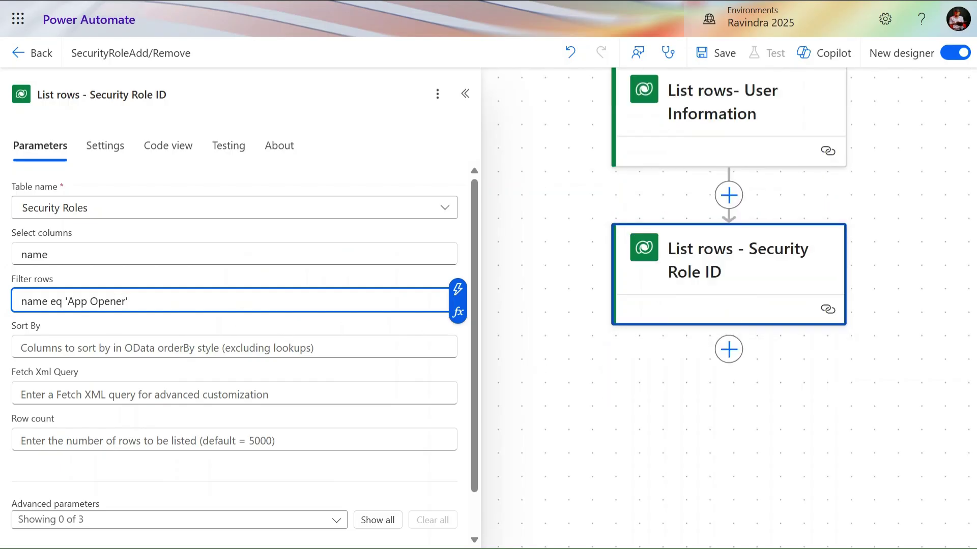
pyautogui.click(711, 56)
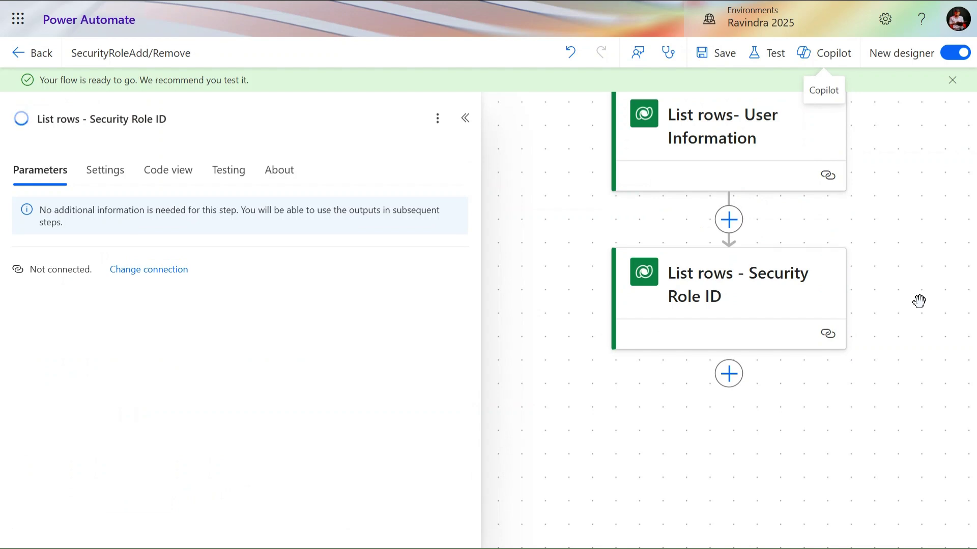
pyautogui.click(764, 60)
pyautogui.click(750, 104)
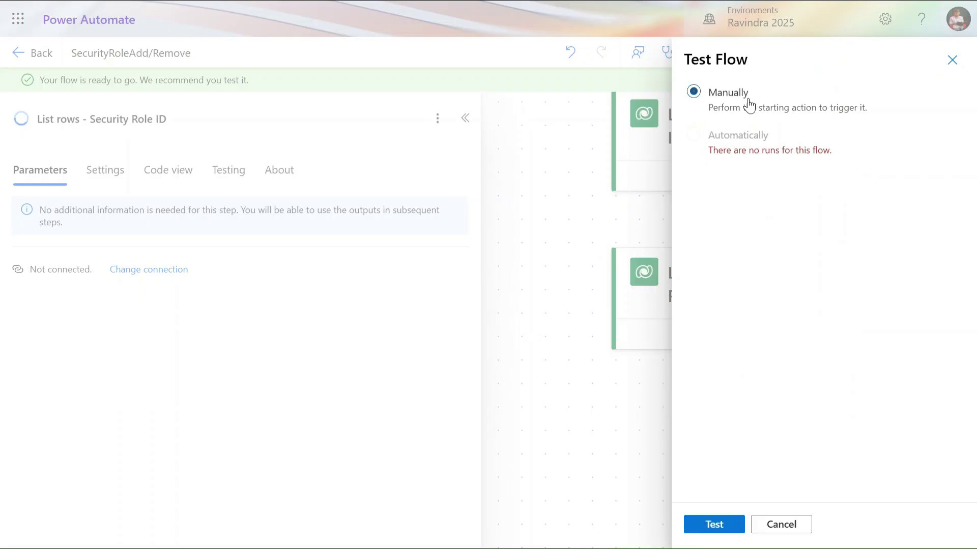
pyautogui.click(724, 528)
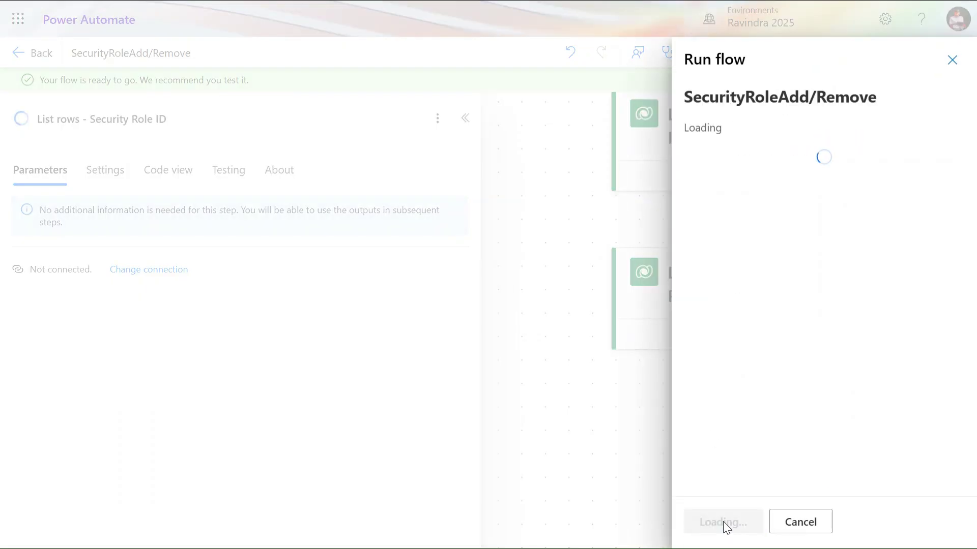
pyautogui.click(722, 521)
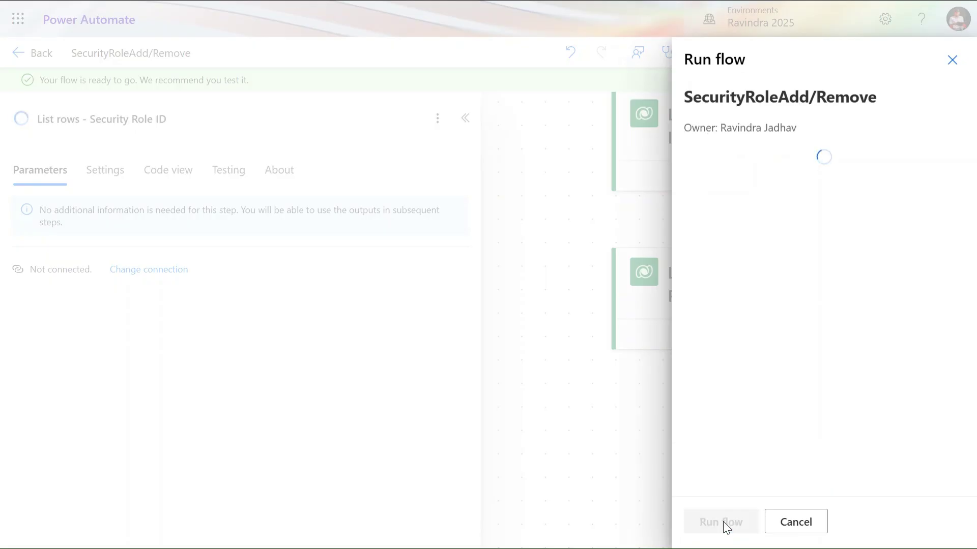
pyautogui.click(722, 521)
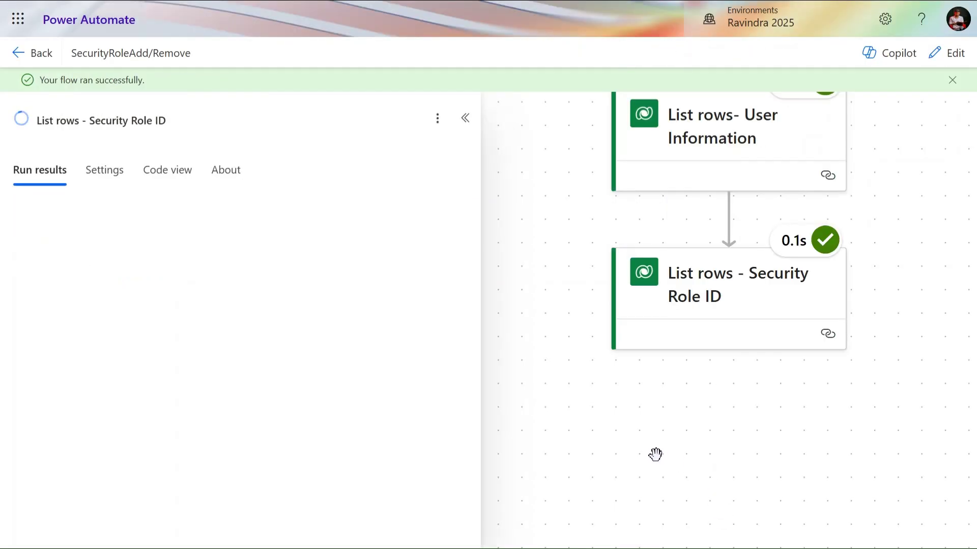
# Open the raw outputs of the List rows- User Information action from the test run.
pyautogui.click(464, 118)
pyautogui.click(468, 237)
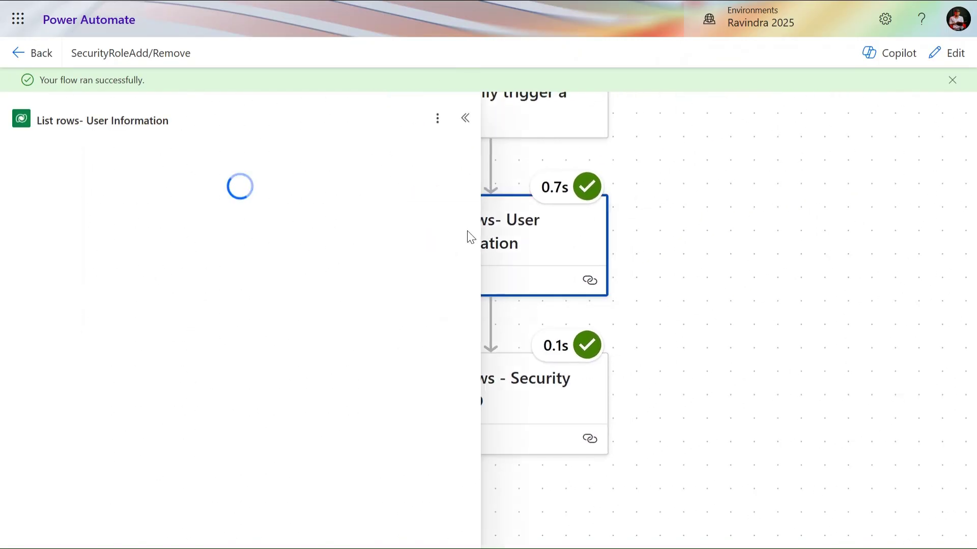
pyautogui.moveTo(661, 265); pyautogui.dragTo(675, 305)
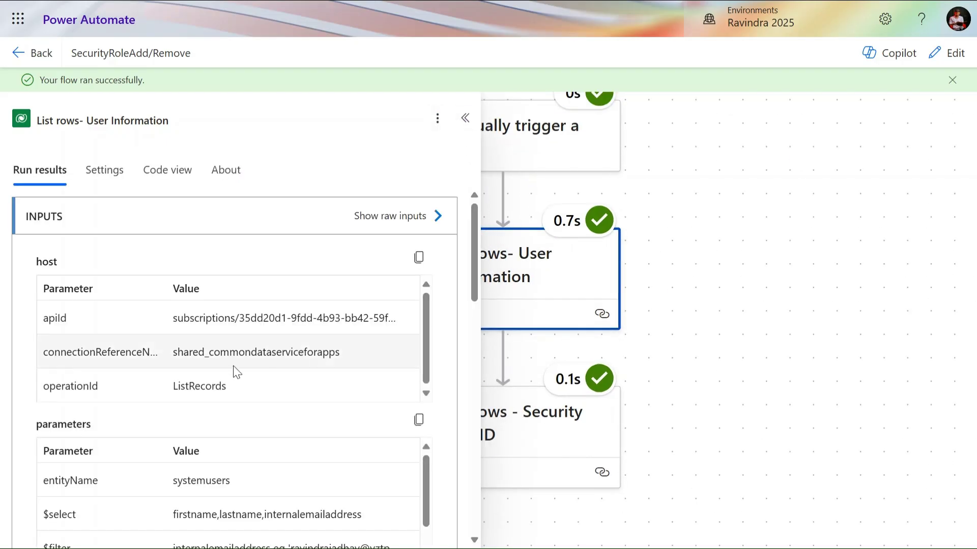
pyautogui.scroll(-2, 235, 365)
pyautogui.scroll(-4, 281, 240)
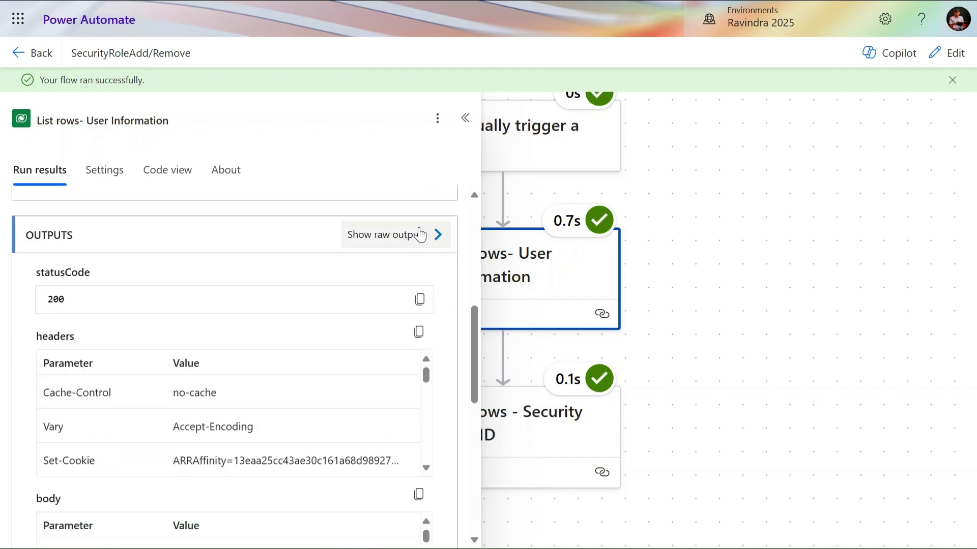
pyautogui.click(418, 233)
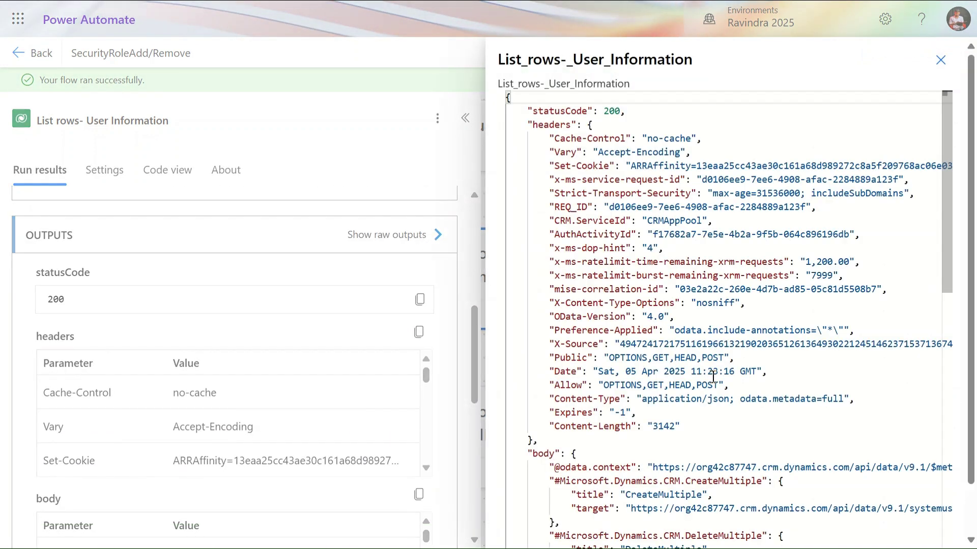
# Examine the value array in the raw user output for the roleid and systemuserid fields, and close the output.
pyautogui.scroll(-6, 697, 365)
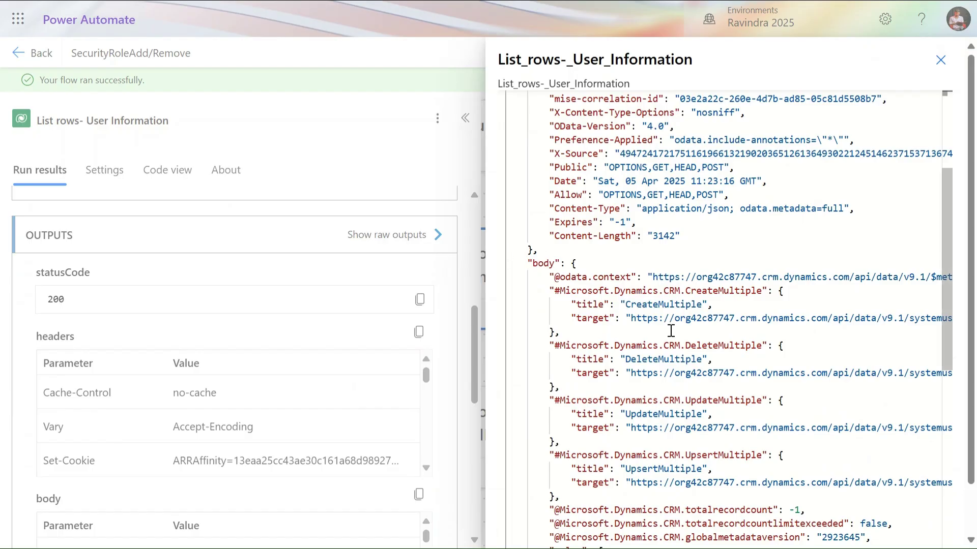
pyautogui.scroll(-3, 670, 330)
pyautogui.doubleClick(565, 361)
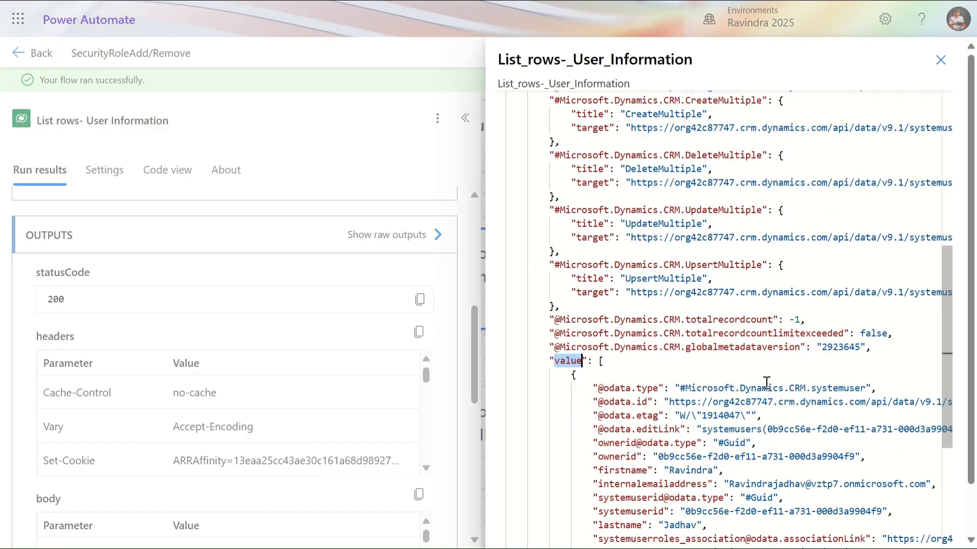
pyautogui.scroll(-3, 761, 384)
pyautogui.scroll(-1, 754, 388)
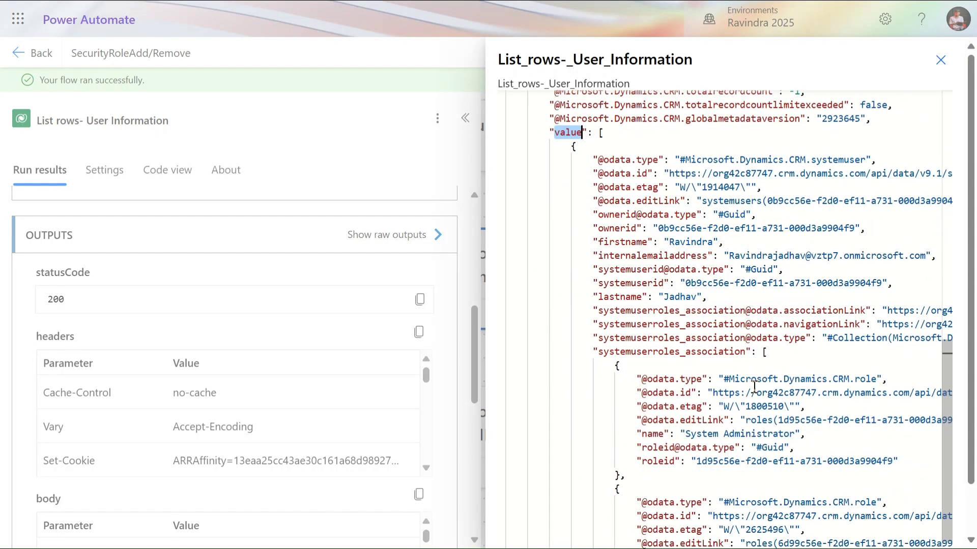
pyautogui.doubleClick(651, 464)
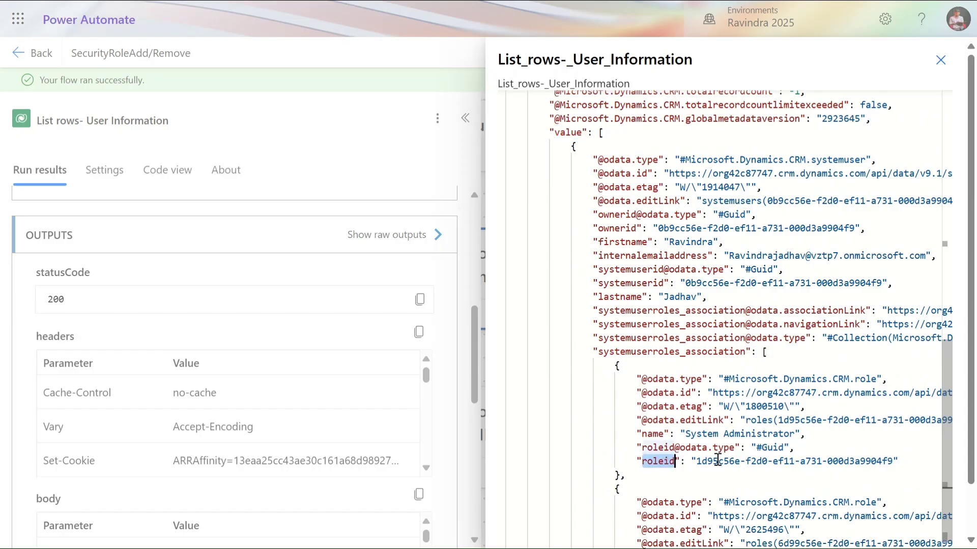
pyautogui.click(695, 463)
pyautogui.moveTo(716, 464); pyautogui.dragTo(892, 462)
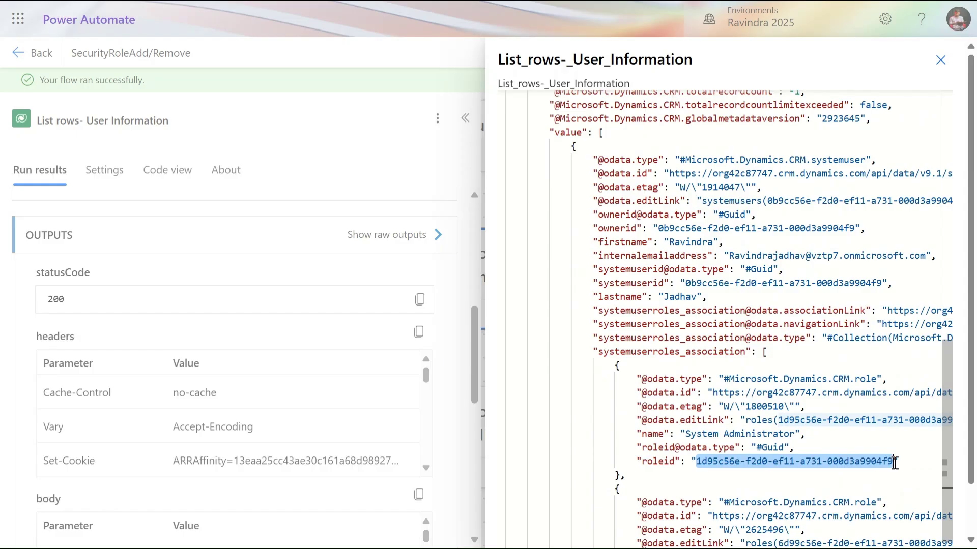
pyautogui.doubleClick(633, 283)
pyautogui.click(738, 284)
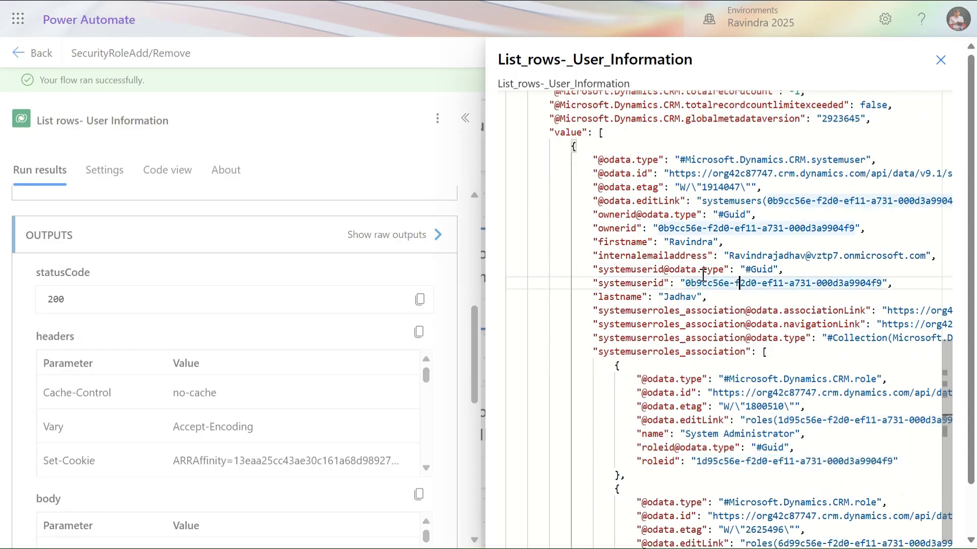
pyautogui.moveTo(686, 283); pyautogui.dragTo(883, 284)
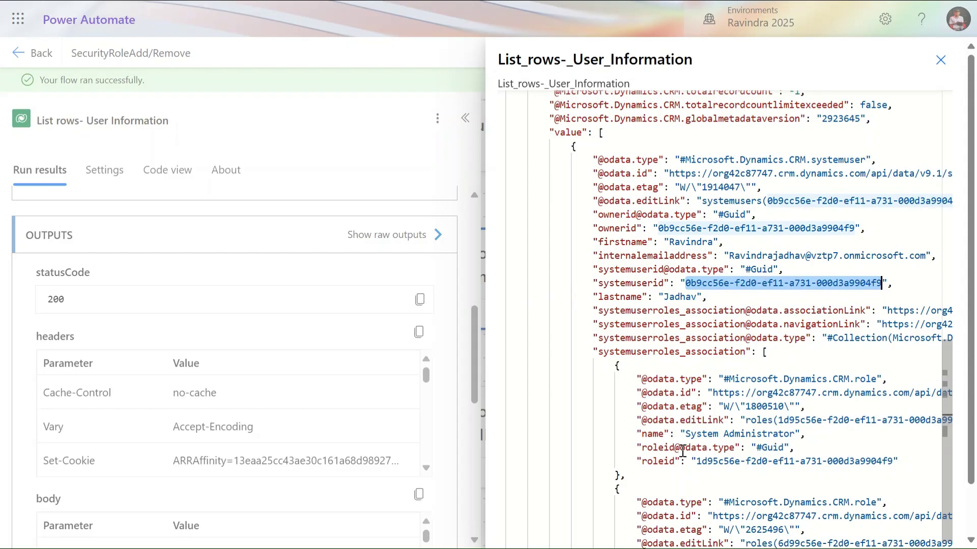
pyautogui.click(940, 60)
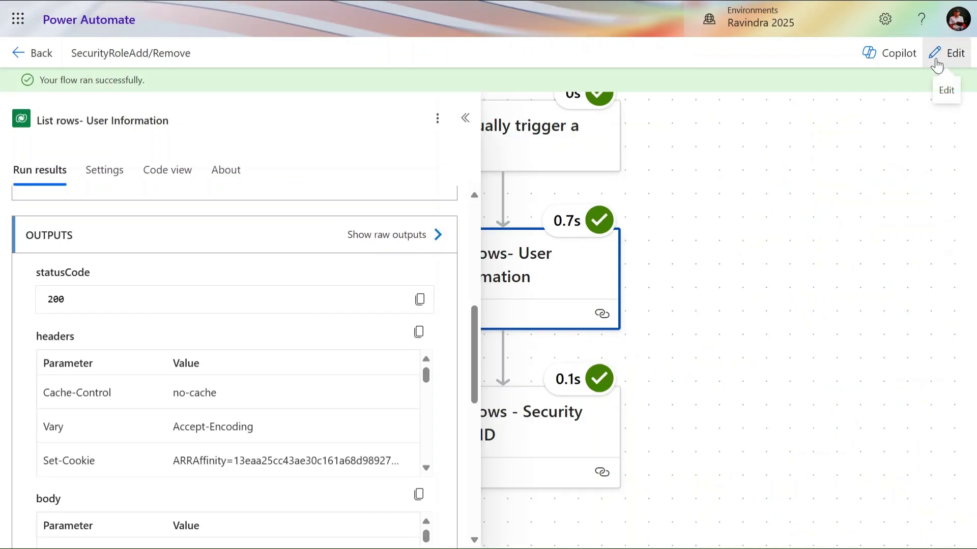
# Return the flow to editing and add a Data Operation Compose action after List rows - Security Role ID.
pyautogui.click(935, 64)
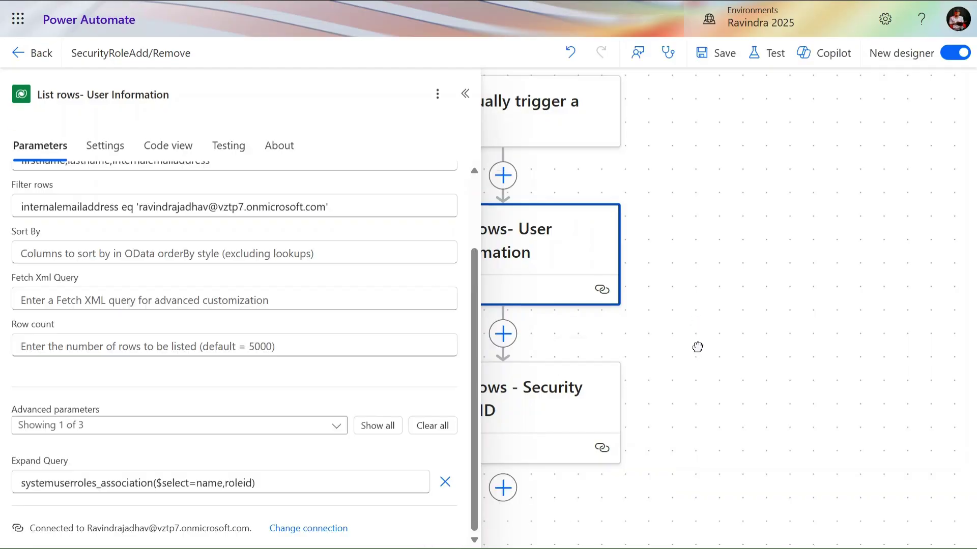
pyautogui.click(652, 386)
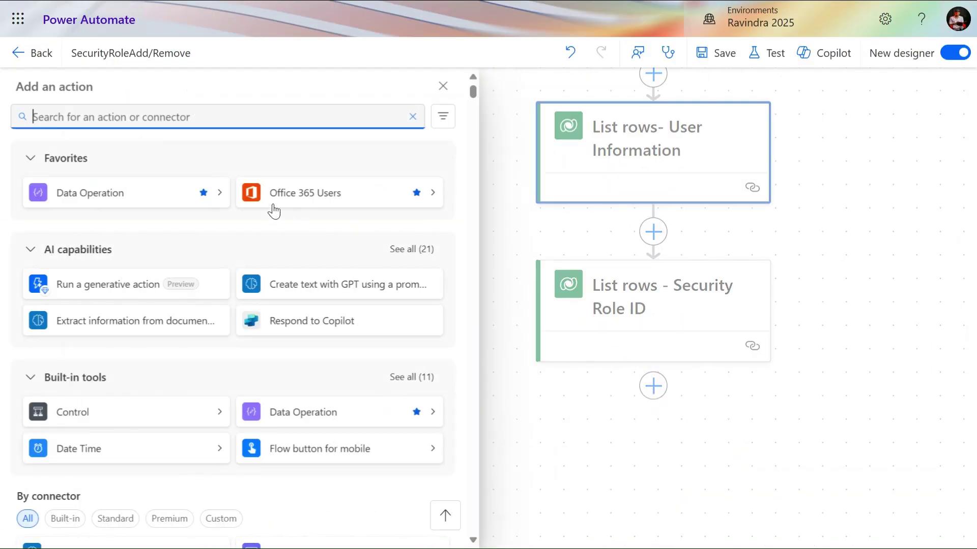
pyautogui.click(115, 202)
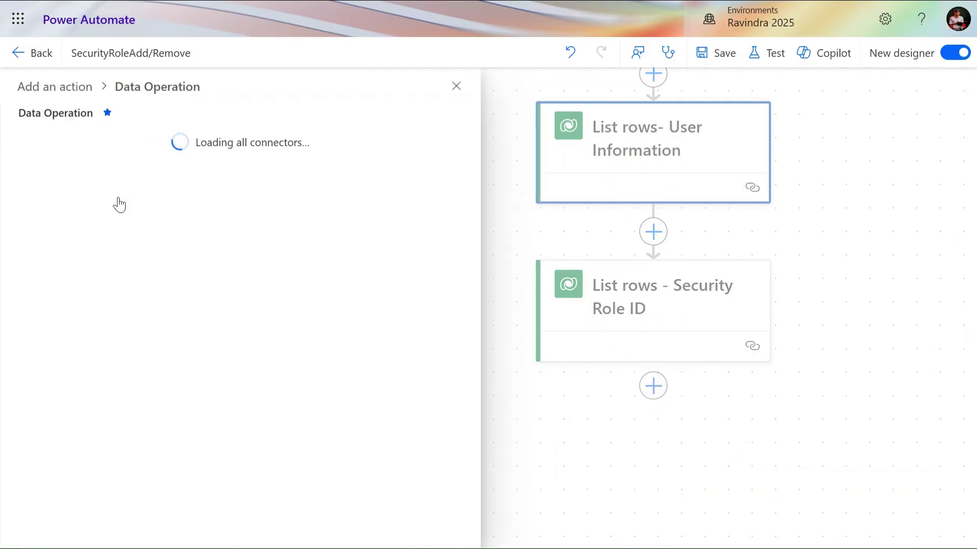
pyautogui.click(130, 153)
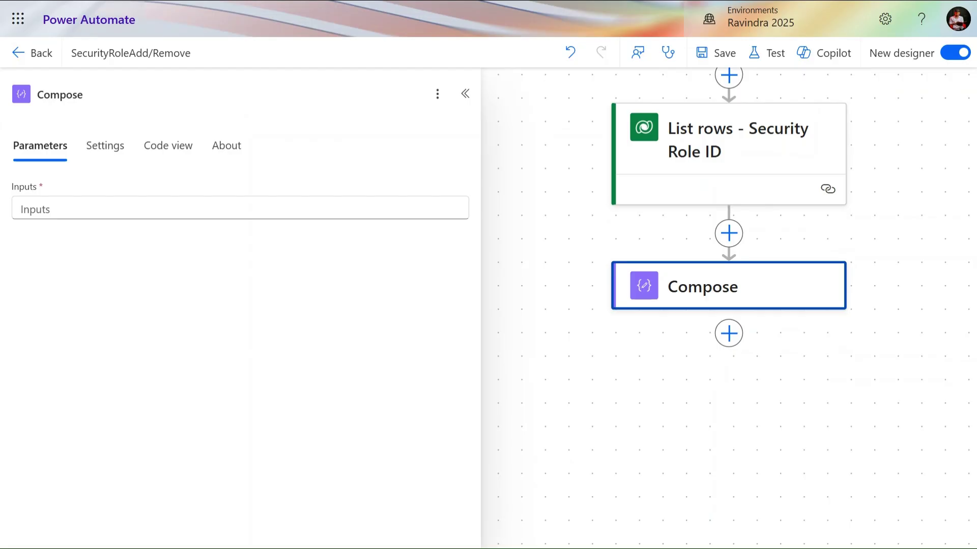
# Rename the Compose action as ROWID.
pyautogui.click(257, 92)
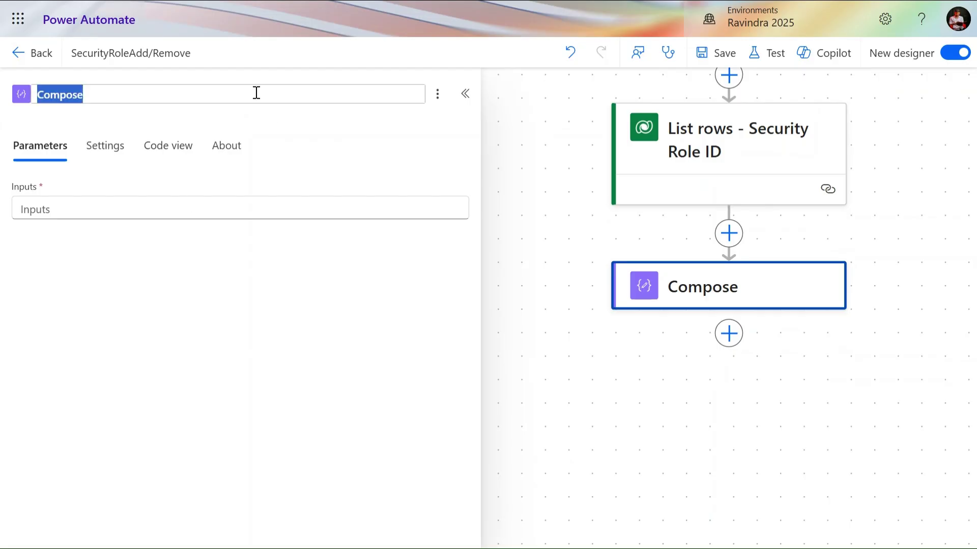
pyautogui.write('ROWID')
pyautogui.press('Return')
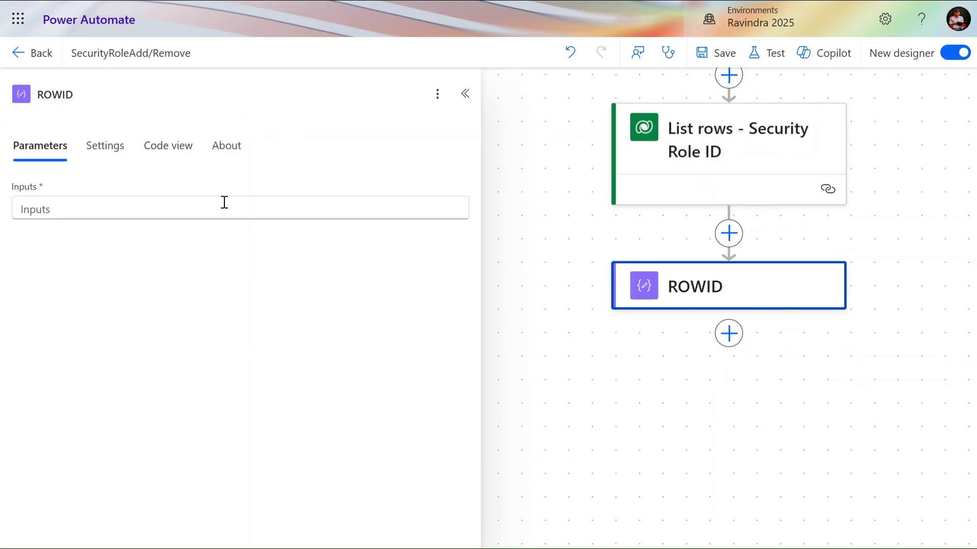
# Start an expression for the ROWID inputs with first() around the body/value output of List rows - Security Role ID.
pyautogui.click(220, 214)
pyautogui.click(468, 199)
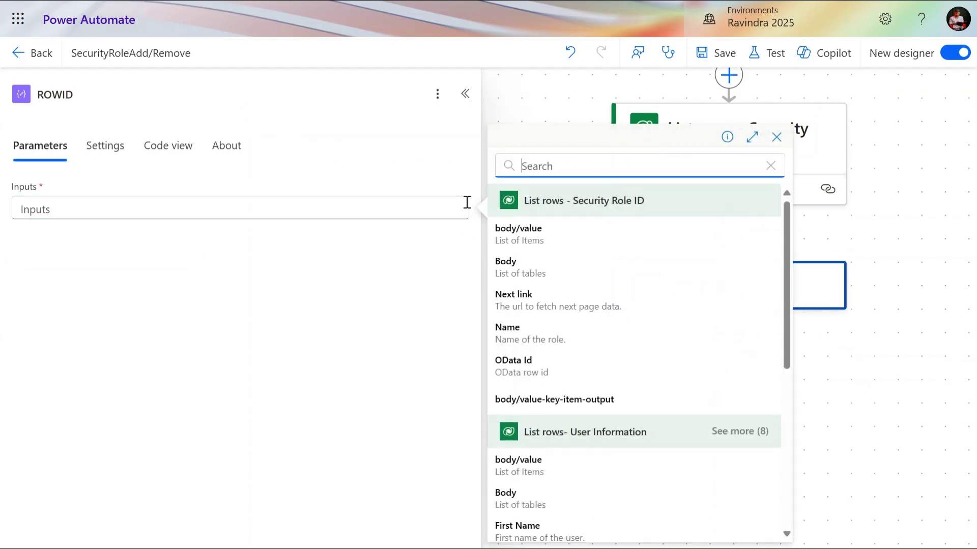
pyautogui.click(245, 199)
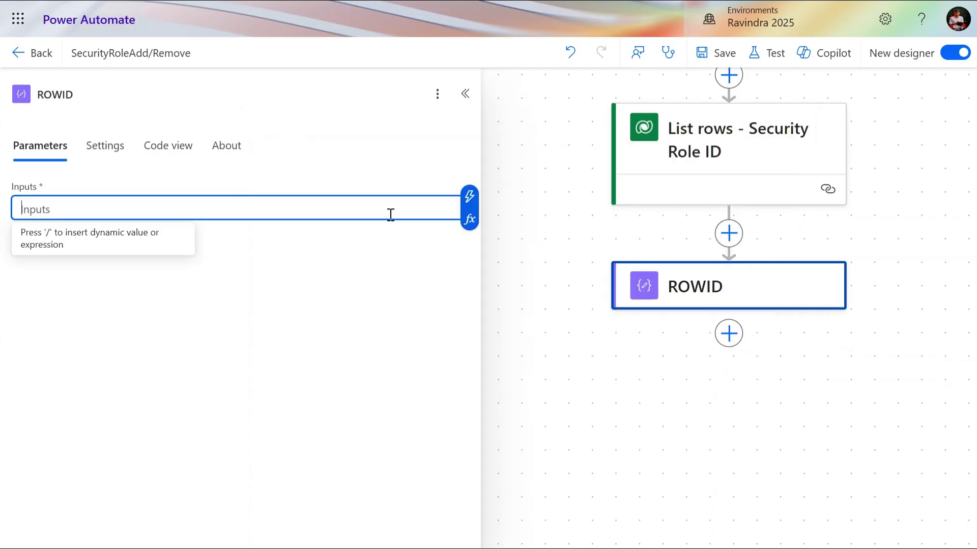
pyautogui.click(467, 218)
pyautogui.click(590, 170)
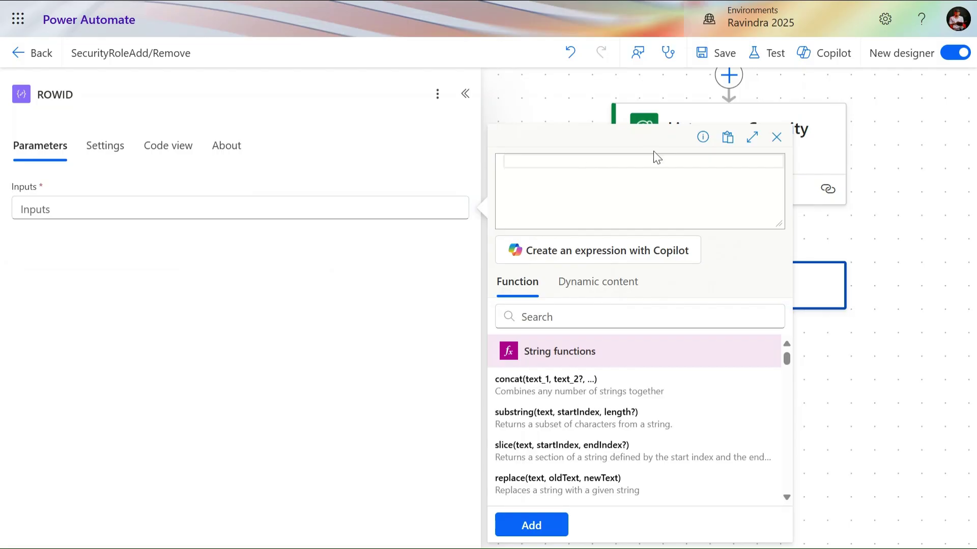
pyautogui.write('fir')
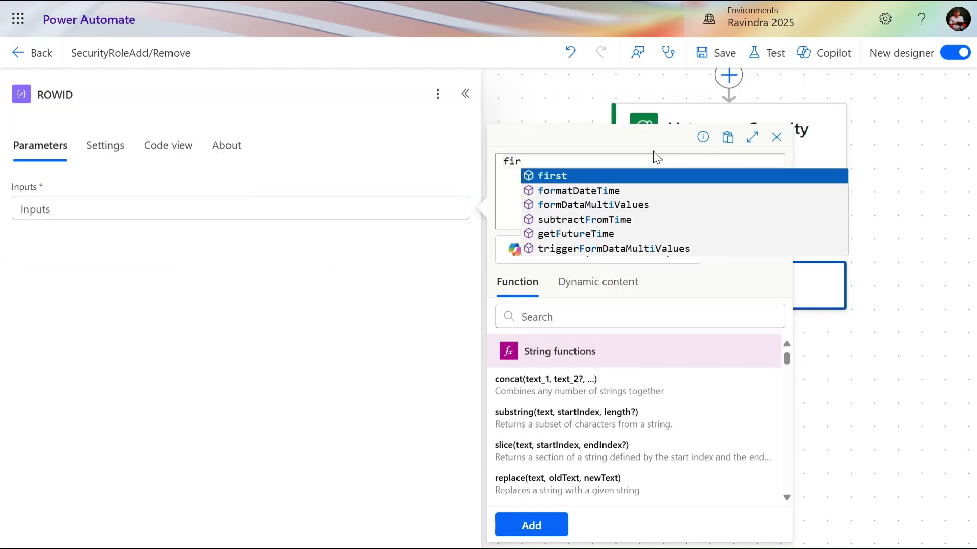
pyautogui.click(615, 179)
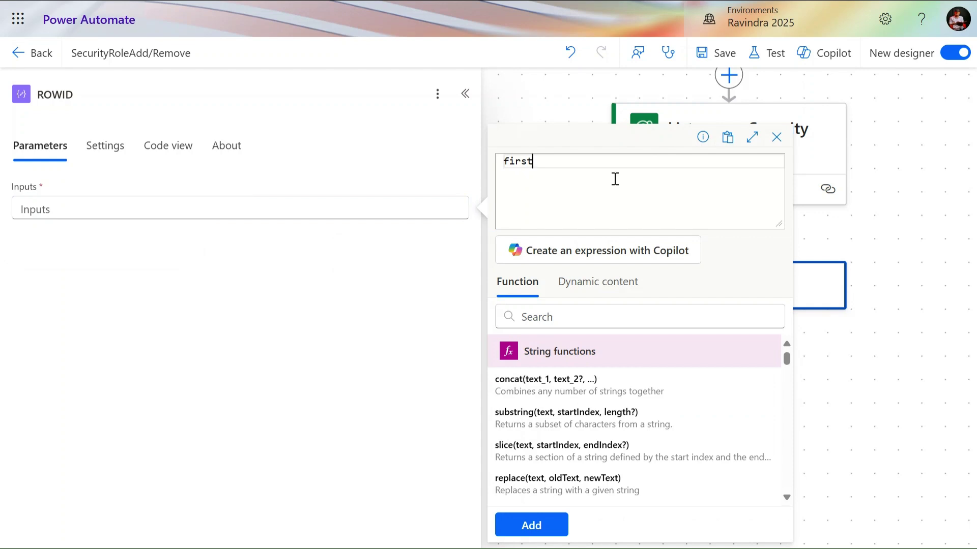
pyautogui.write('(')
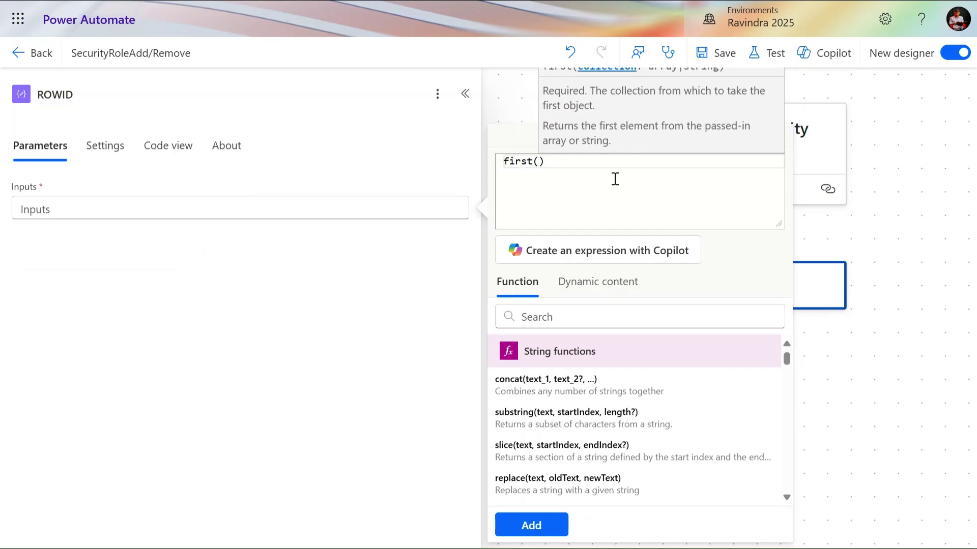
pyautogui.click(602, 287)
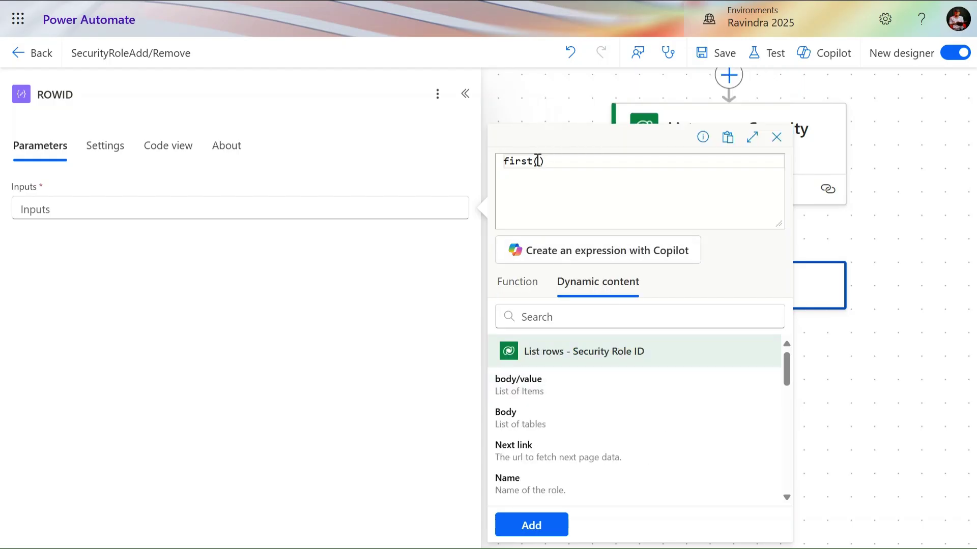
pyautogui.click(568, 394)
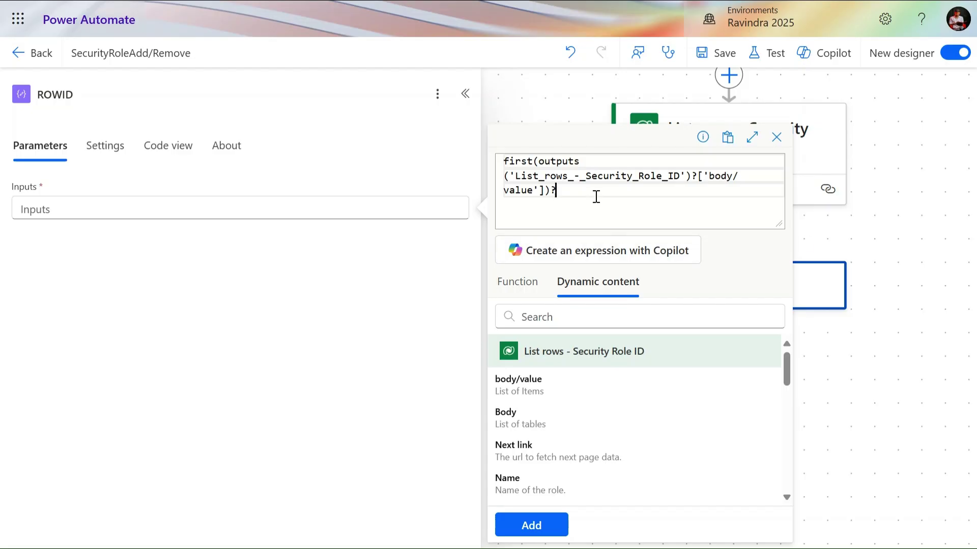
# Complete the expression with ?['systemuserid'] after first() and add it to the ROWID inputs.
pyautogui.write("['systemuserid")
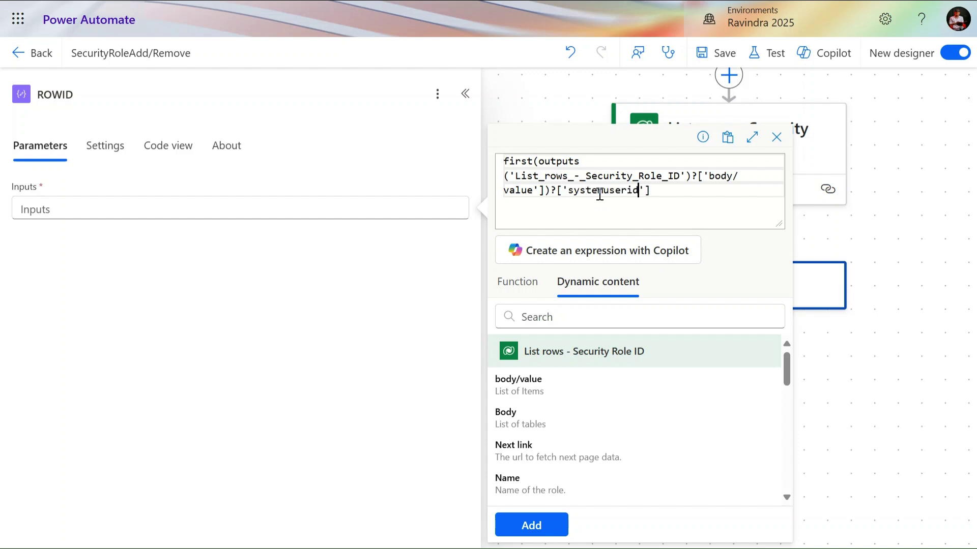
pyautogui.click(532, 526)
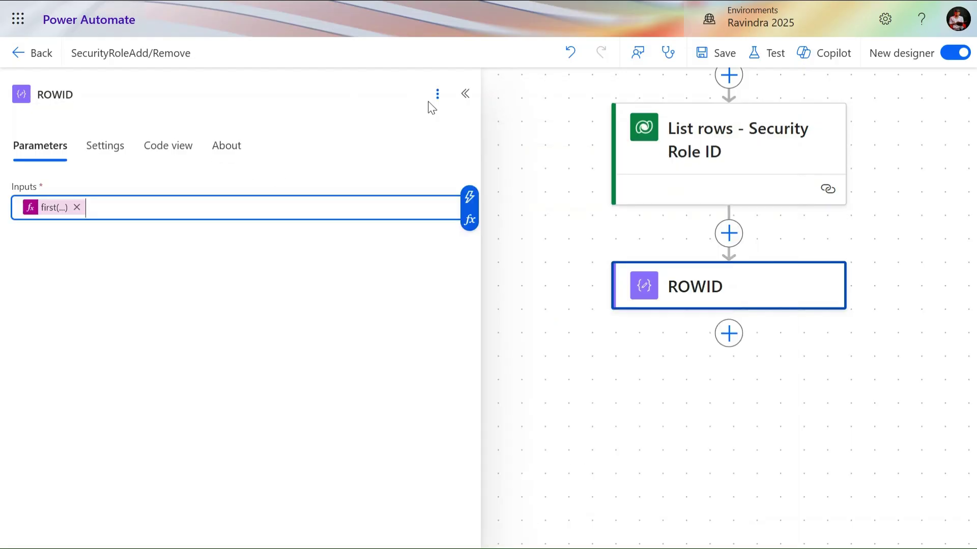
pyautogui.click(436, 96)
pyautogui.click(216, 208)
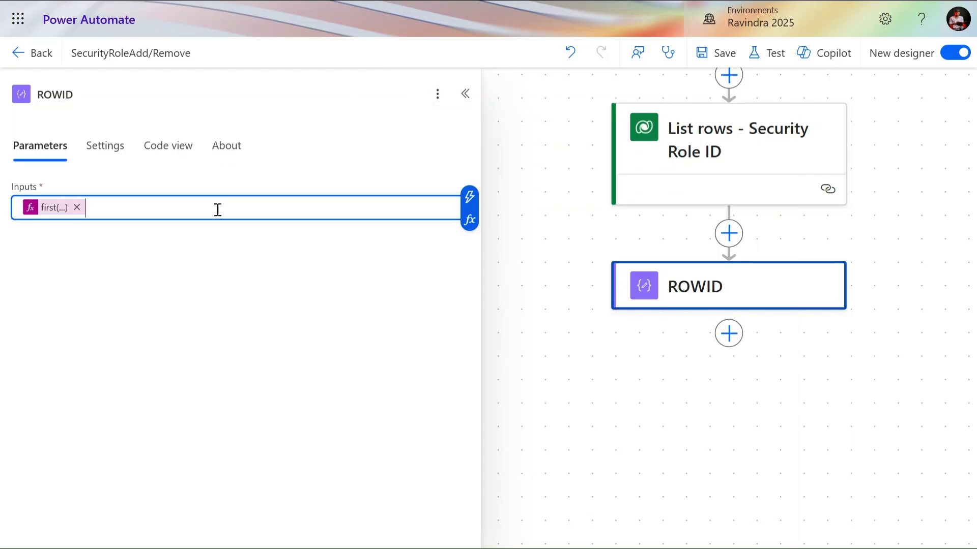
# Copy the ROWID inputs expression and paste it into a note on the ROWID action.
pyautogui.click(57, 211)
pyautogui.hotkey('ctrl', 'a')
pyautogui.hotkey('ctrl', 'c')
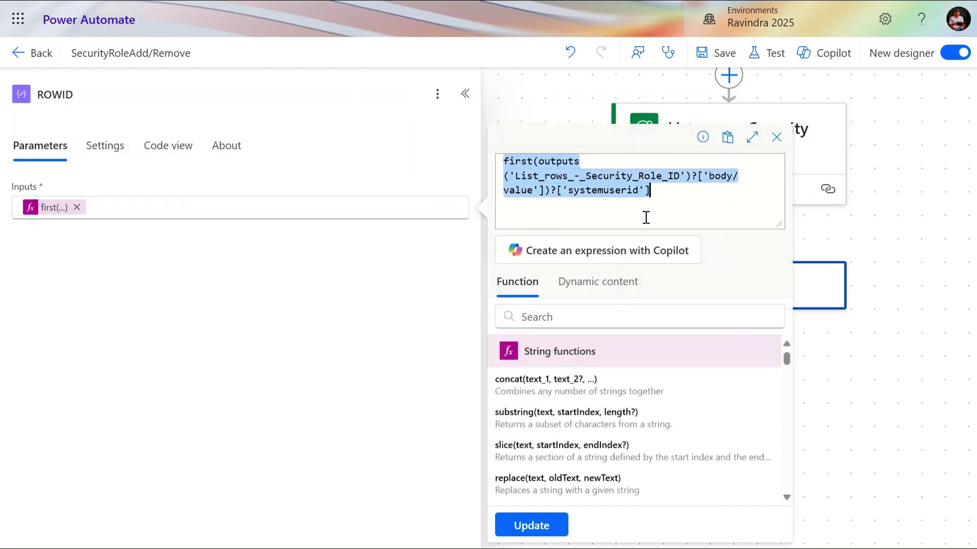
pyautogui.click(121, 122)
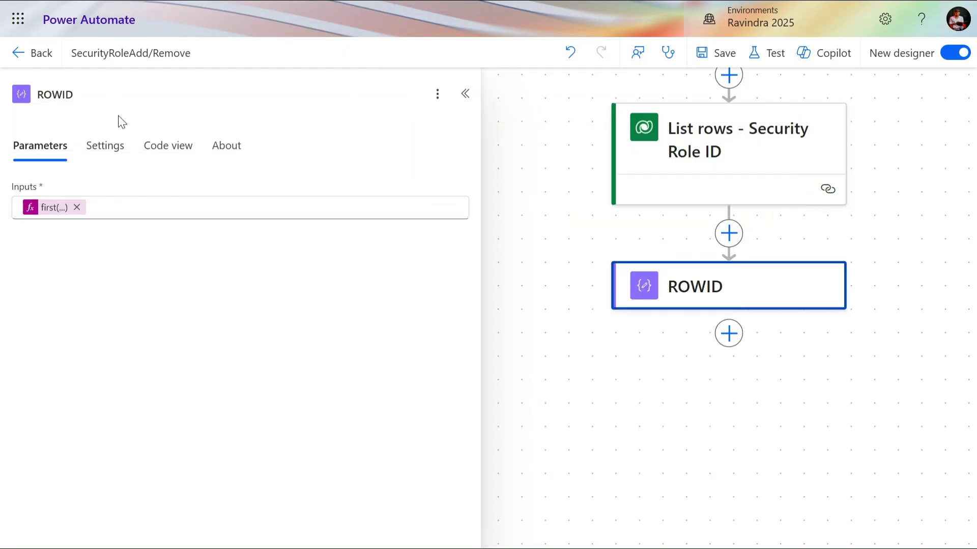
pyautogui.click(437, 95)
pyautogui.click(467, 124)
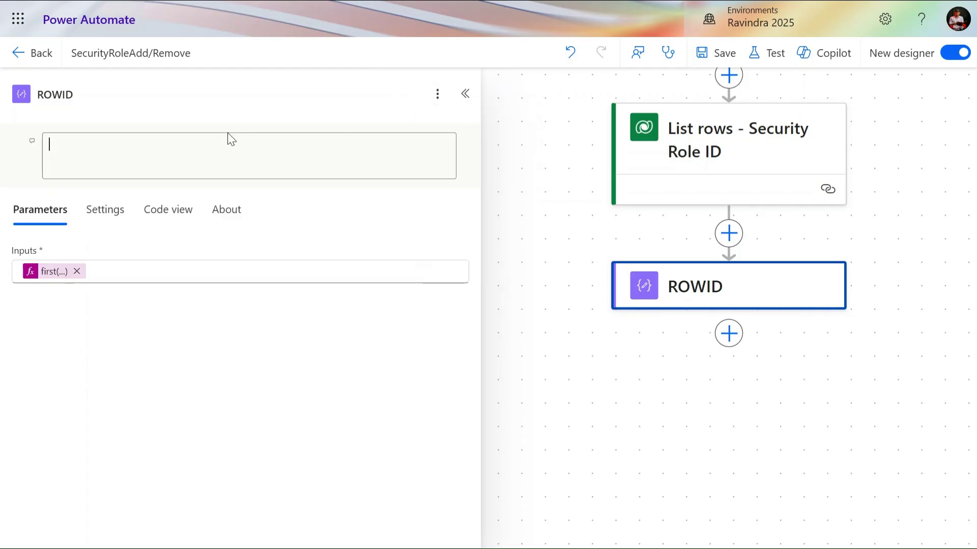
pyautogui.hotkey('ctrl', 'v')
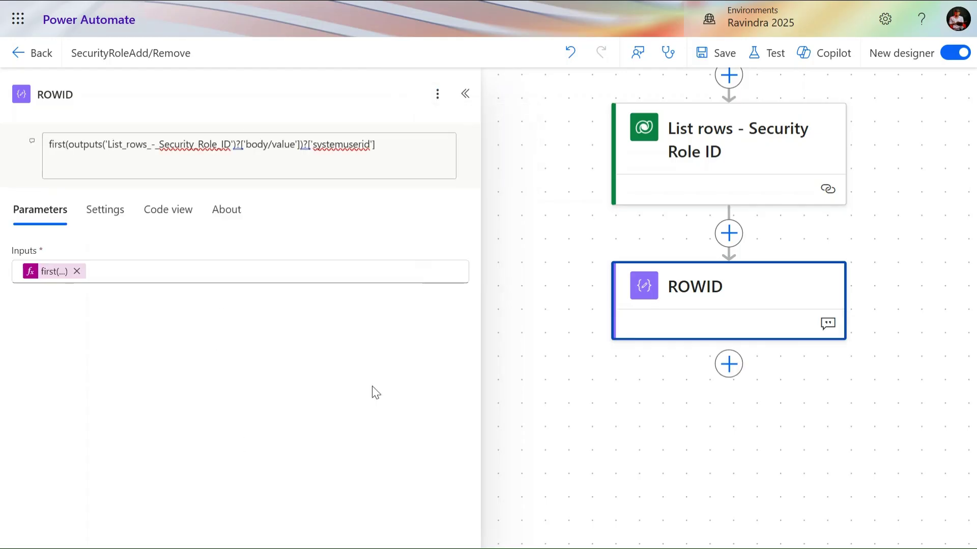
# Add another Data Operation Compose action after ROWID.
pyautogui.click(730, 369)
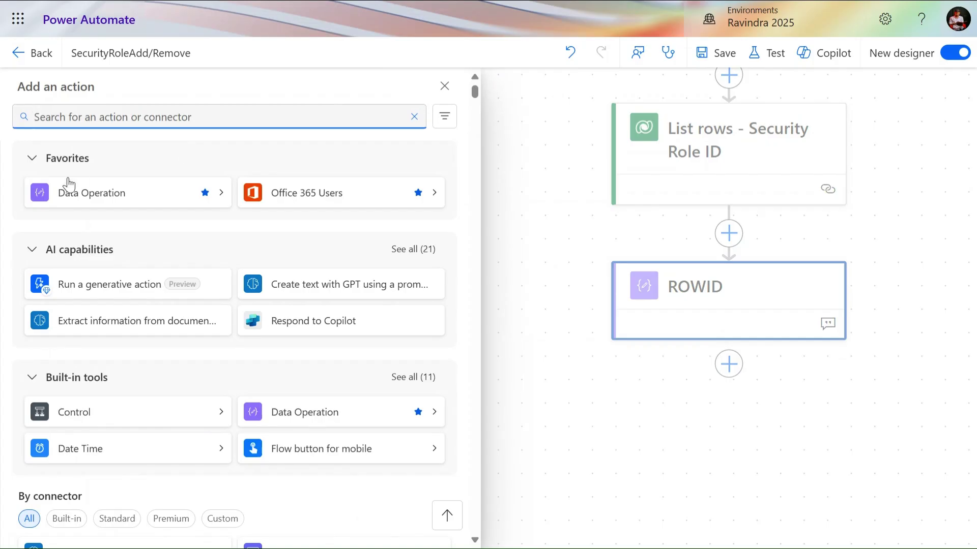
pyautogui.click(91, 203)
pyautogui.click(130, 158)
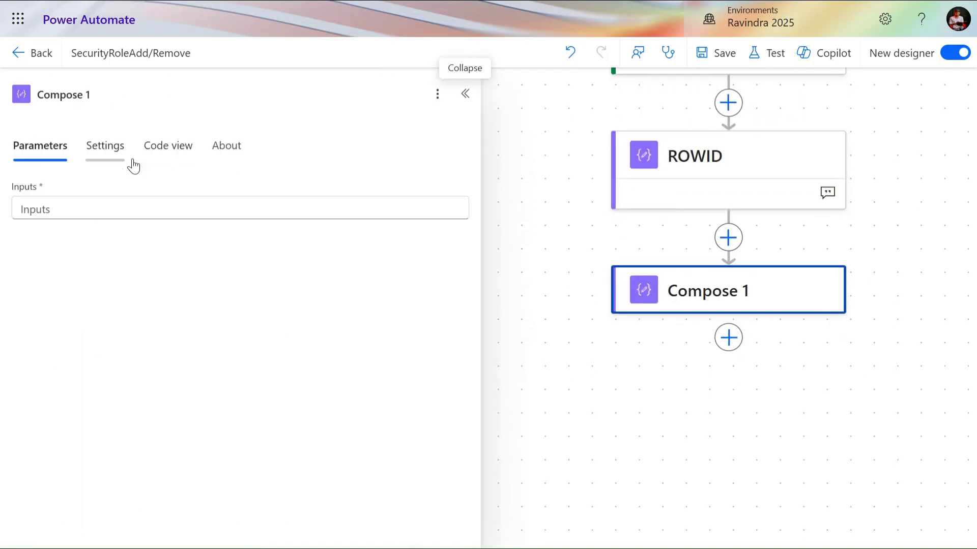
pyautogui.click(137, 214)
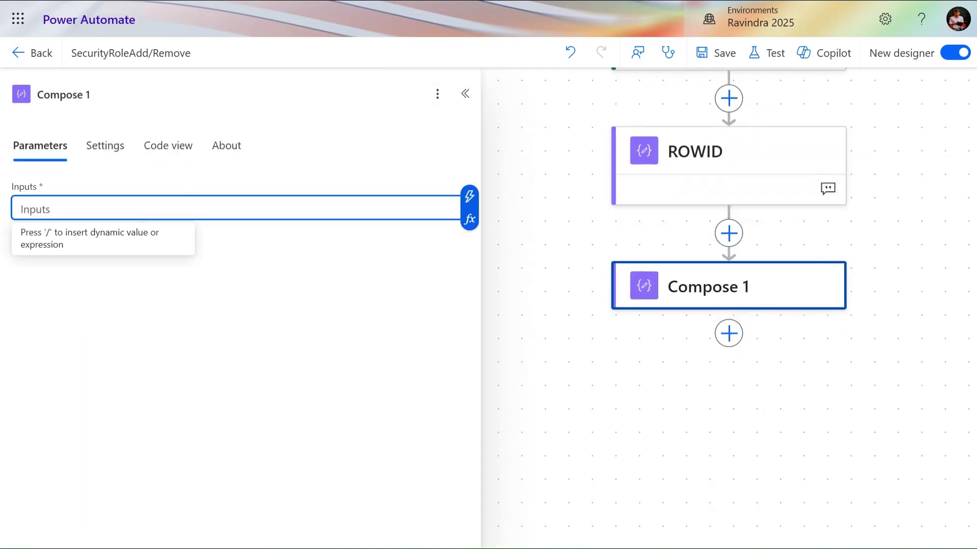
pyautogui.press('Escape')
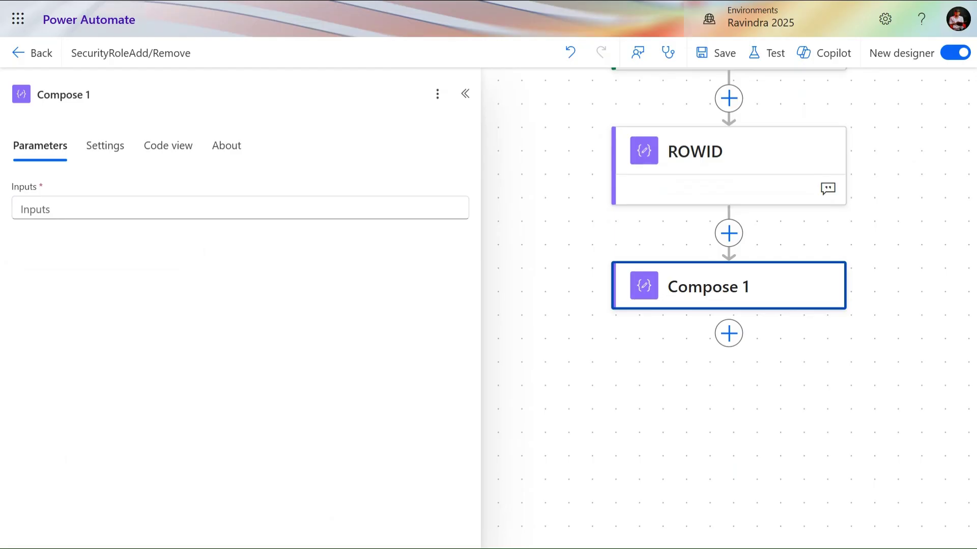
pyautogui.scroll(3, 687, 314)
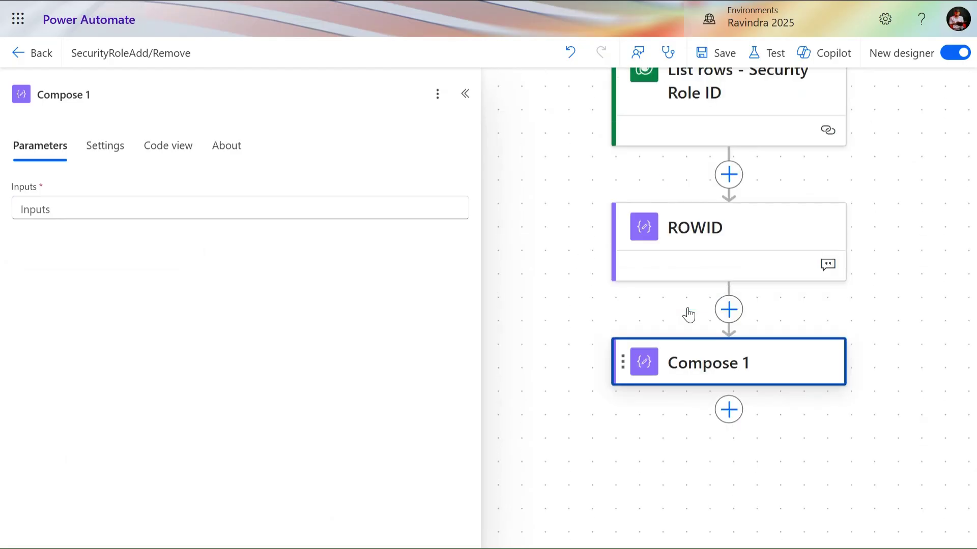
pyautogui.click(165, 205)
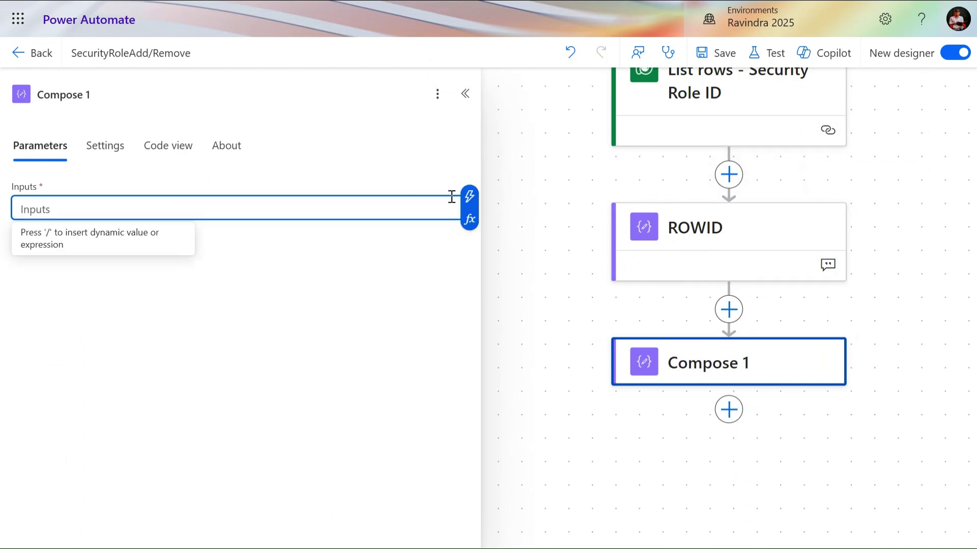
pyautogui.click(469, 219)
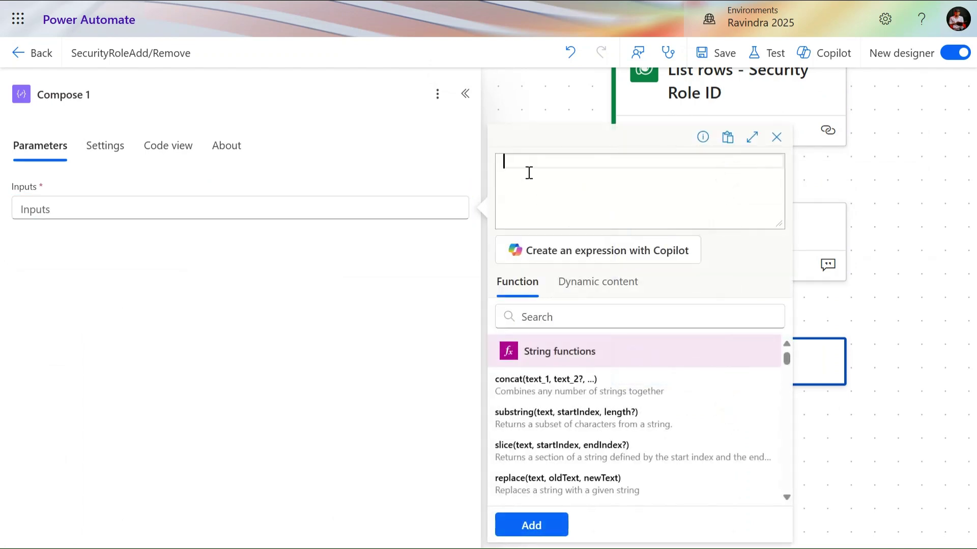
pyautogui.write('first(')
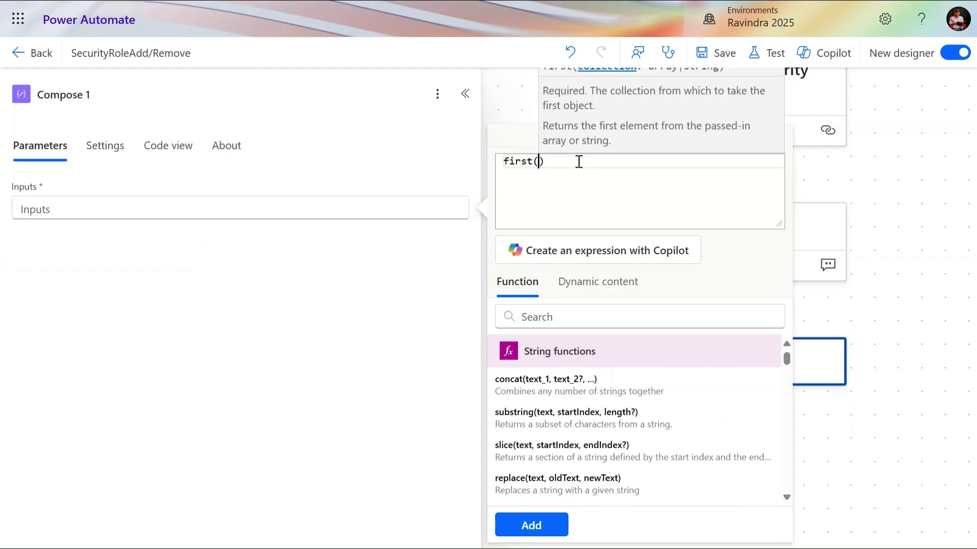
pyautogui.click(585, 295)
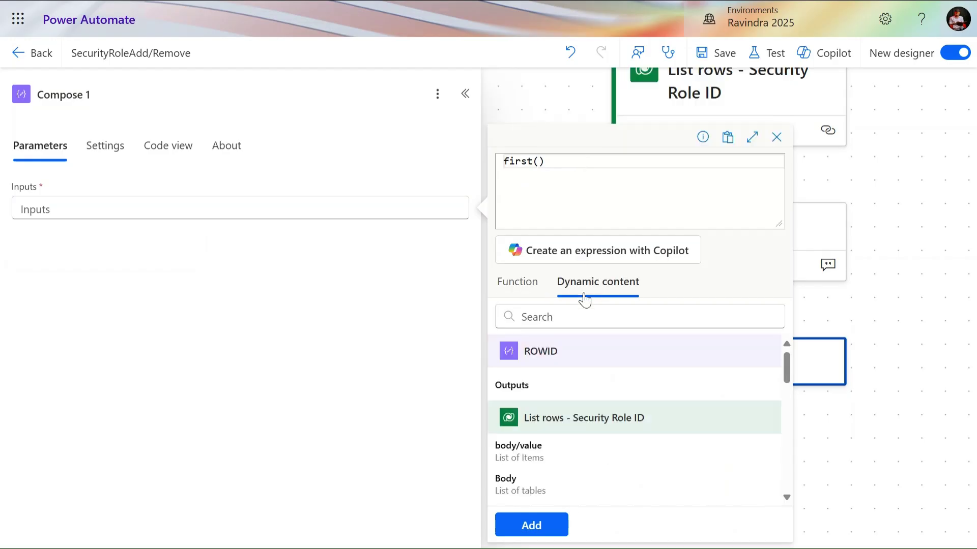
pyautogui.click(562, 467)
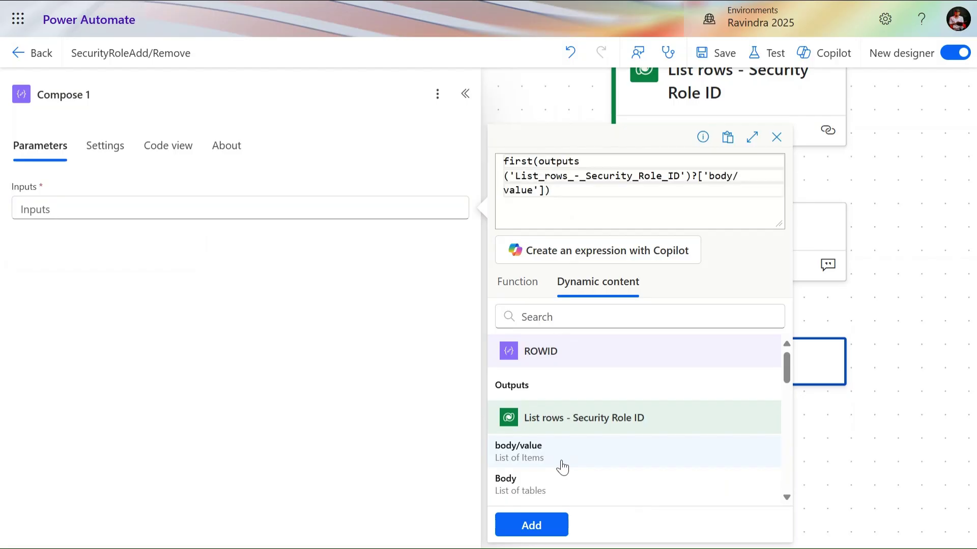
pyautogui.click(562, 192)
pyautogui.write('?')
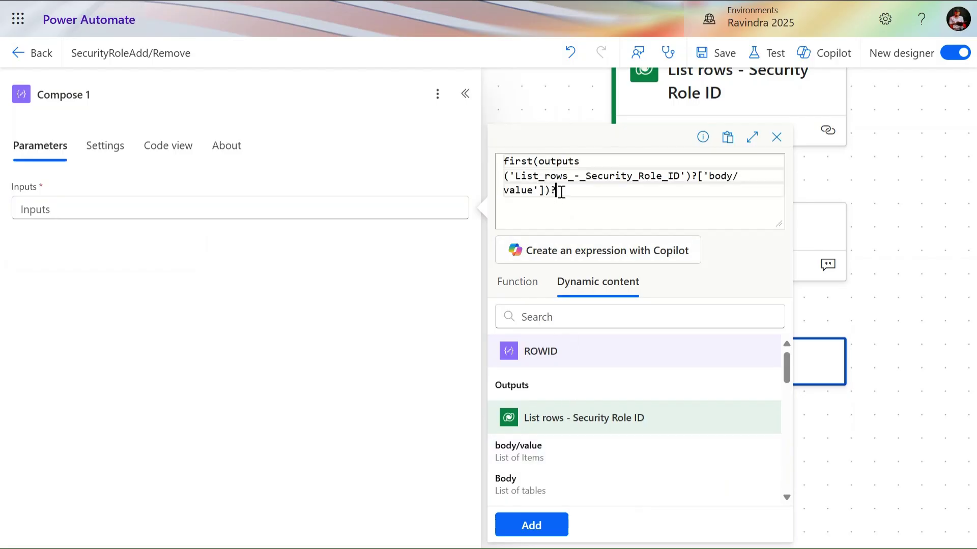
pyautogui.write("['")
pyautogui.write('@odata.id')
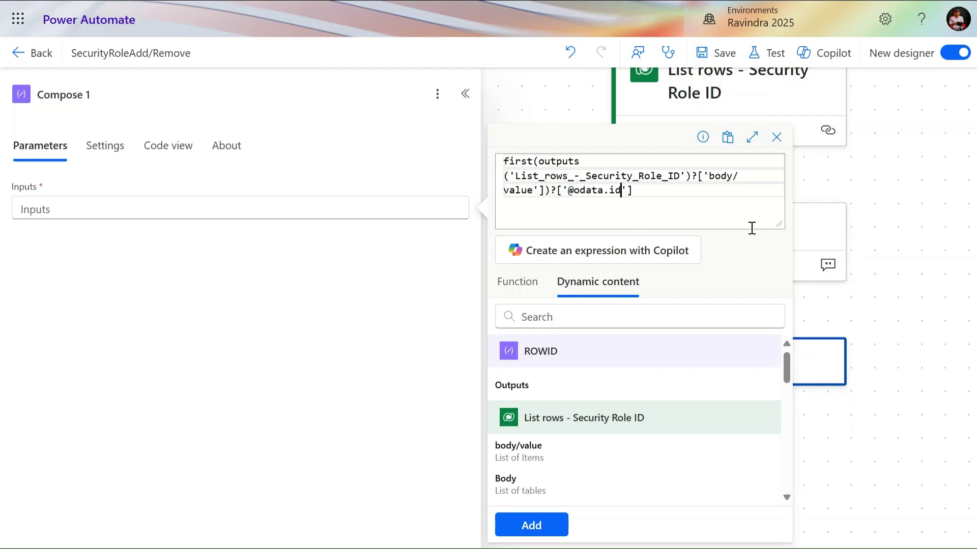
pyautogui.click(531, 526)
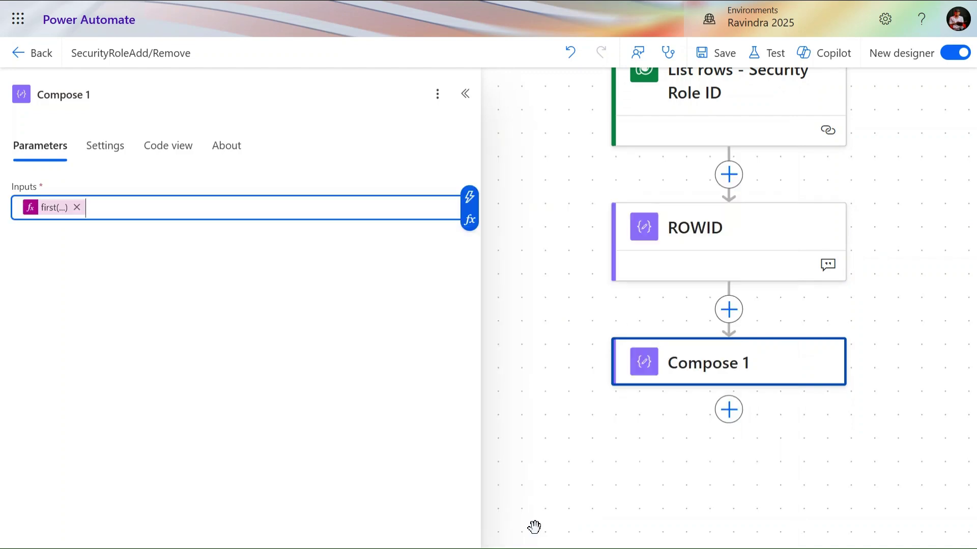
# Replace the source inside first() in the ROWID expression with body/value from List rows- User Information and update the expression.
pyautogui.click(752, 236)
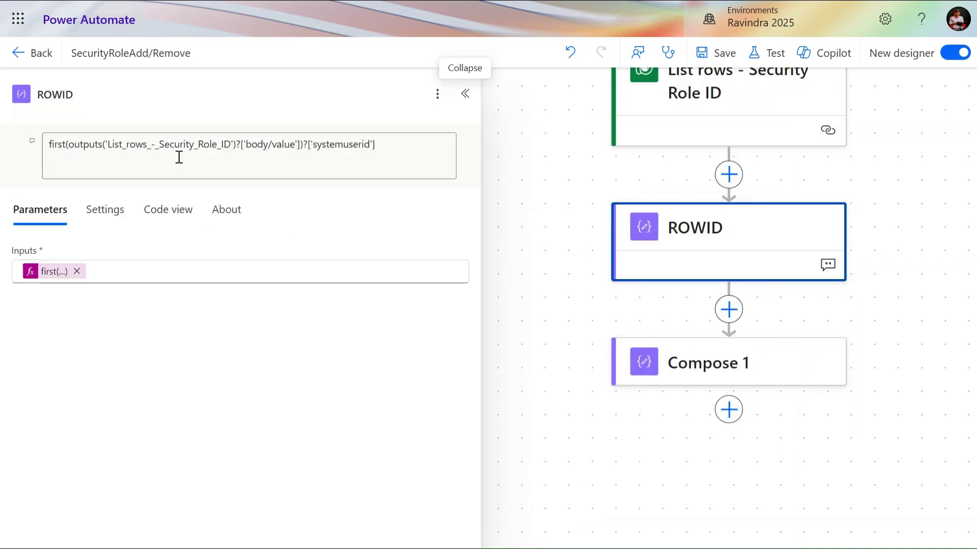
pyautogui.click(45, 273)
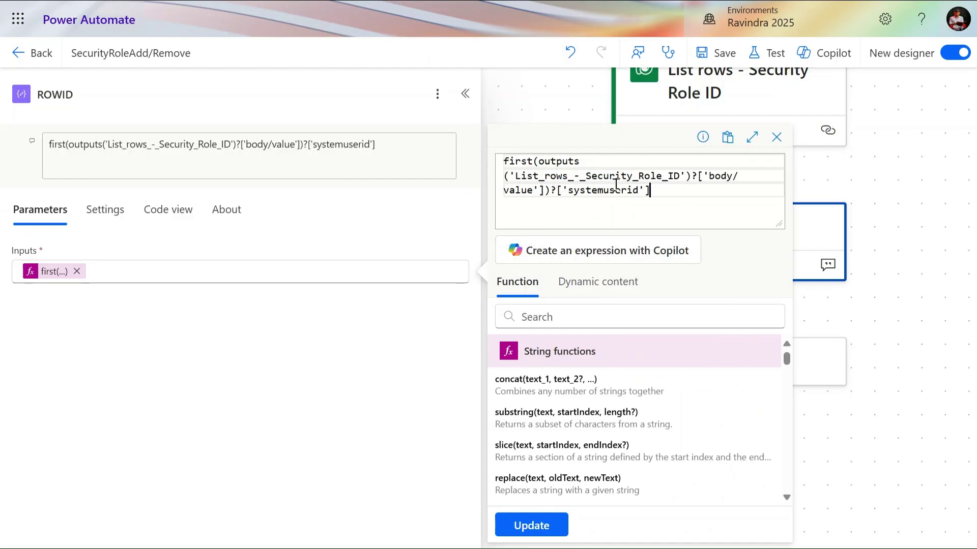
pyautogui.moveTo(538, 162); pyautogui.dragTo(544, 191)
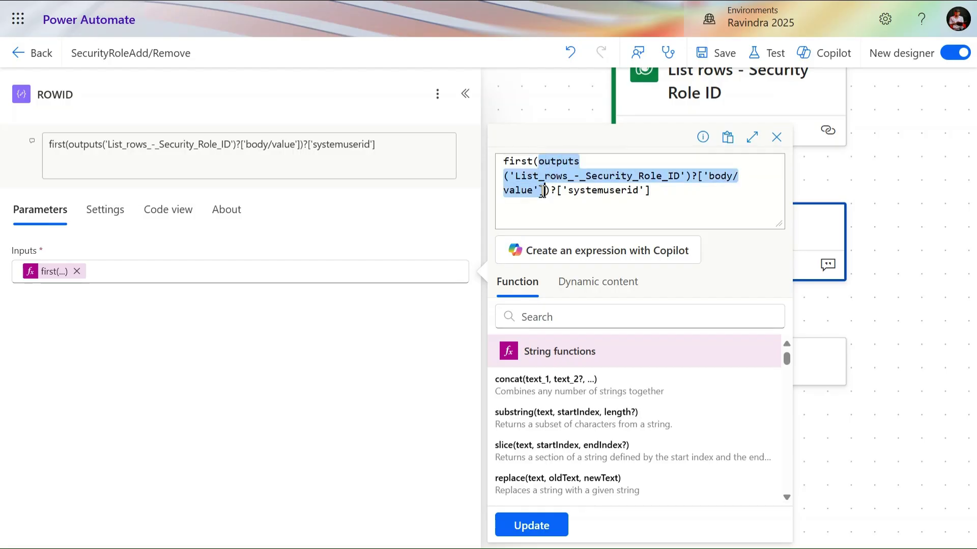
pyautogui.press('BackSpace')
pyautogui.click(566, 283)
pyautogui.scroll(-5, 638, 365)
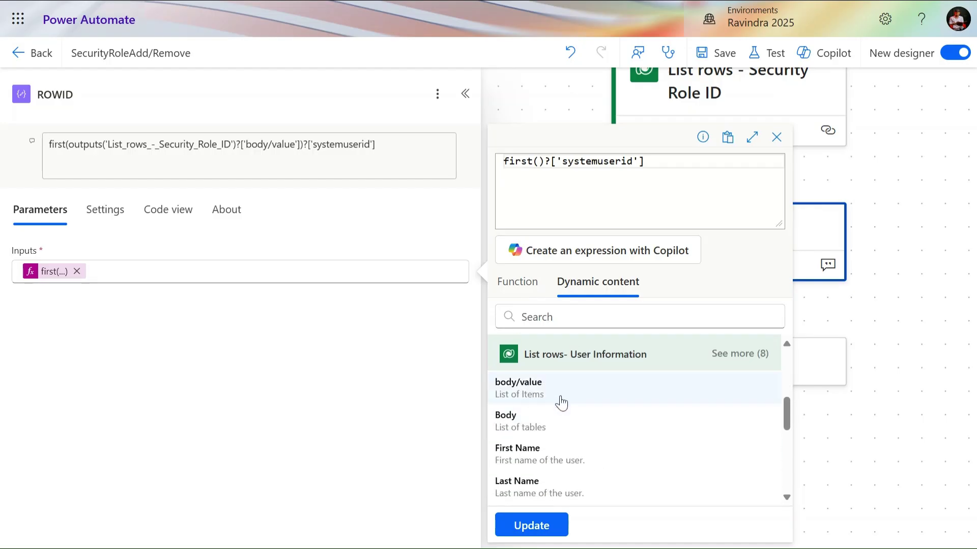
pyautogui.click(561, 404)
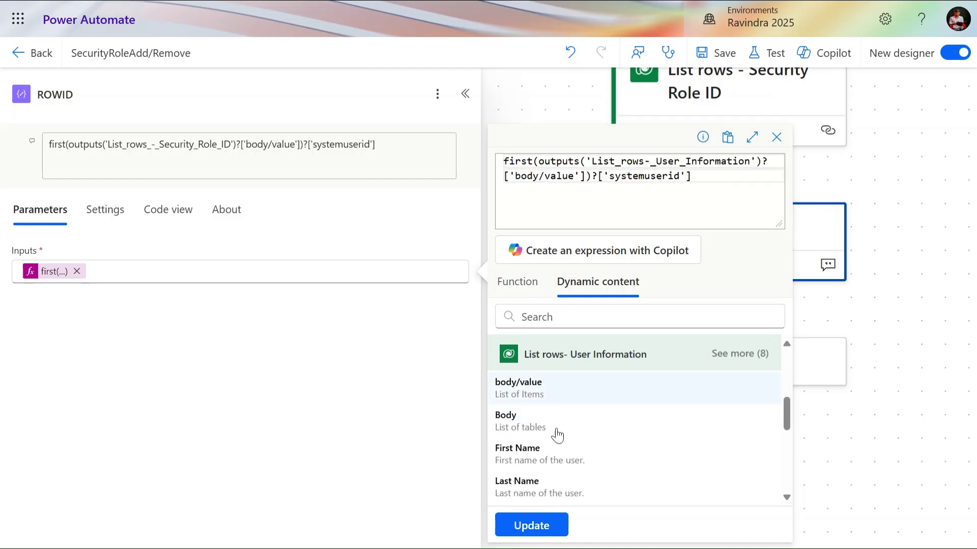
pyautogui.click(532, 524)
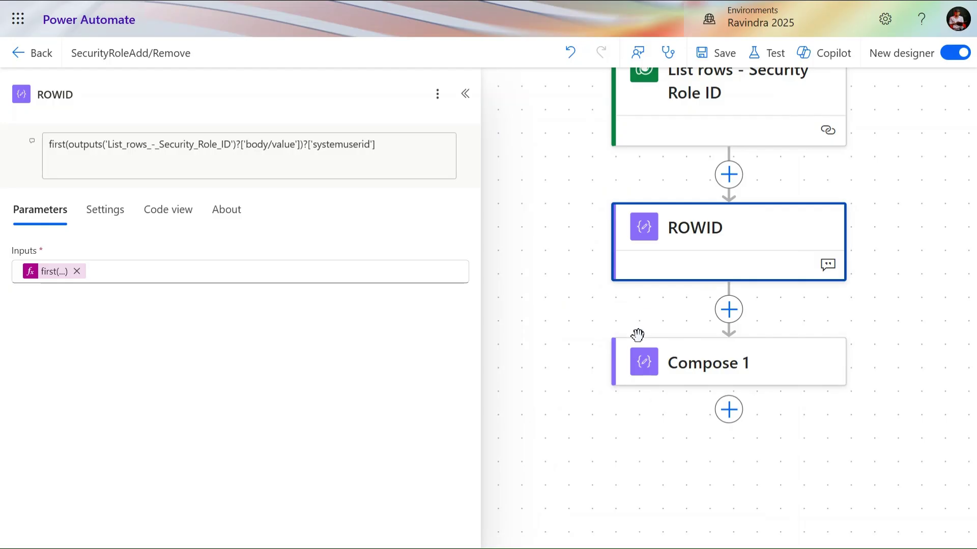
# Rename the Compose 1 action as RelateWith.
pyautogui.click(654, 367)
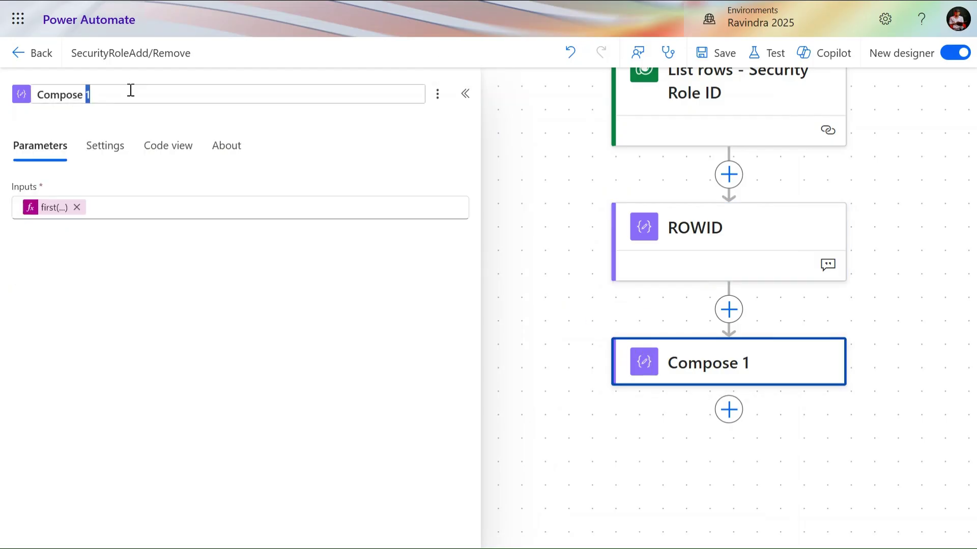
pyautogui.hotkey('ctrl', 'a')
pyautogui.write('RelateWith')
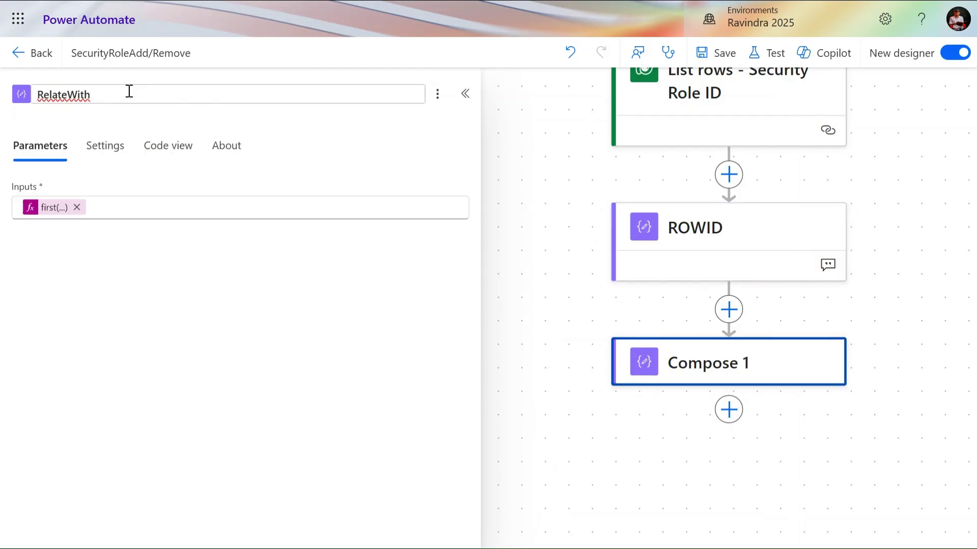
pyautogui.click(277, 340)
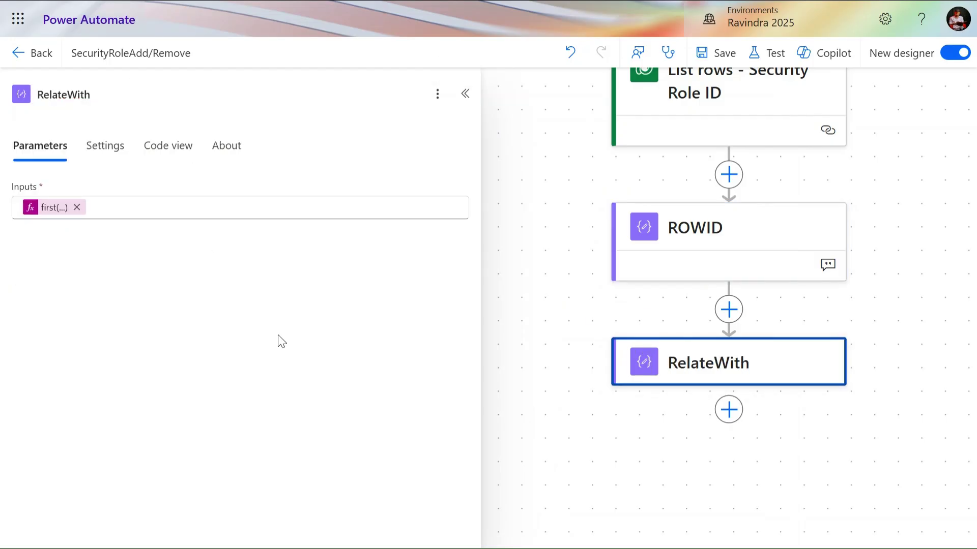
# Copy the RelateWith inputs expression into a note on the RelateWith action and return to its parameters.
pyautogui.click(438, 95)
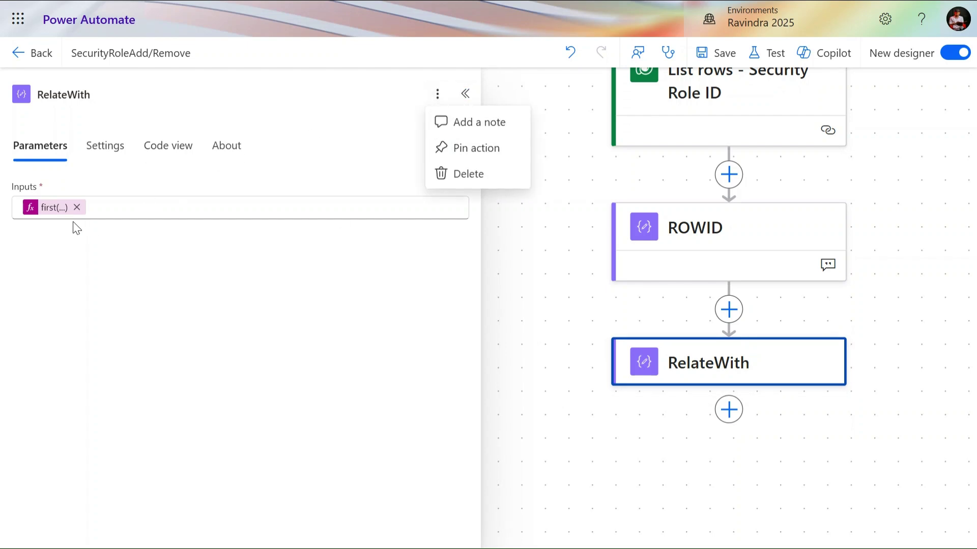
pyautogui.click(53, 213)
pyautogui.tripleClick(646, 228)
pyautogui.hotkey('ctrl', 'c')
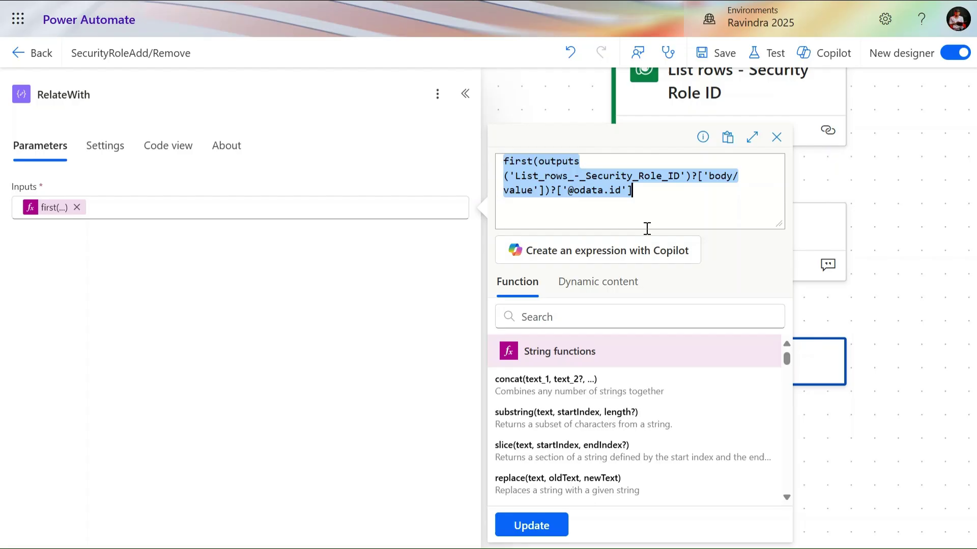
pyautogui.click(90, 113)
pyautogui.click(175, 144)
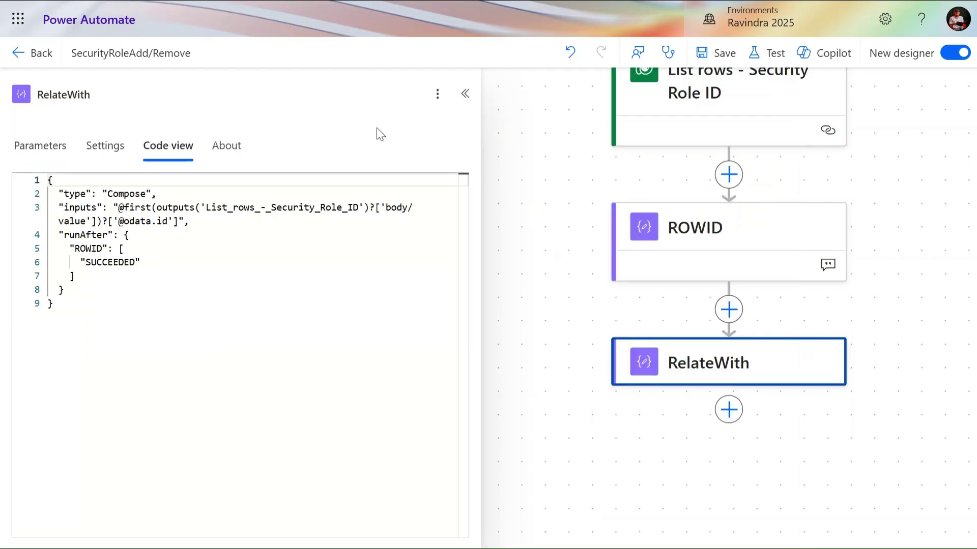
pyautogui.click(437, 94)
pyautogui.click(462, 131)
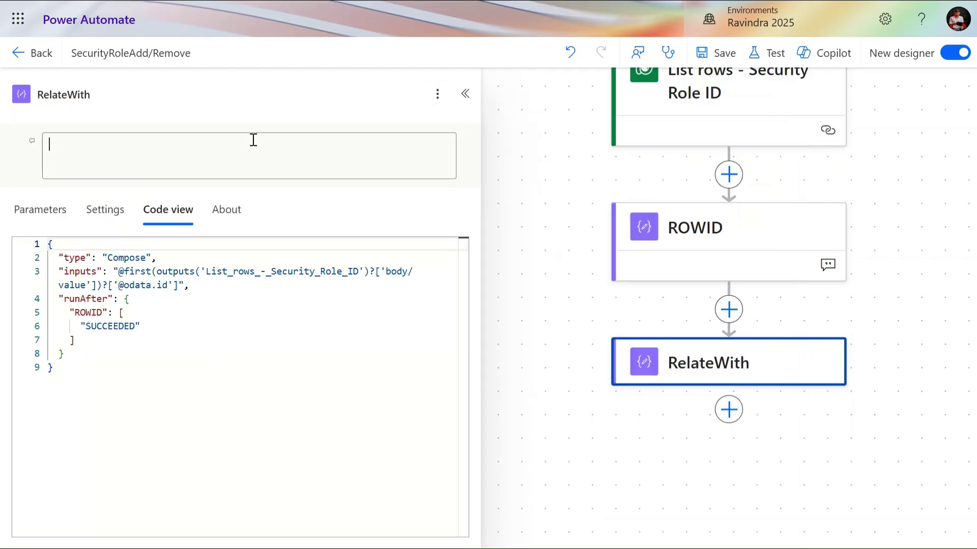
pyautogui.hotkey('ctrl', 'v')
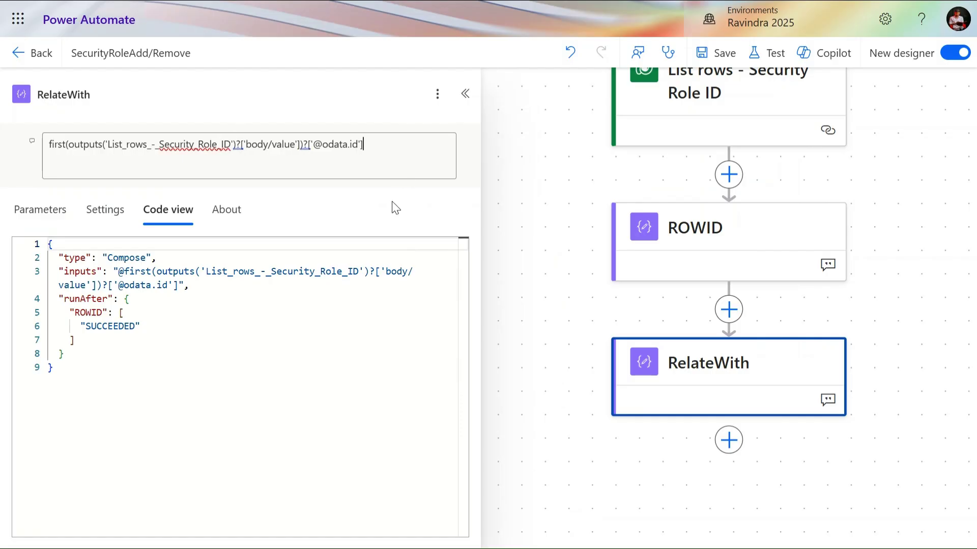
pyautogui.click(23, 210)
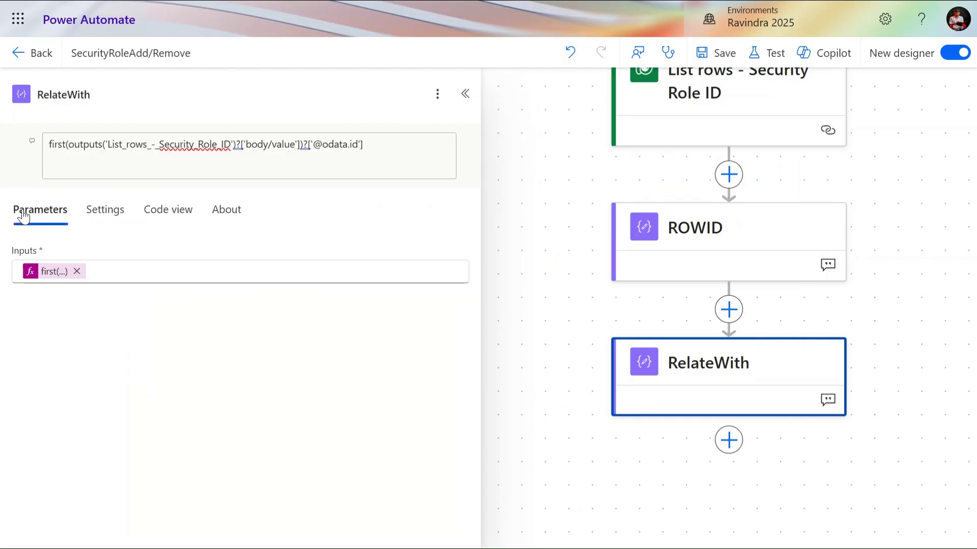
pyautogui.scroll(-2, 704, 395)
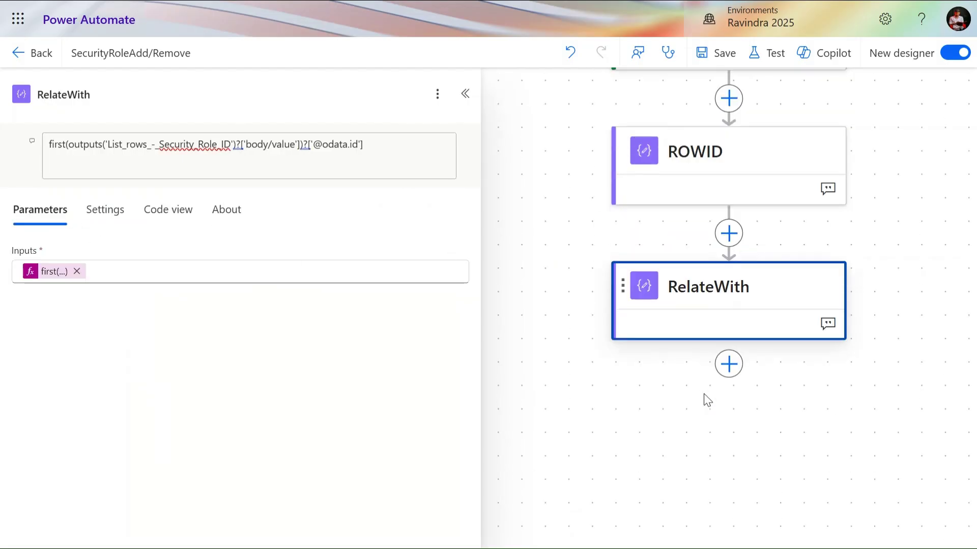
pyautogui.click(730, 363)
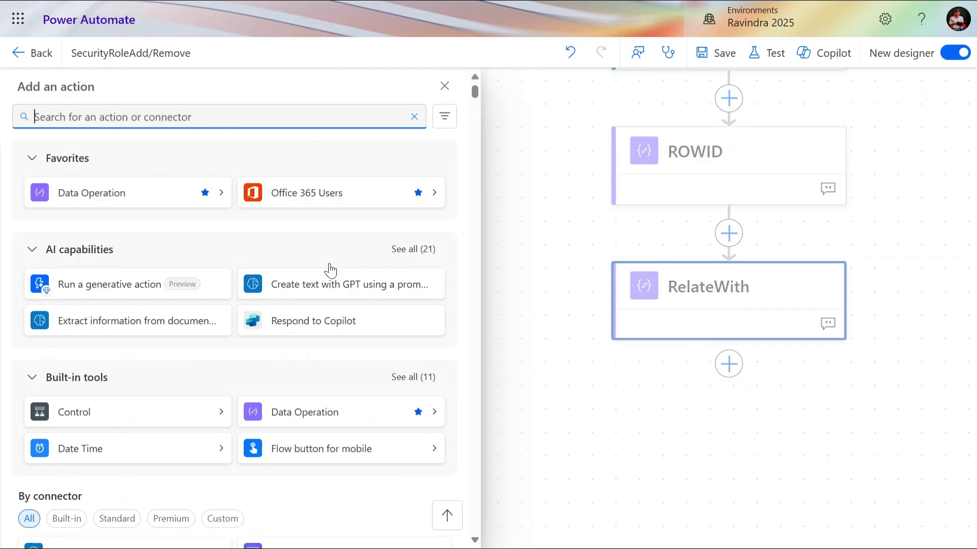
pyautogui.click(632, 387)
pyautogui.scroll(3, 631, 381)
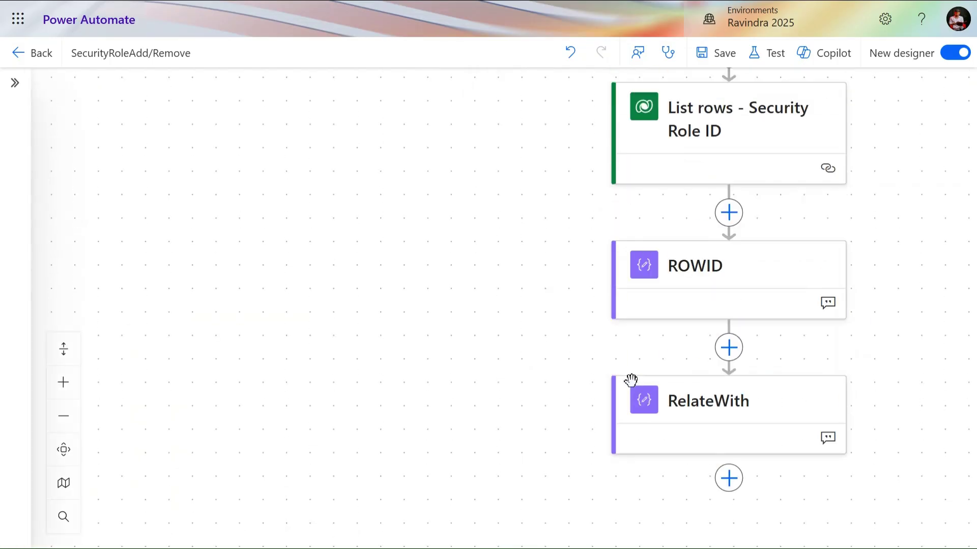
# Add a Microsoft Dataverse Relate rows action after the RelateWith action.
pyautogui.click(721, 137)
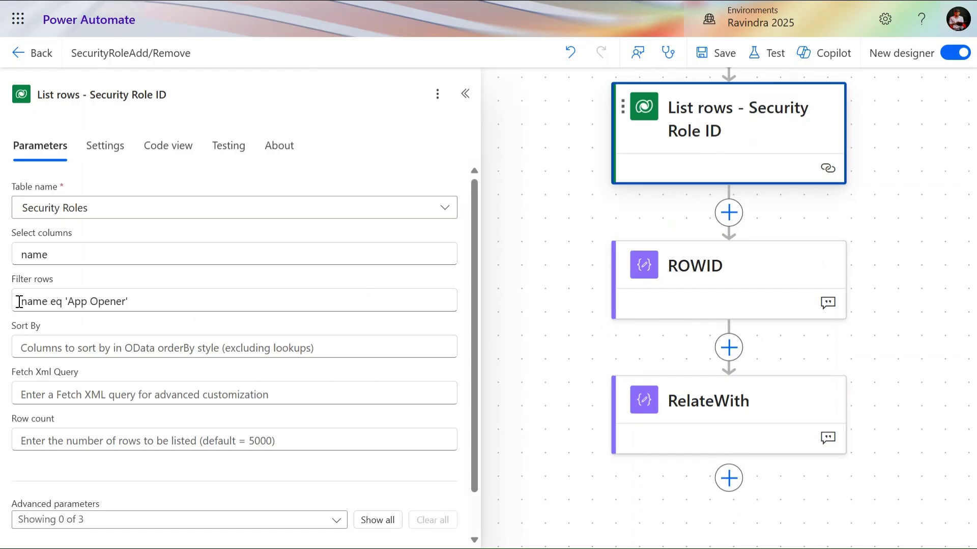
pyautogui.click(690, 421)
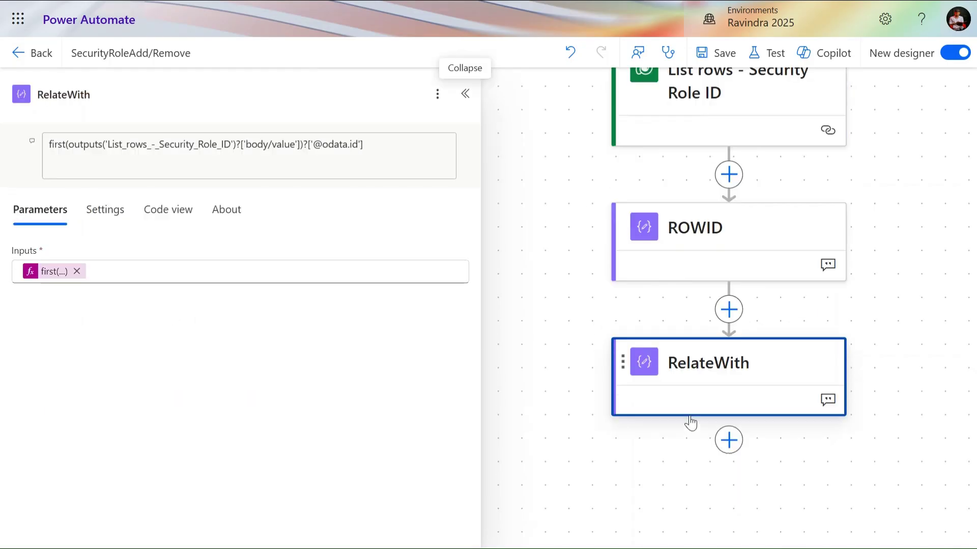
pyautogui.click(728, 439)
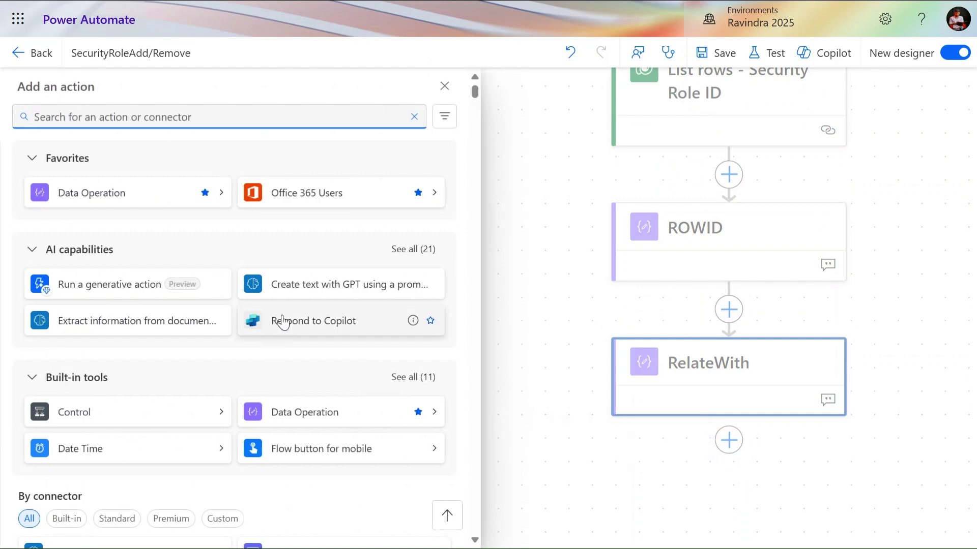
pyautogui.scroll(-2, 178, 249)
pyautogui.write('relate')
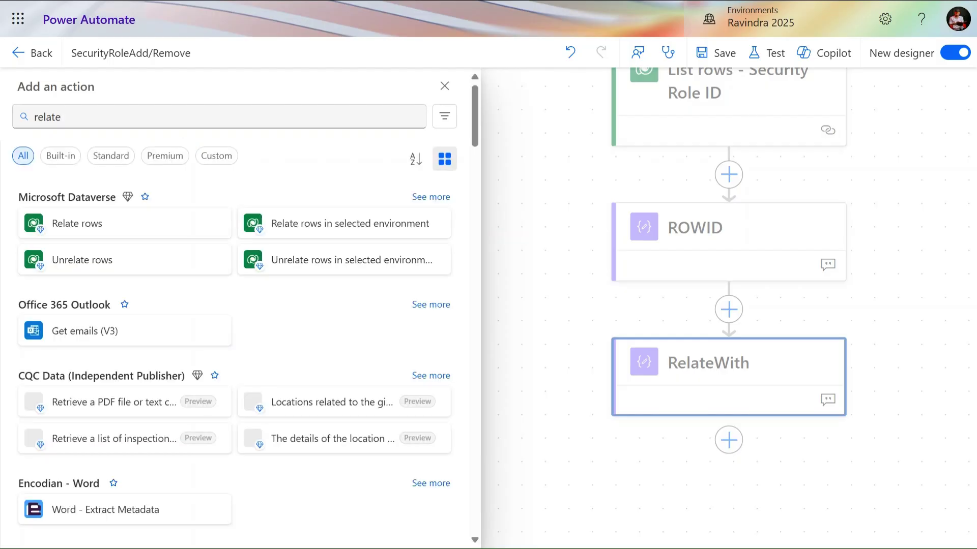
pyautogui.click(149, 237)
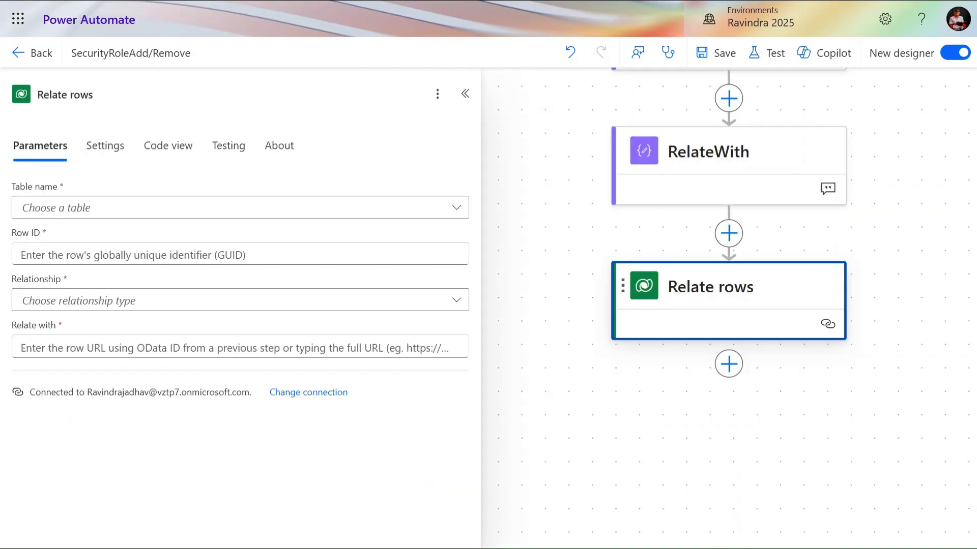
# Set the table of the Relate rows action to Users.
pyautogui.click(340, 211)
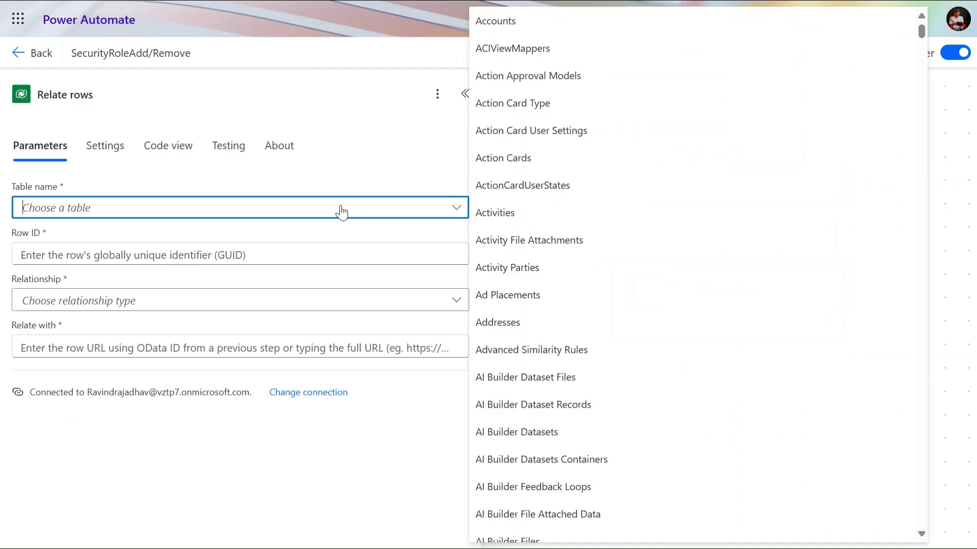
pyautogui.moveTo(353, 1)
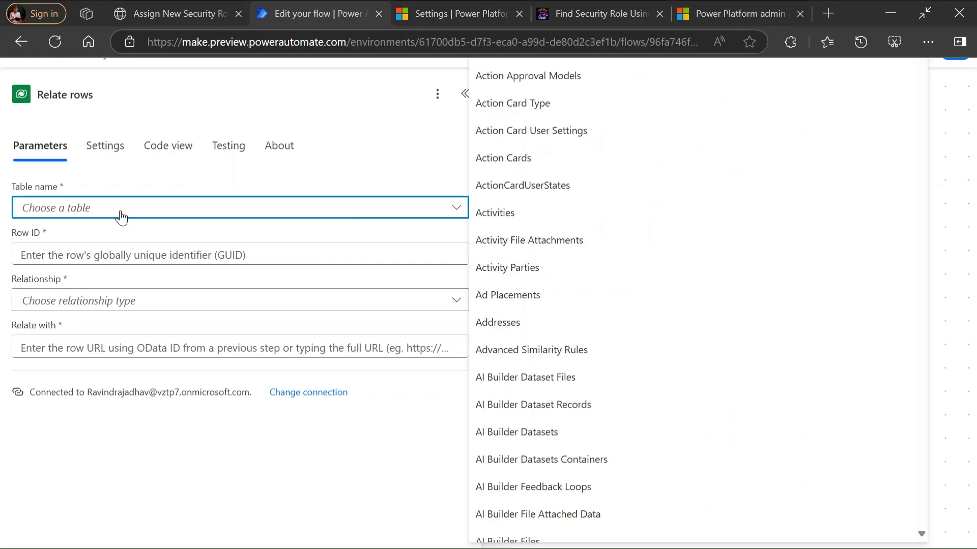
pyautogui.click(34, 215)
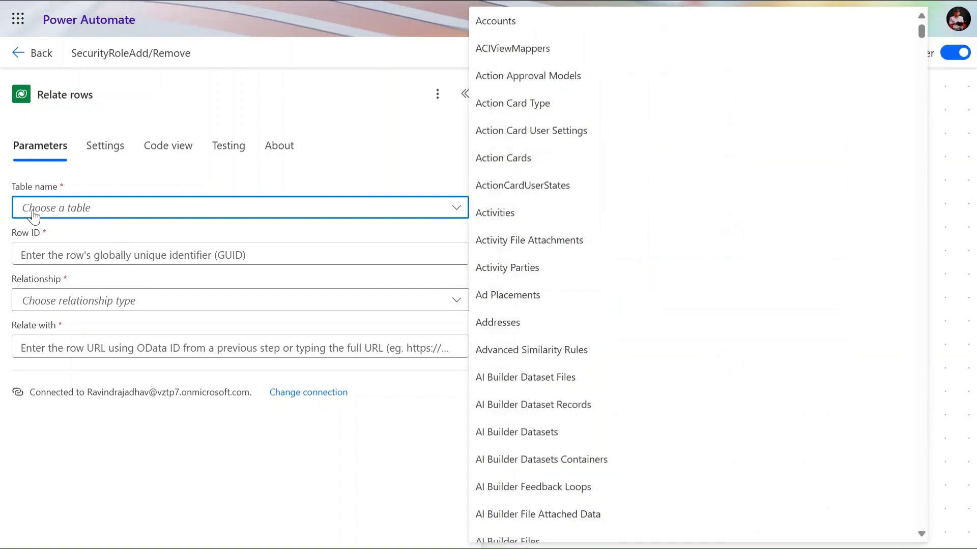
pyautogui.write('user')
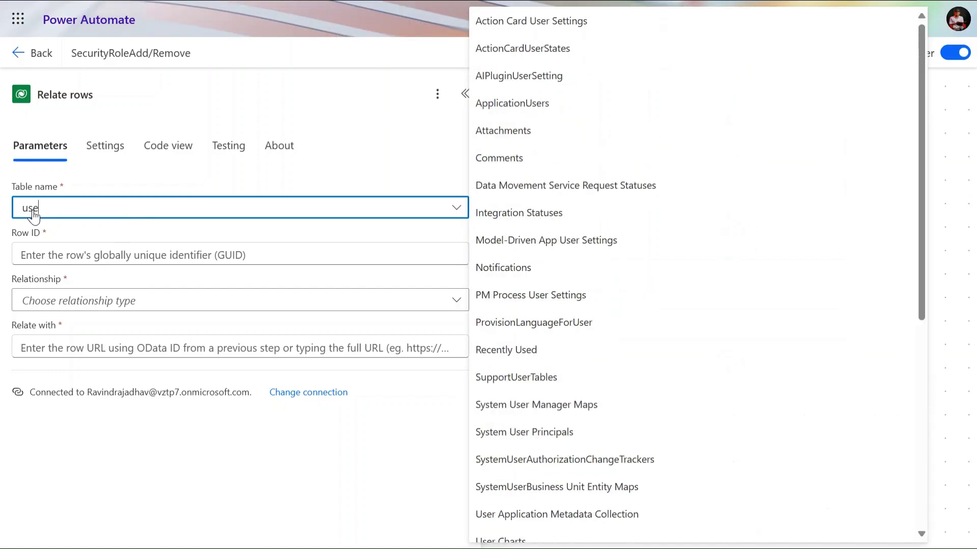
pyautogui.scroll(-5, 554, 481)
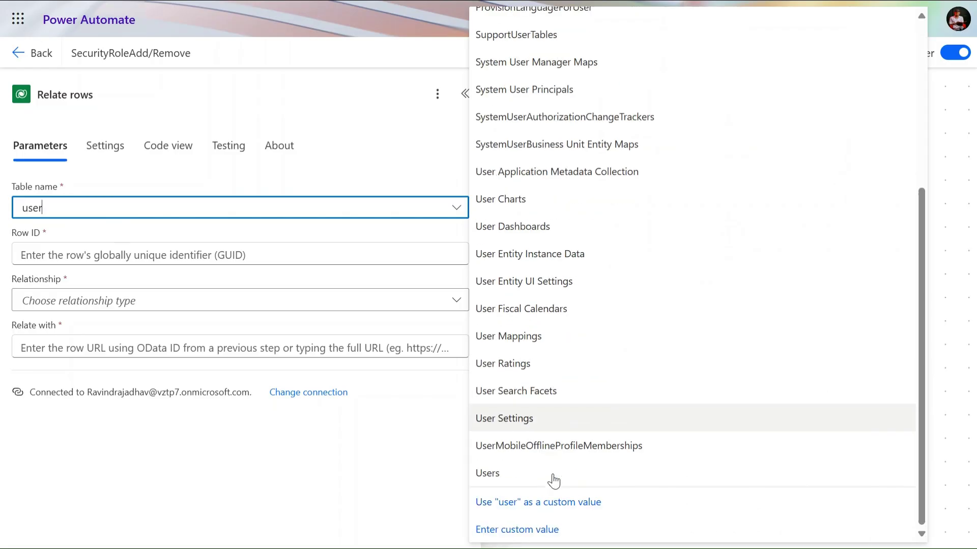
pyautogui.click(494, 480)
# Set the Relate rows row ID to the ROWID Outputs and the relationship to Security Role - systemuserroles_association.
pyautogui.click(187, 249)
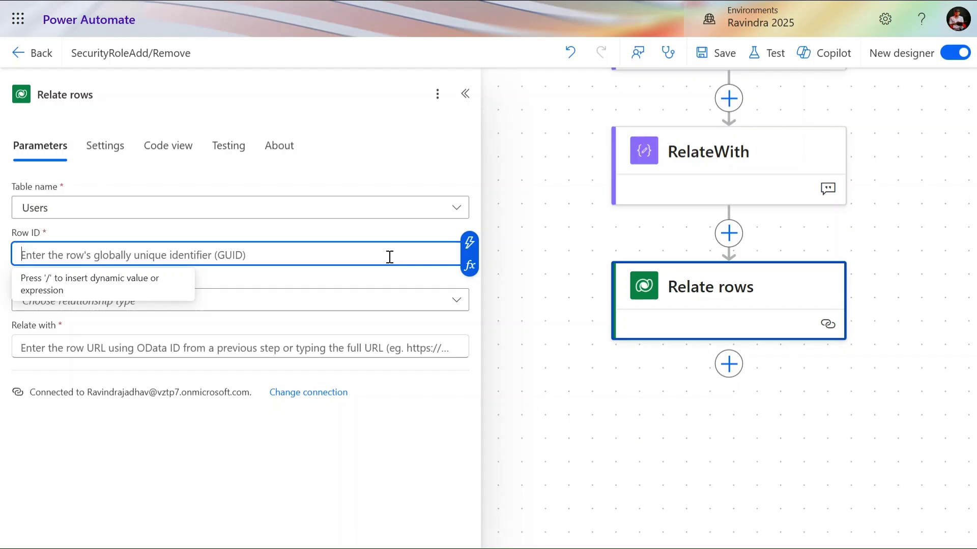
pyautogui.click(469, 243)
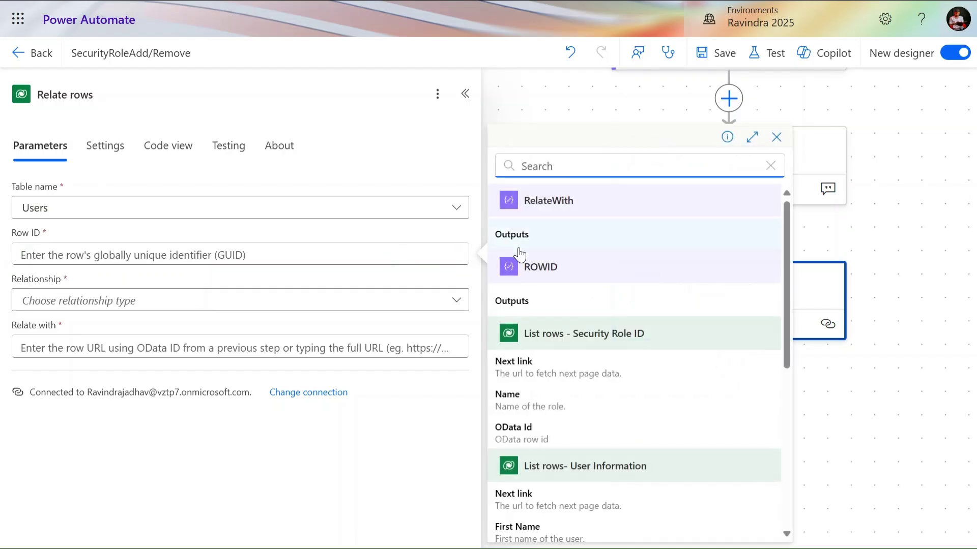
pyautogui.click(529, 299)
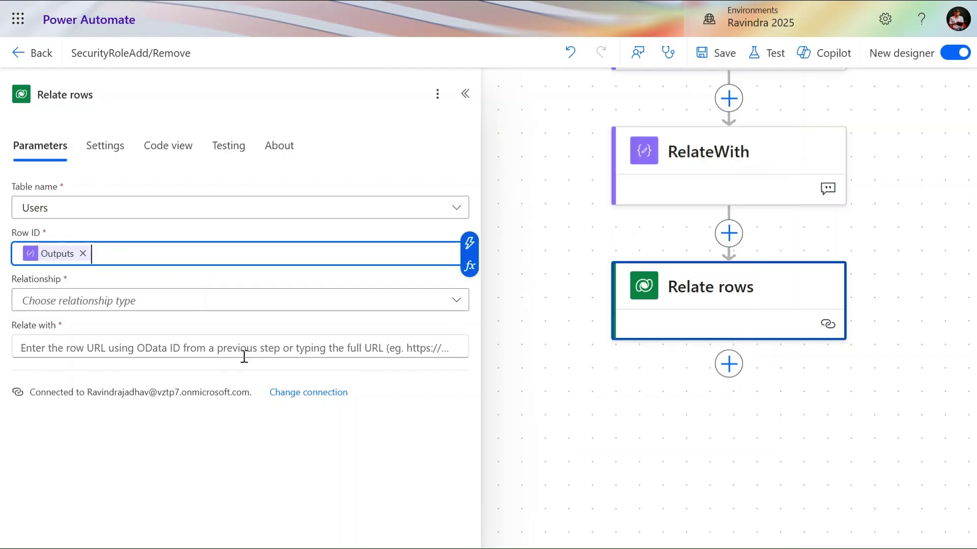
pyautogui.click(224, 308)
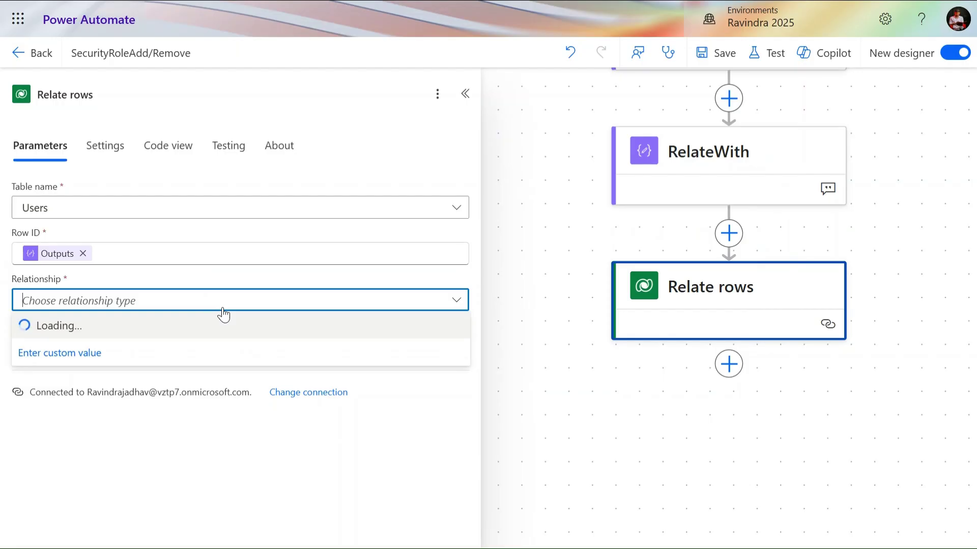
pyautogui.write('s')
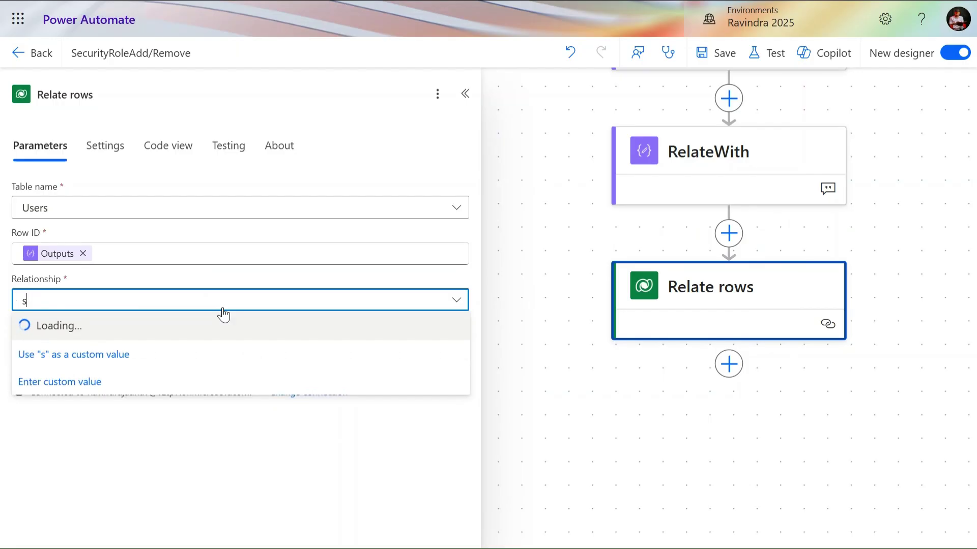
pyautogui.write('ecurity rol')
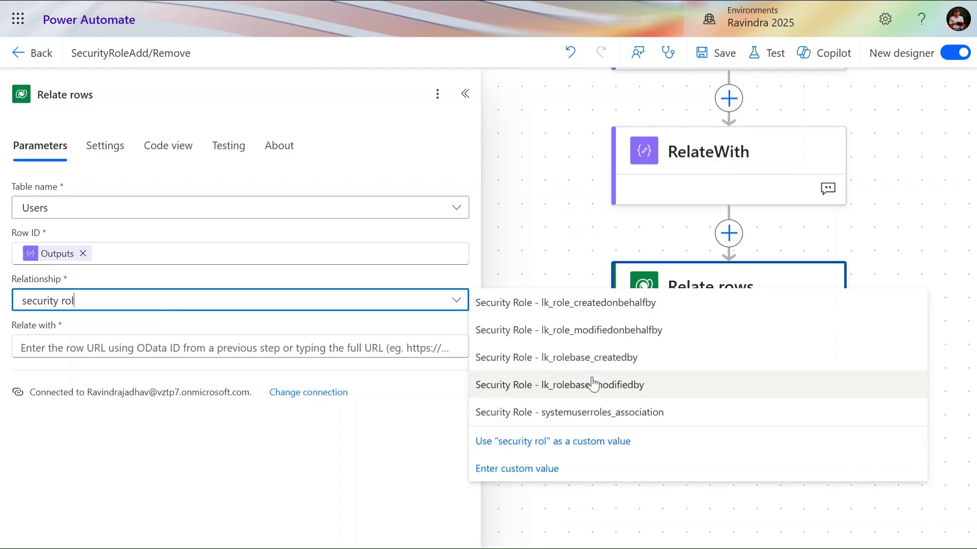
pyautogui.click(574, 418)
pyautogui.click(228, 351)
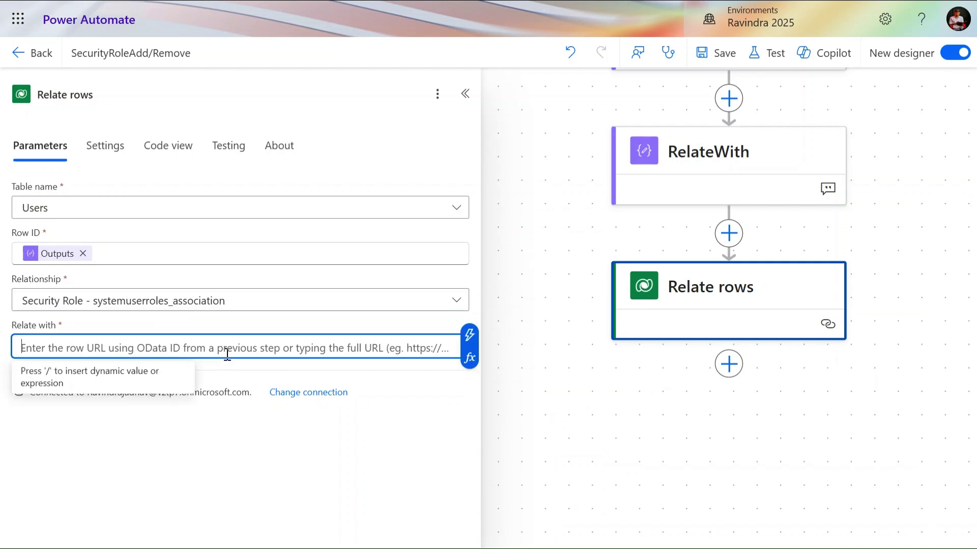
pyautogui.click(469, 335)
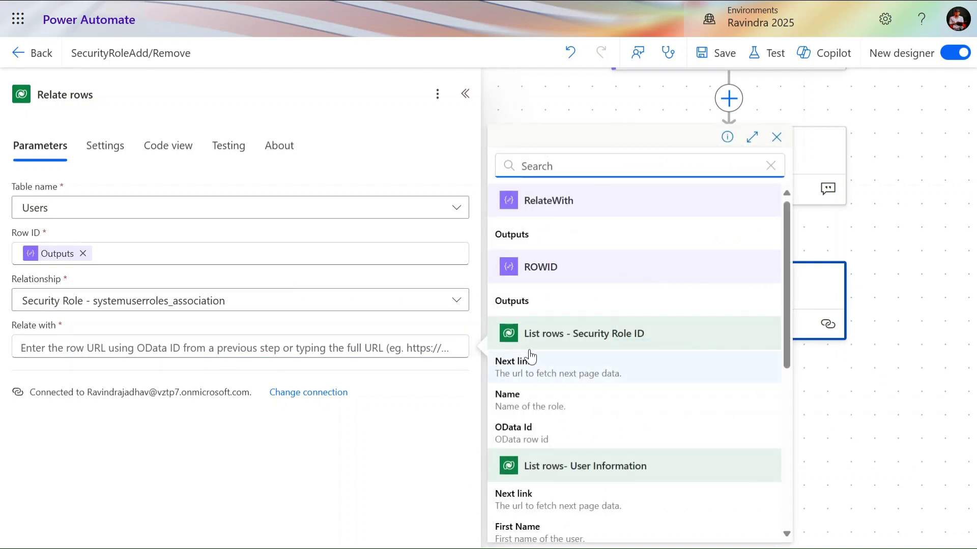
pyautogui.click(533, 312)
pyautogui.click(83, 345)
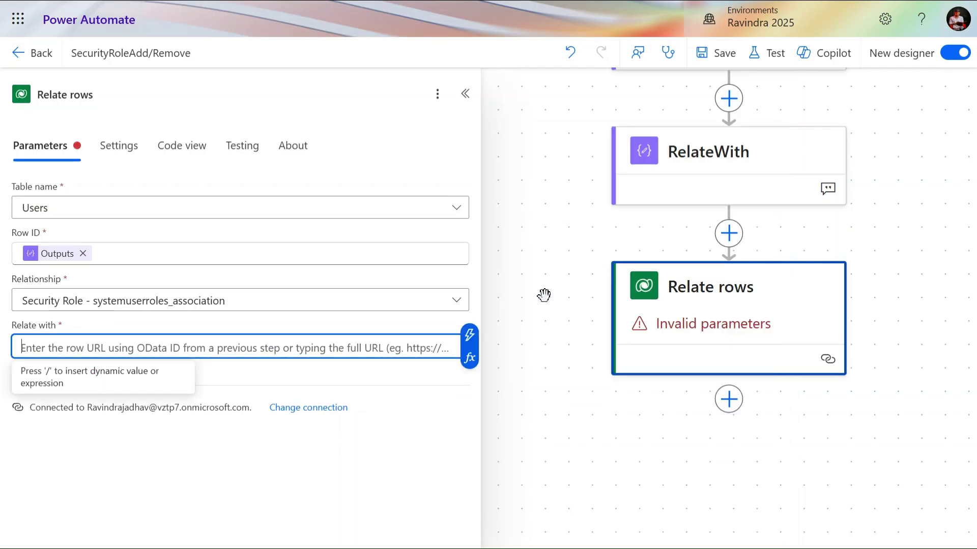
# Set Relate with to the Outputs of the RelateWith action and save the flow.
pyautogui.click(467, 338)
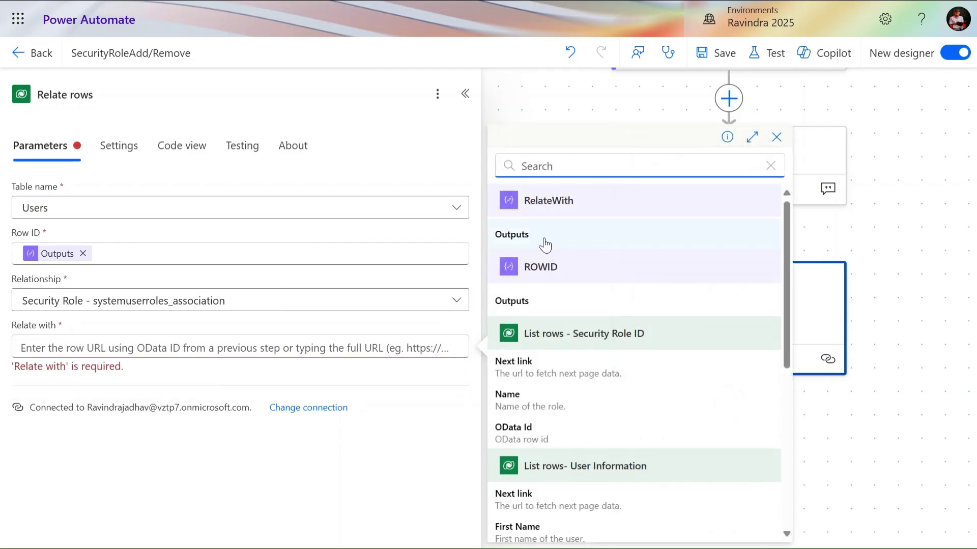
pyautogui.click(545, 236)
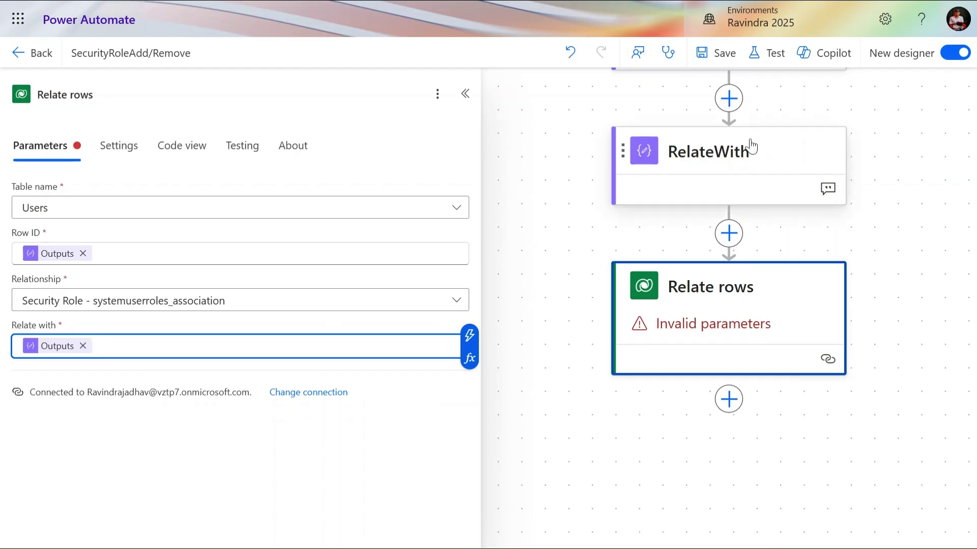
pyautogui.click(721, 51)
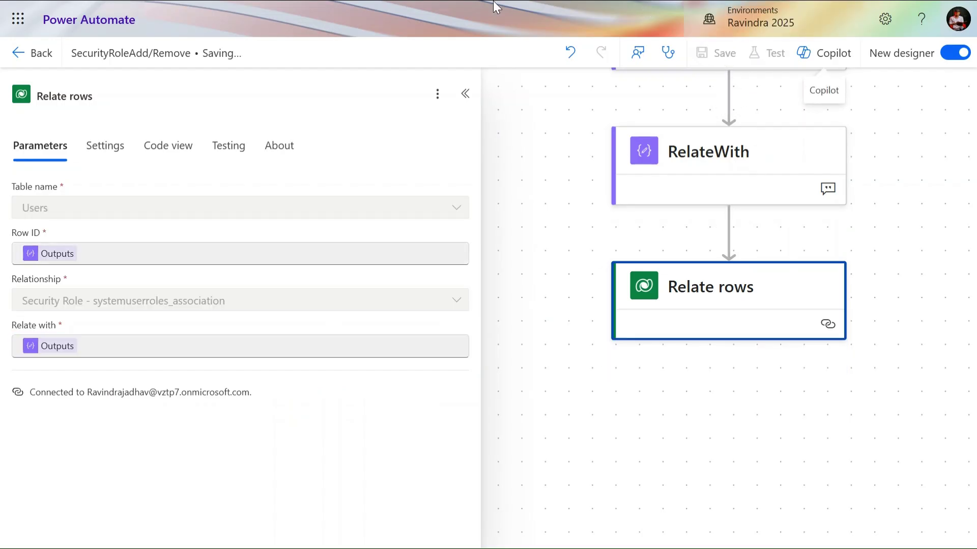
# Open the Power Automate flows list in a new browser tab, place it beside the flow editor tab and return to the editor.
pyautogui.moveTo(493, 1)
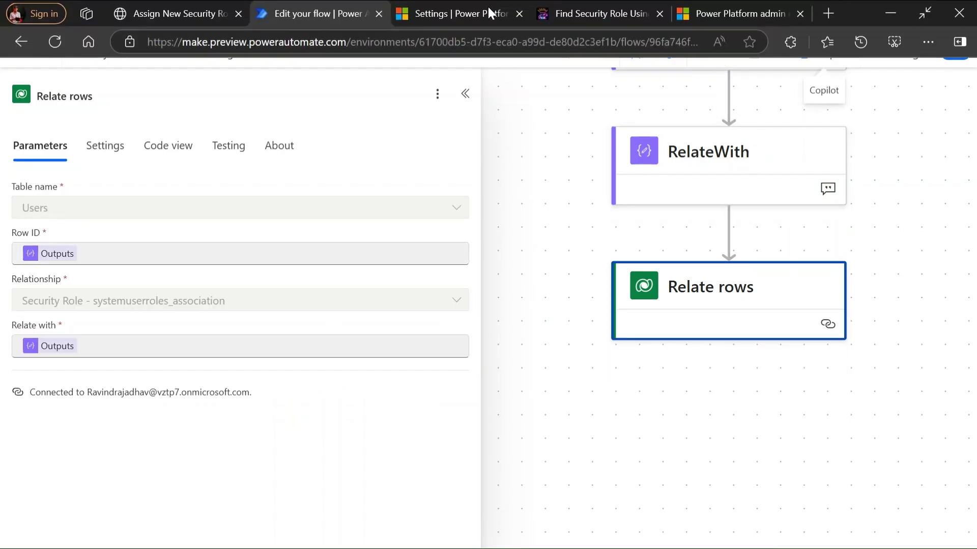
pyautogui.click(828, 14)
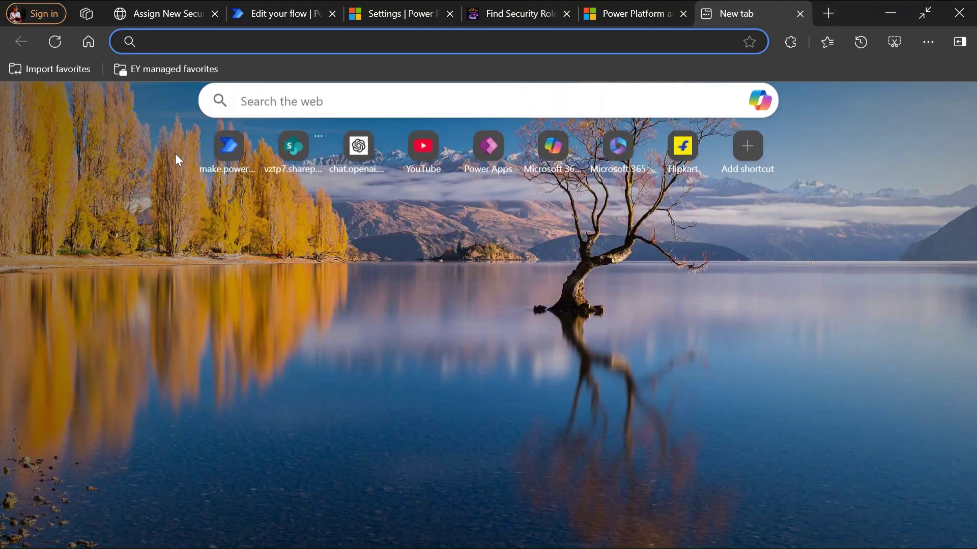
pyautogui.click(220, 156)
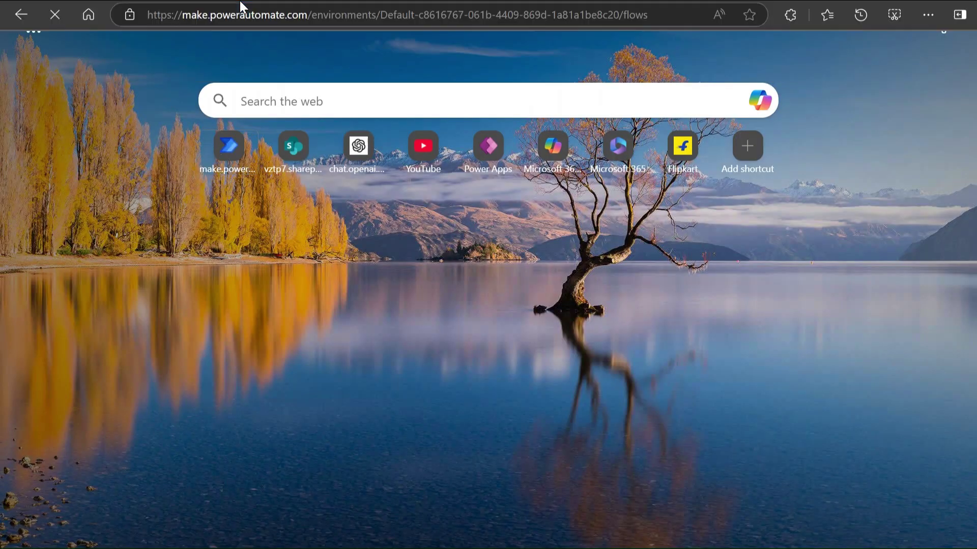
pyautogui.click(266, 16)
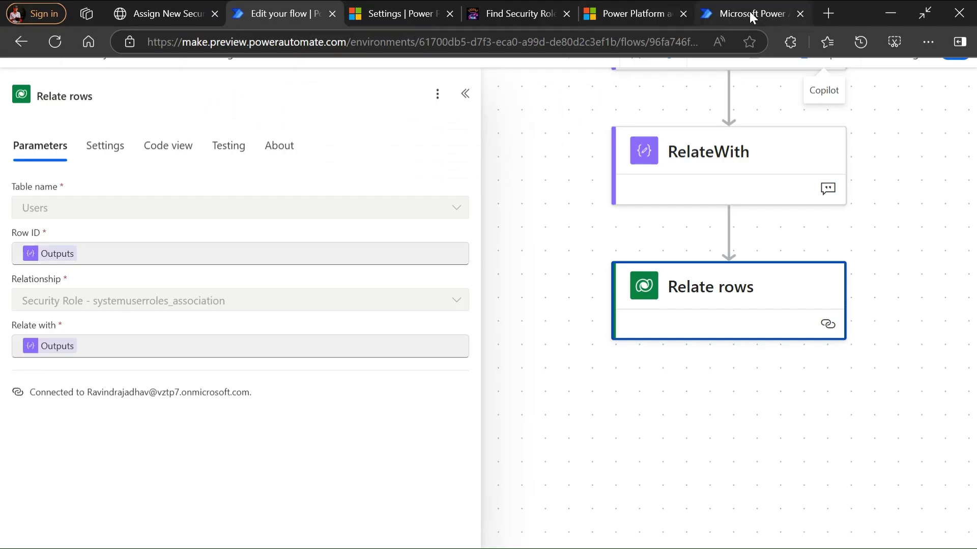
pyautogui.click(751, 15)
pyautogui.click(304, 11)
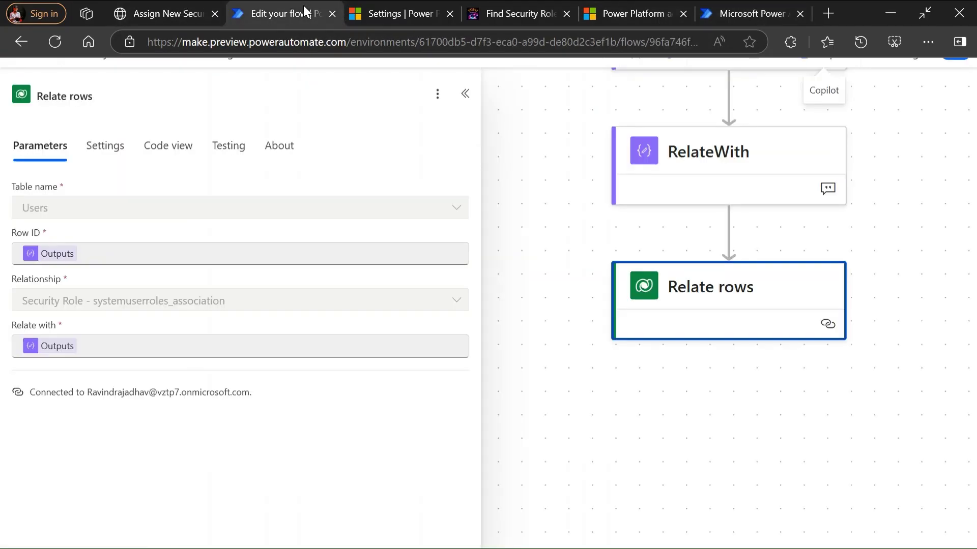
pyautogui.moveTo(740, 11); pyautogui.dragTo(398, 15)
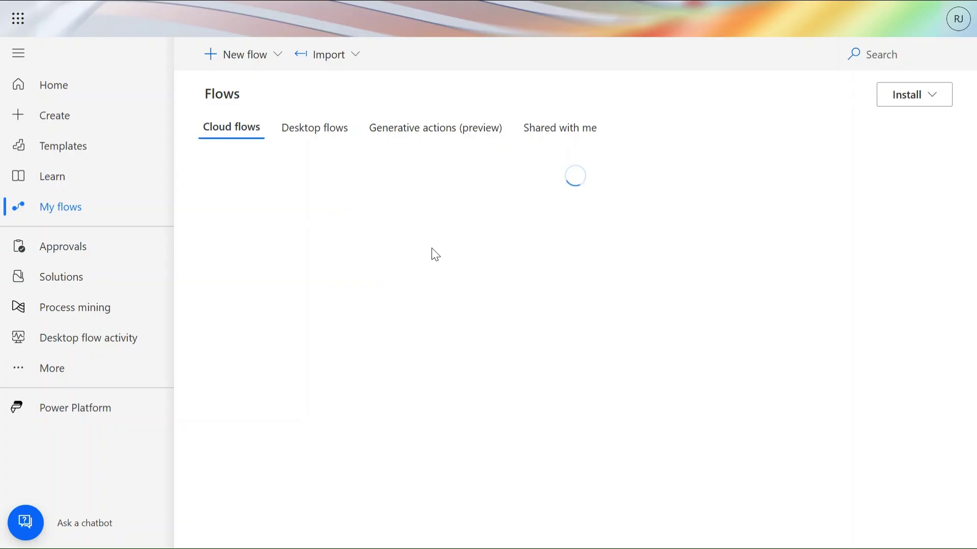
pyautogui.moveTo(411, 1)
pyautogui.click(268, 7)
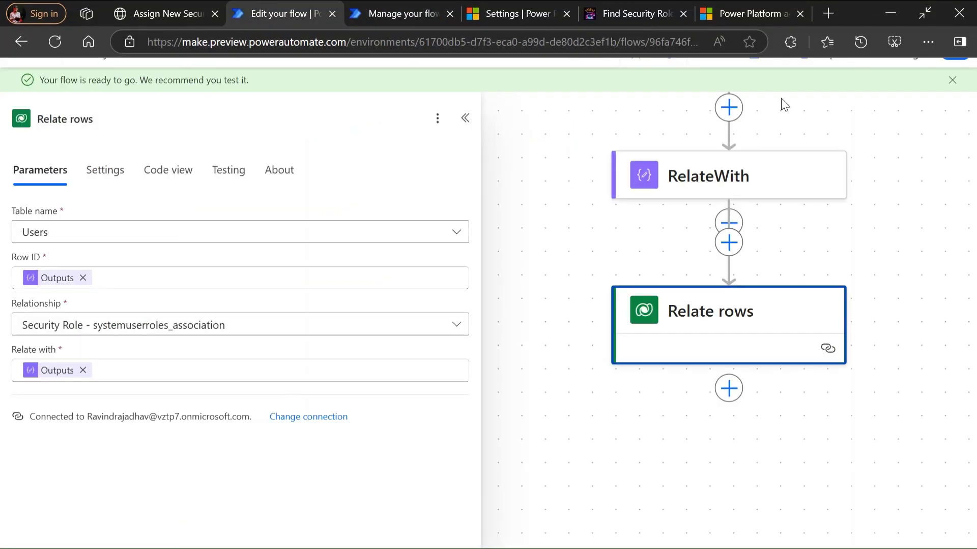
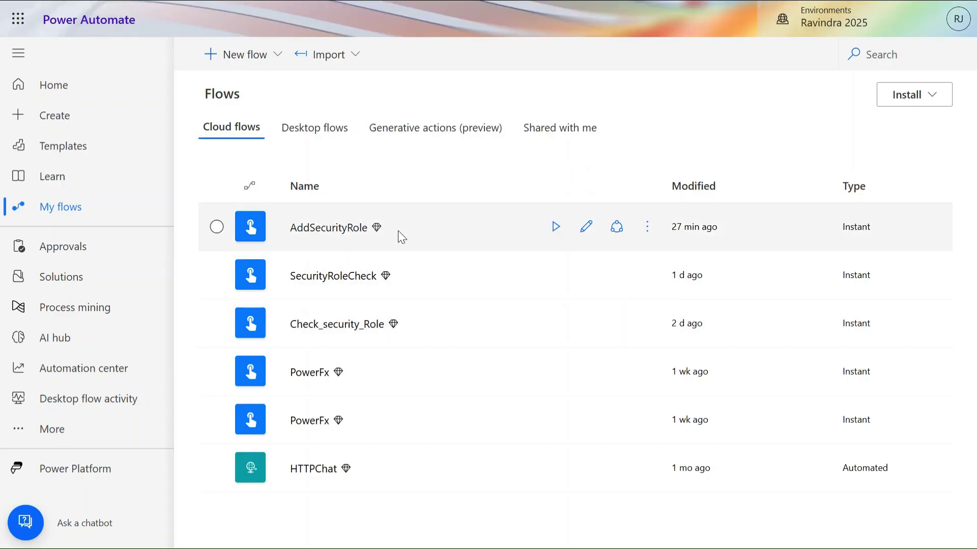
# Run the SecurityRoleCheck flow from the flows list and open its details page.
pyautogui.click(556, 278)
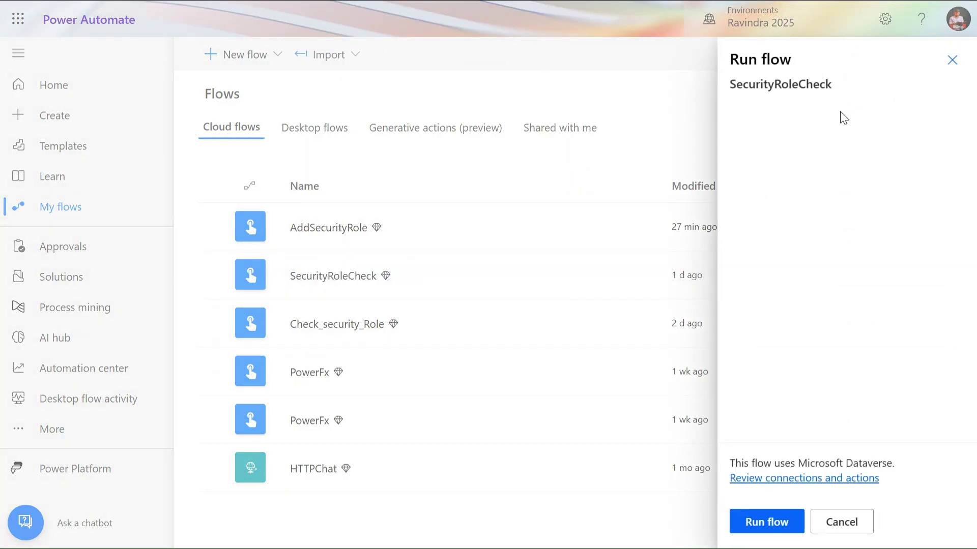
pyautogui.click(785, 530)
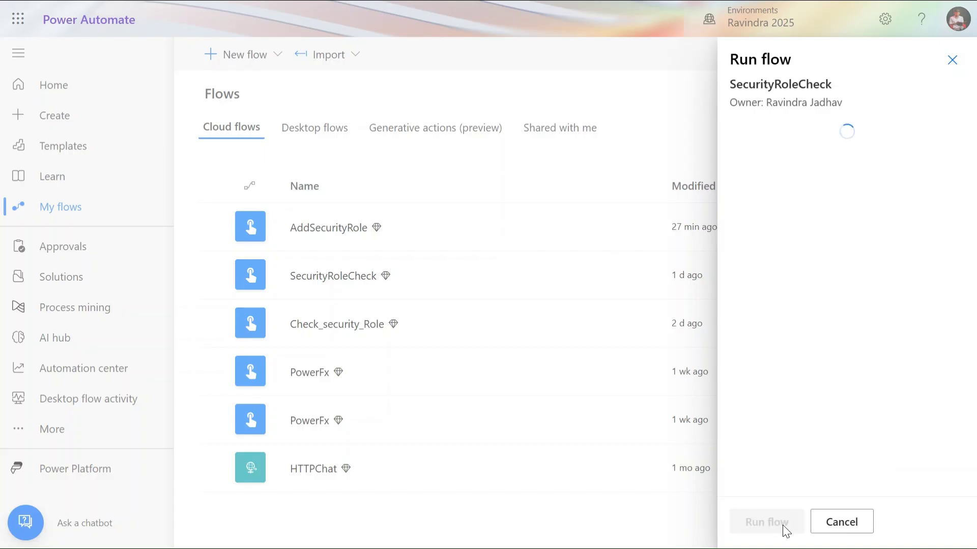
pyautogui.click(785, 528)
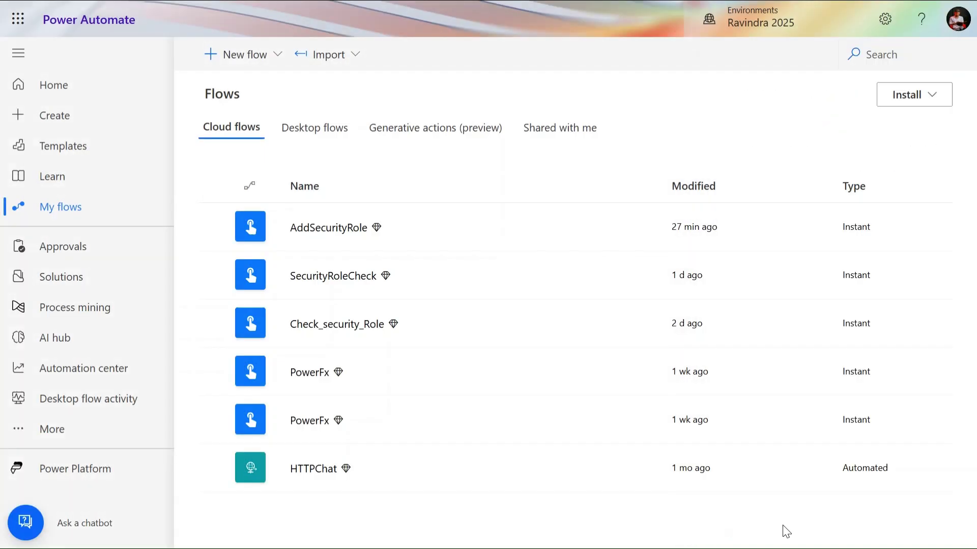
pyautogui.click(647, 277)
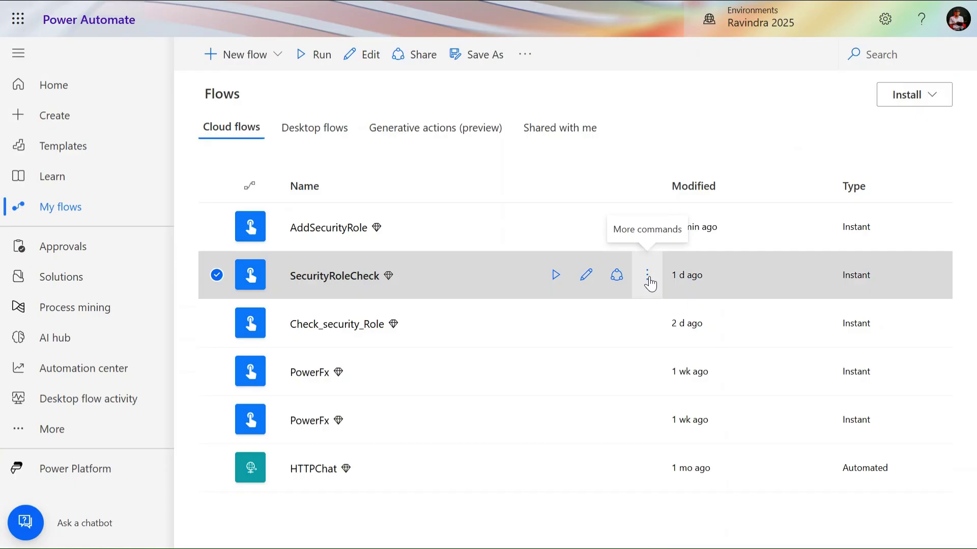
pyautogui.click(701, 540)
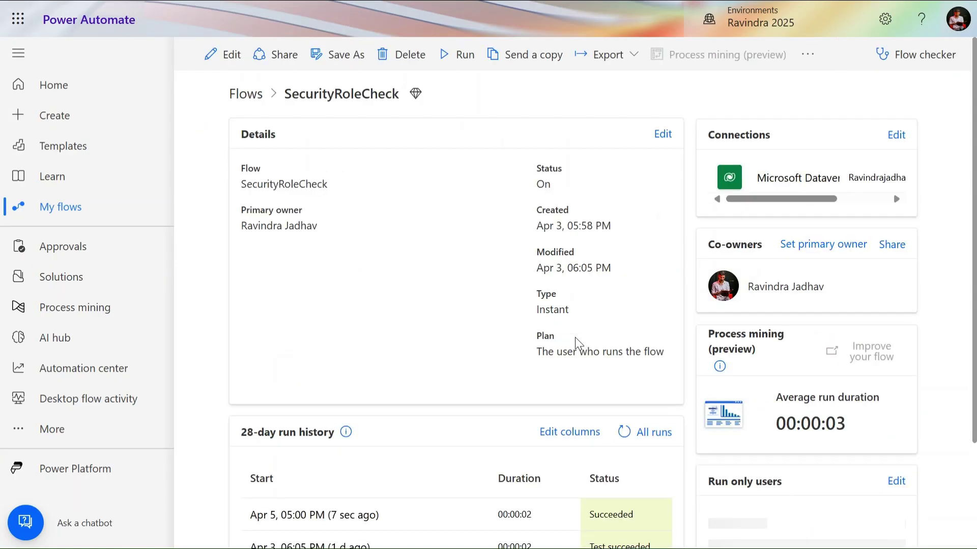
# Open the latest SecurityRoleCheck run from the run history and examine the output of its Join action.
pyautogui.scroll(-3, 575, 337)
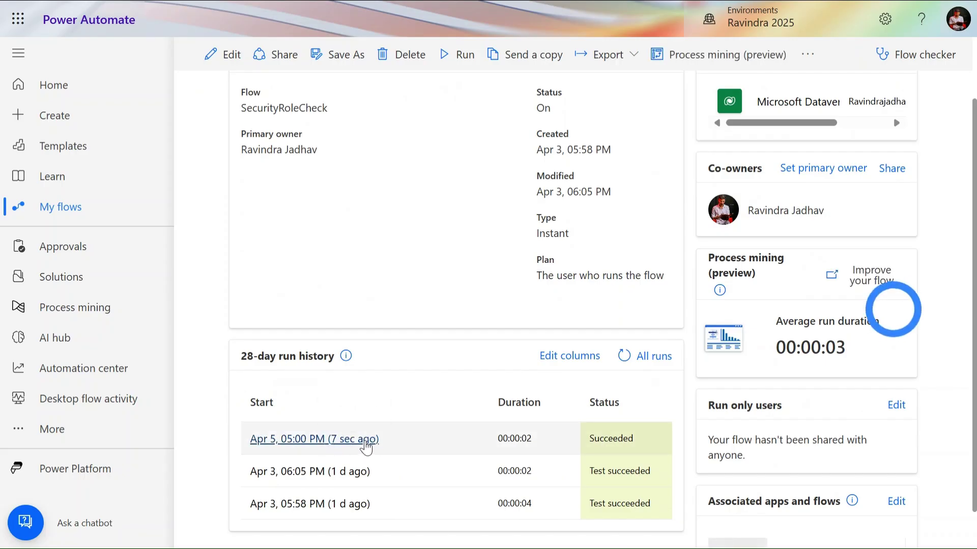
pyautogui.click(363, 442)
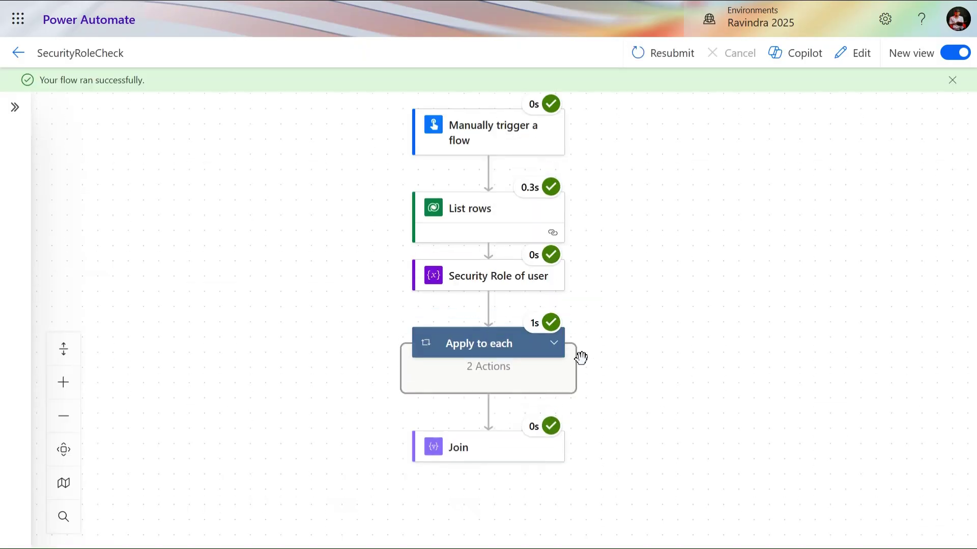
pyautogui.scroll(-1, 581, 358)
pyautogui.click(486, 400)
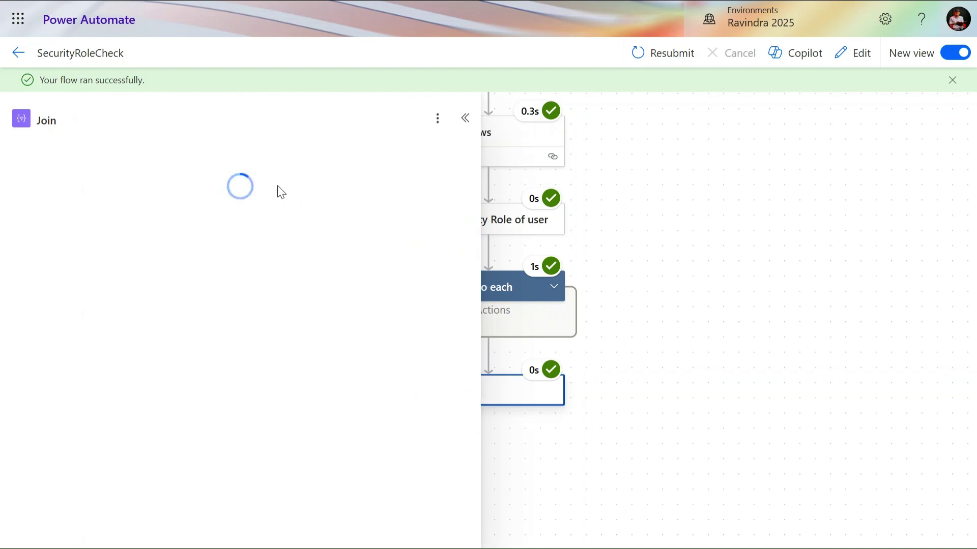
pyautogui.scroll(-10, 265, 356)
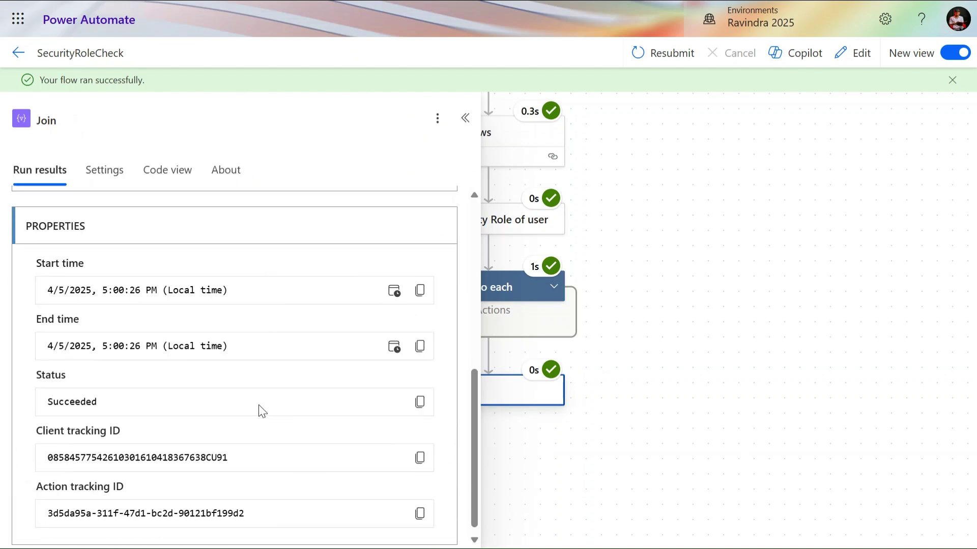
pyautogui.scroll(2, 261, 410)
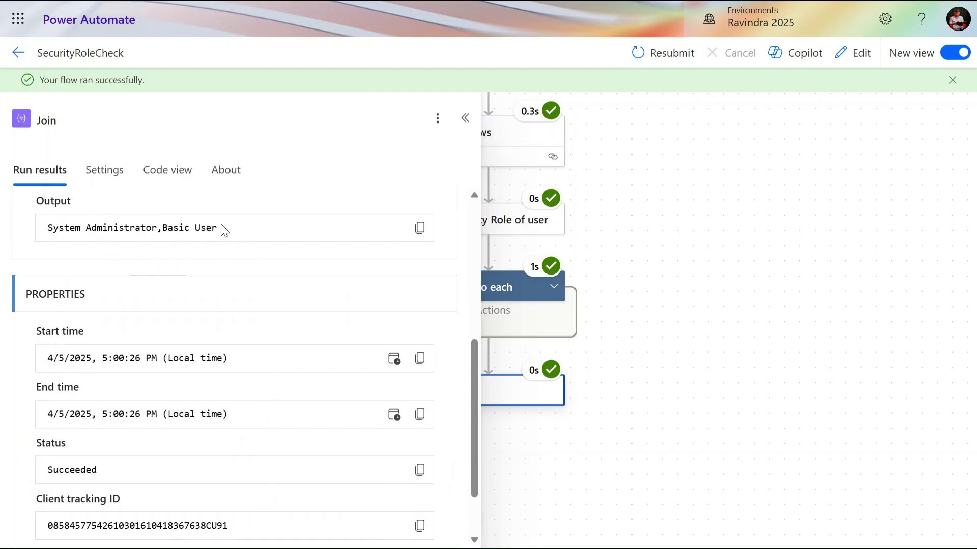
# Return to the SecurityRoleAdd/Remove flow and run it as a manual test.
pyautogui.moveTo(377, 1)
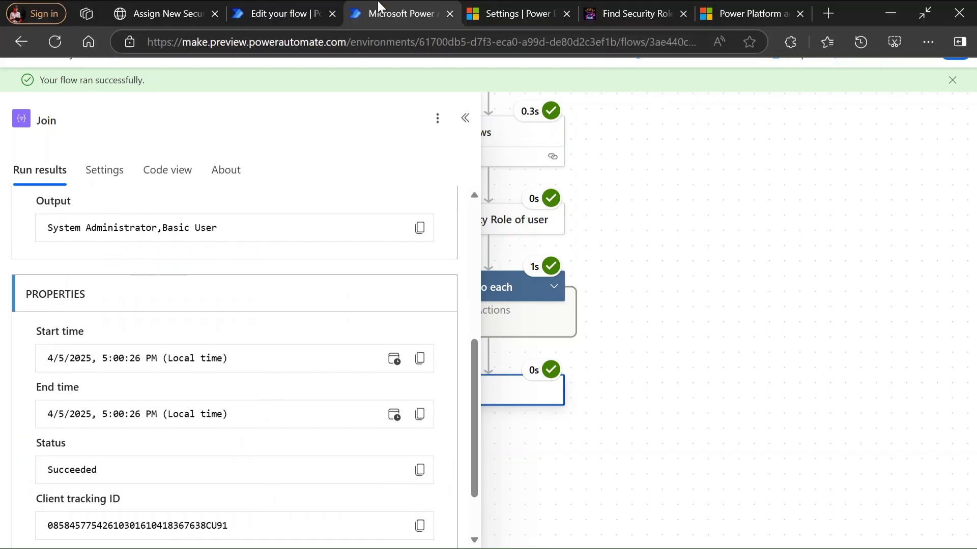
pyautogui.click(258, 14)
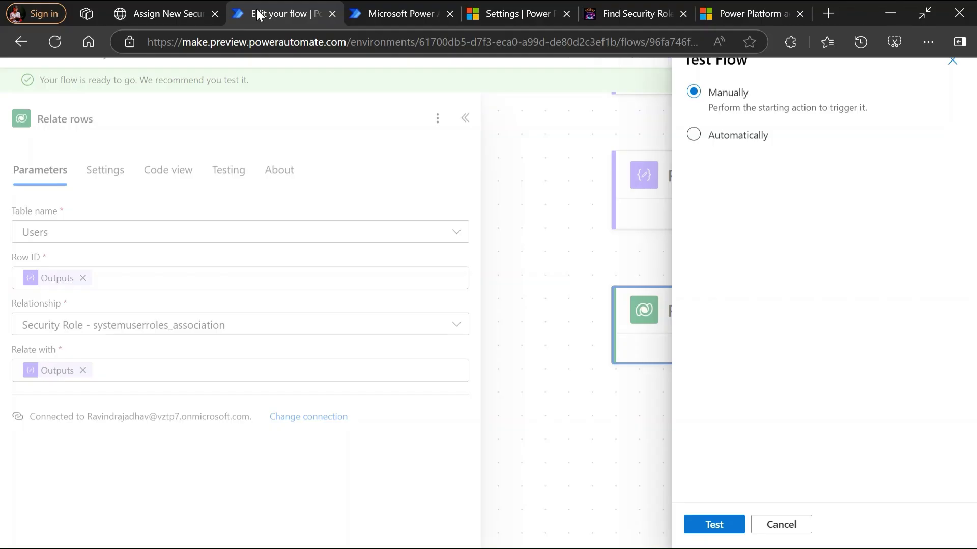
pyautogui.click(730, 531)
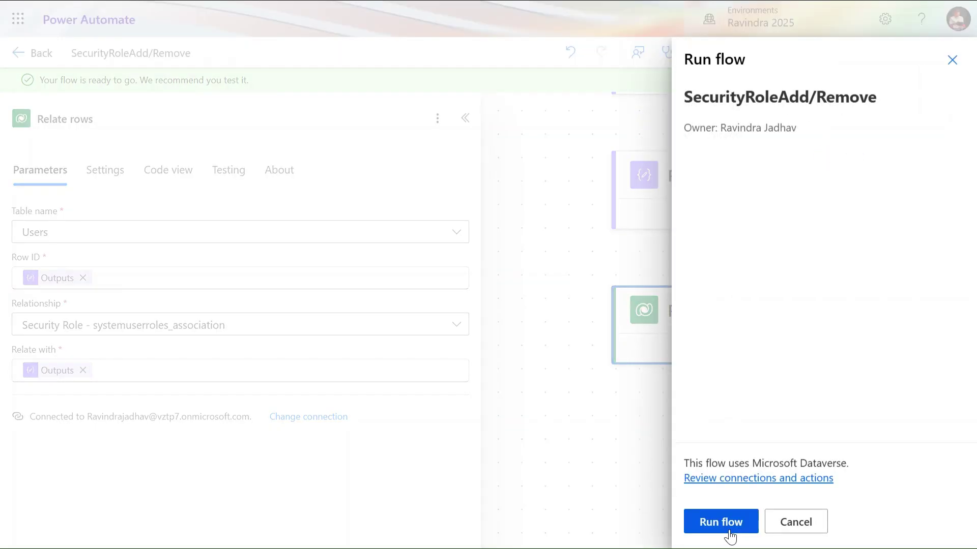
pyautogui.click(730, 532)
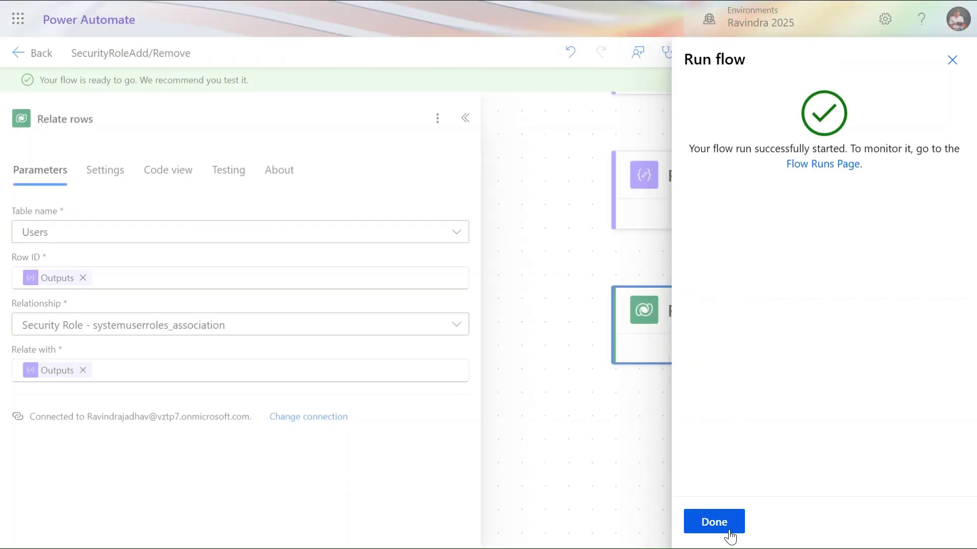
pyautogui.click(714, 524)
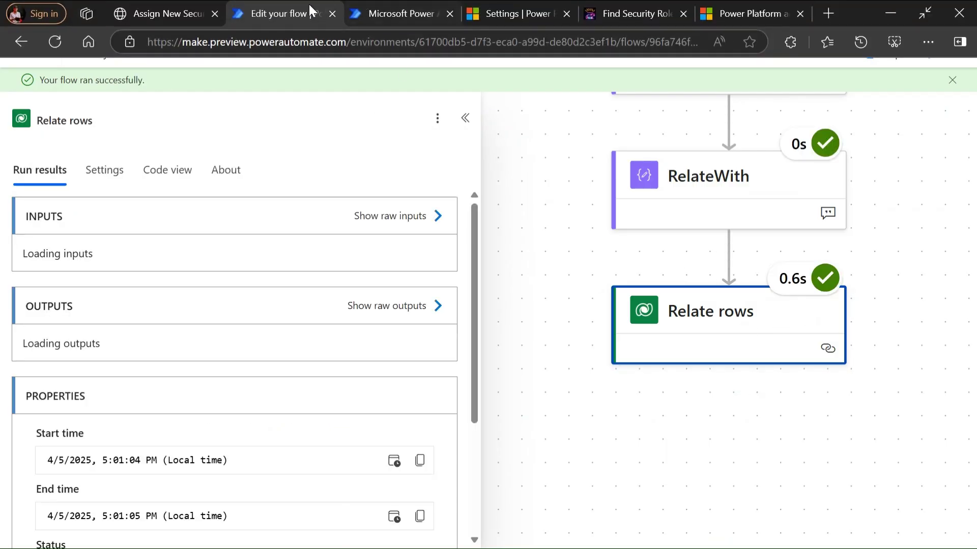
# Switch back to the SecurityRoleCheck run and resubmit it.
pyautogui.click(392, 13)
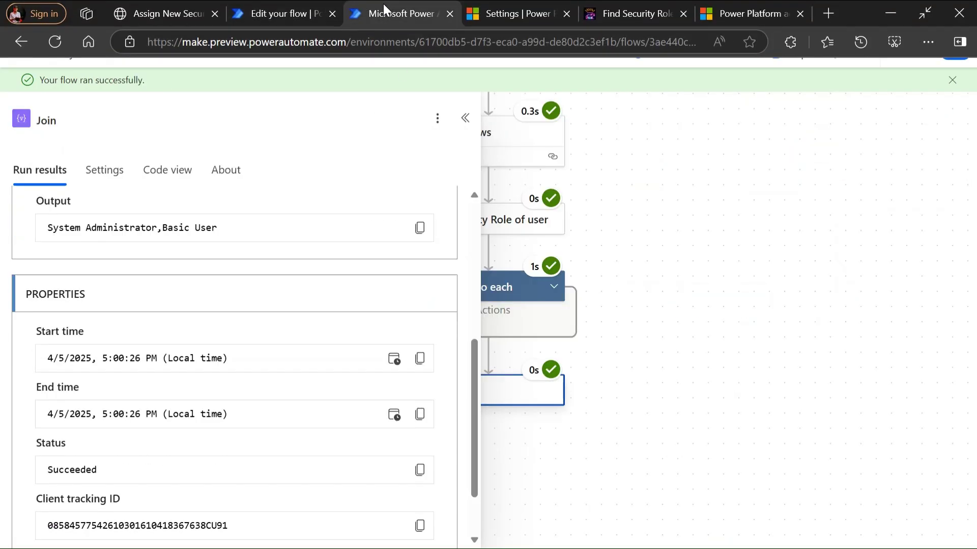
pyautogui.click(951, 80)
pyautogui.click(924, 15)
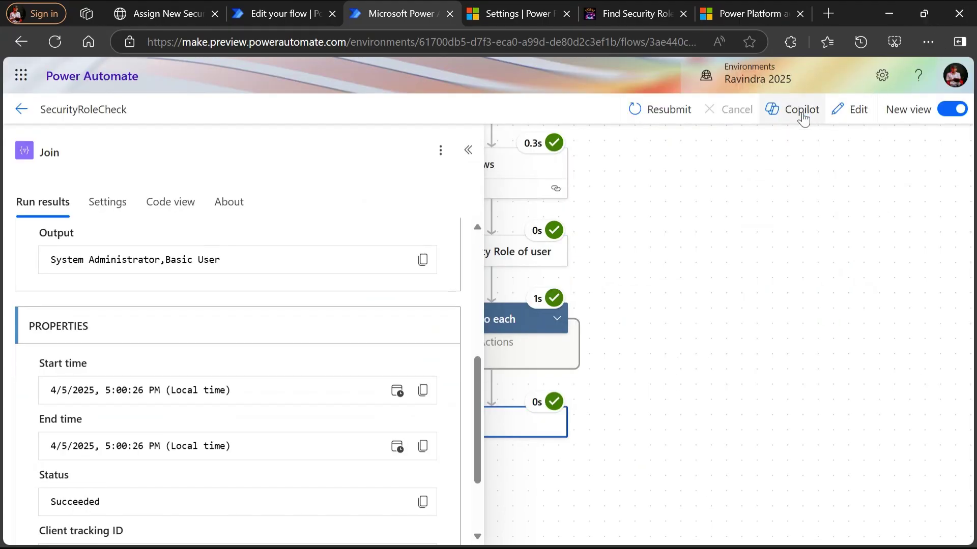
pyautogui.click(671, 108)
pyautogui.click(551, 127)
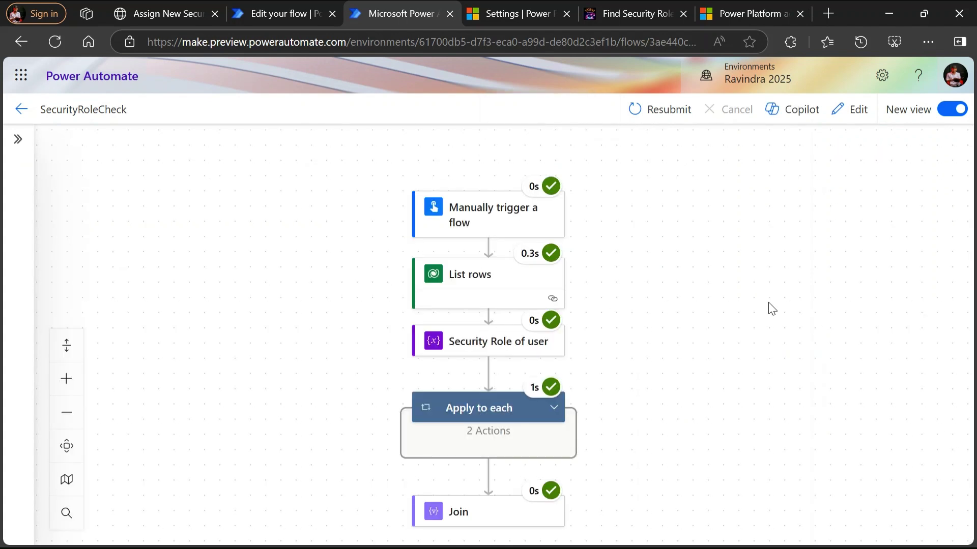
# Examine the Join action's output in the resubmitted run and highlight the App Opener role.
pyautogui.scroll(-3, 589, 325)
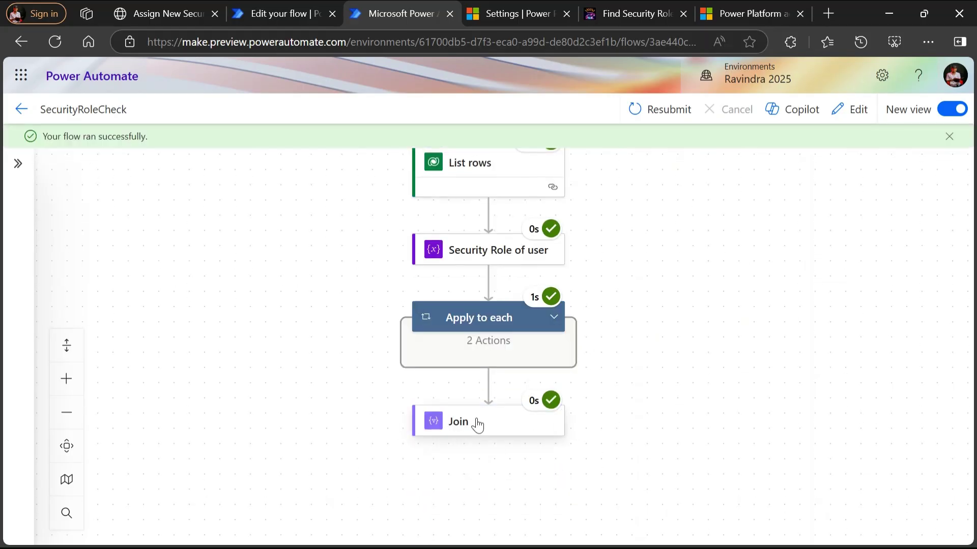
pyautogui.click(475, 425)
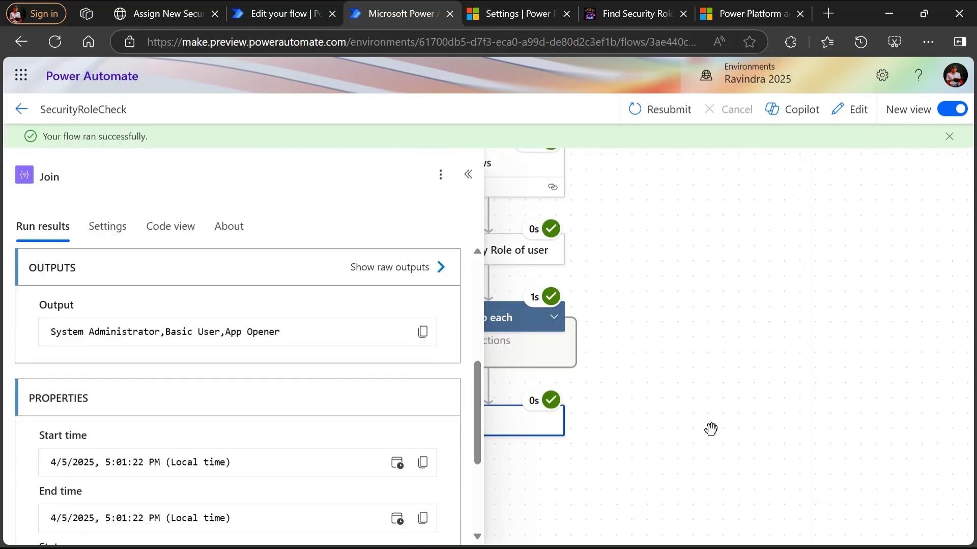
pyautogui.moveTo(669, 403); pyautogui.dragTo(768, 405)
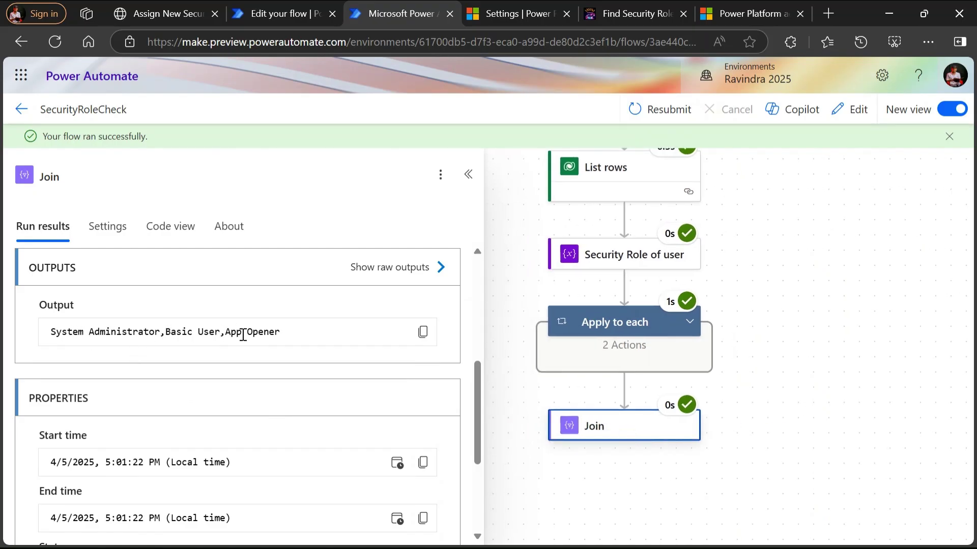
pyautogui.moveTo(242, 336); pyautogui.dragTo(313, 337)
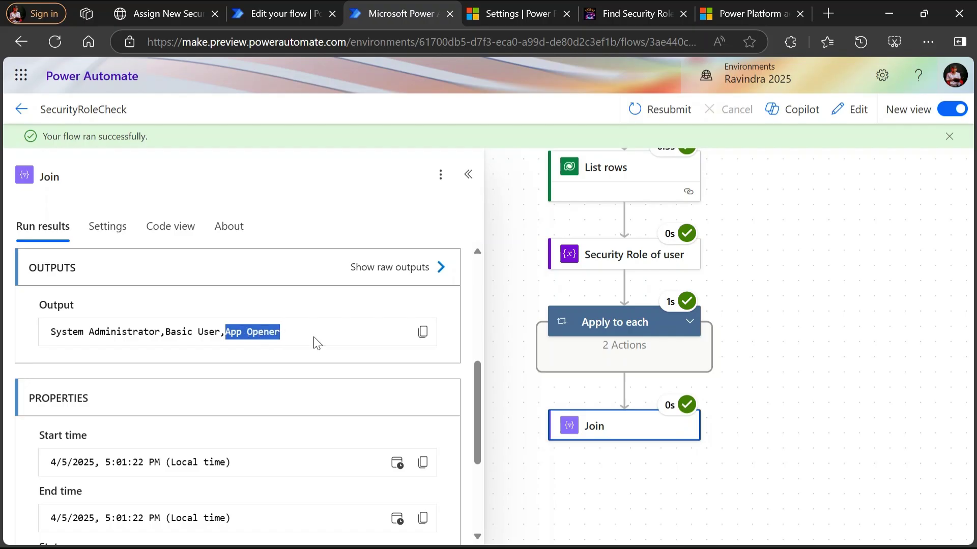
# Return to the SecurityRoleAdd/Remove flow in edit mode and add a Dataverse Unrelate rows action after Relate rows.
pyautogui.click(295, 2)
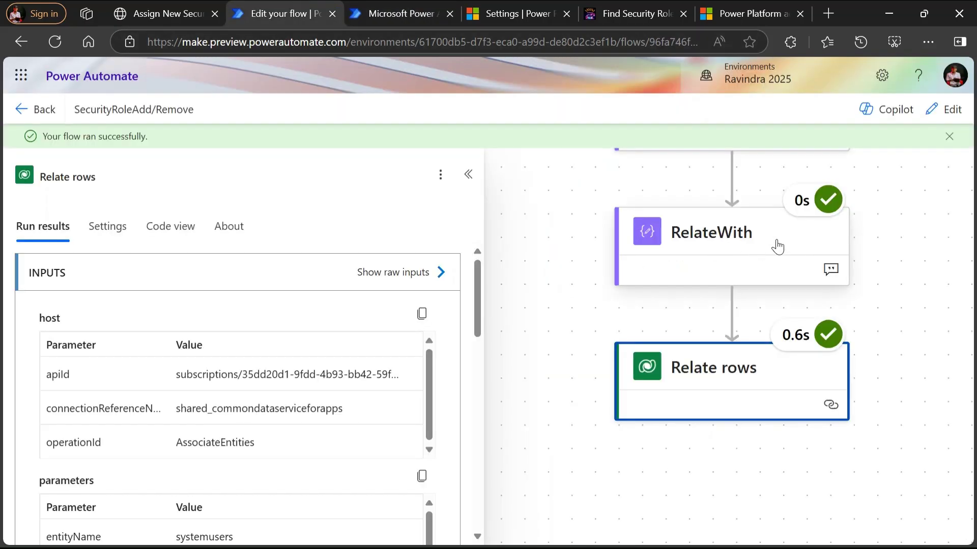
pyautogui.click(949, 136)
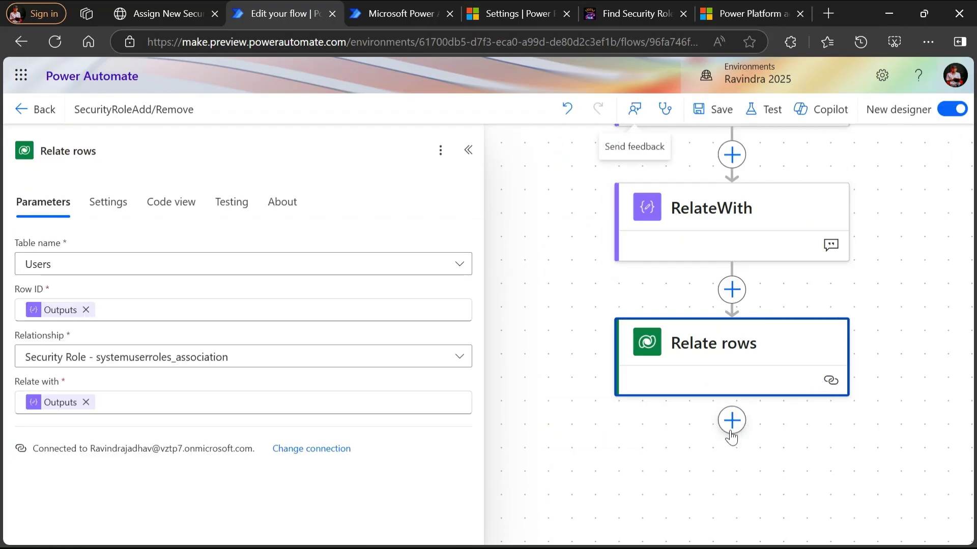
pyautogui.click(731, 424)
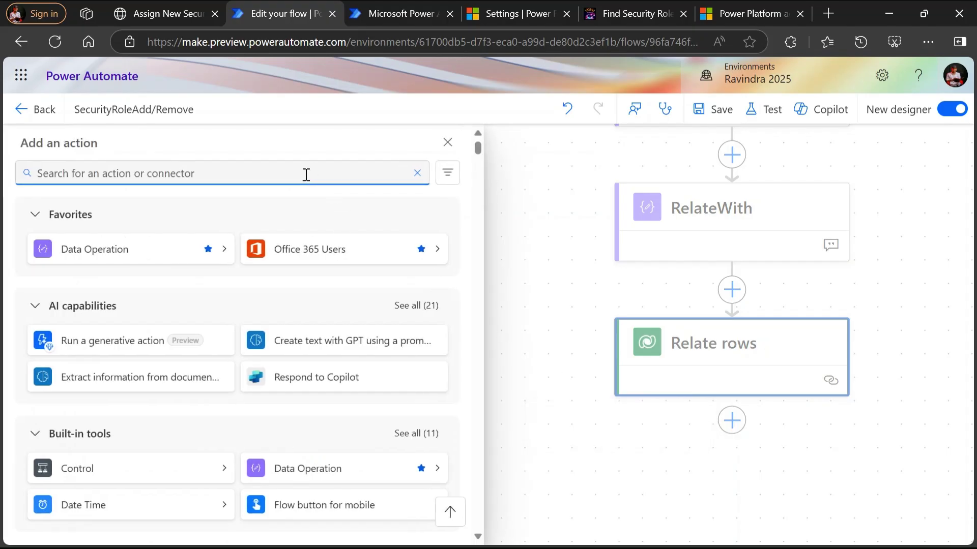
pyautogui.write('un')
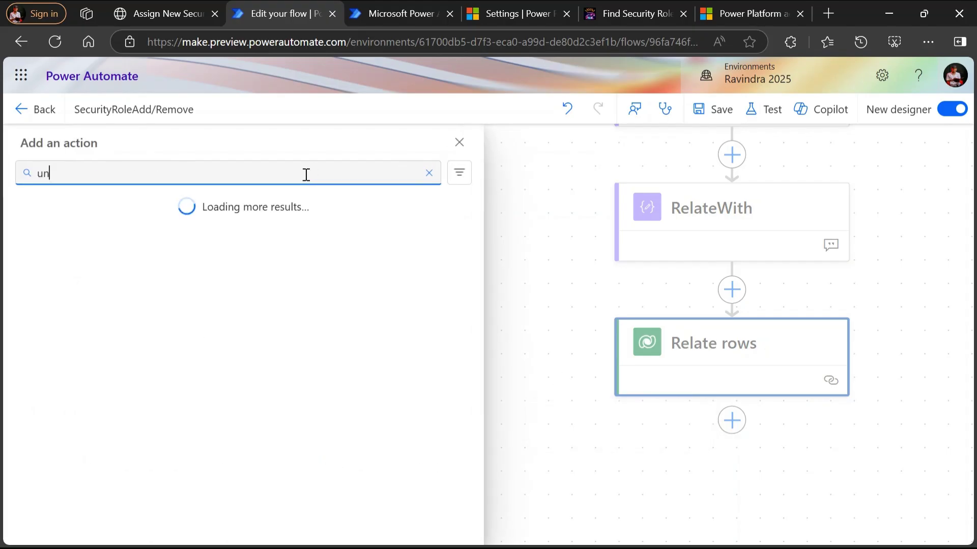
pyautogui.write('relate')
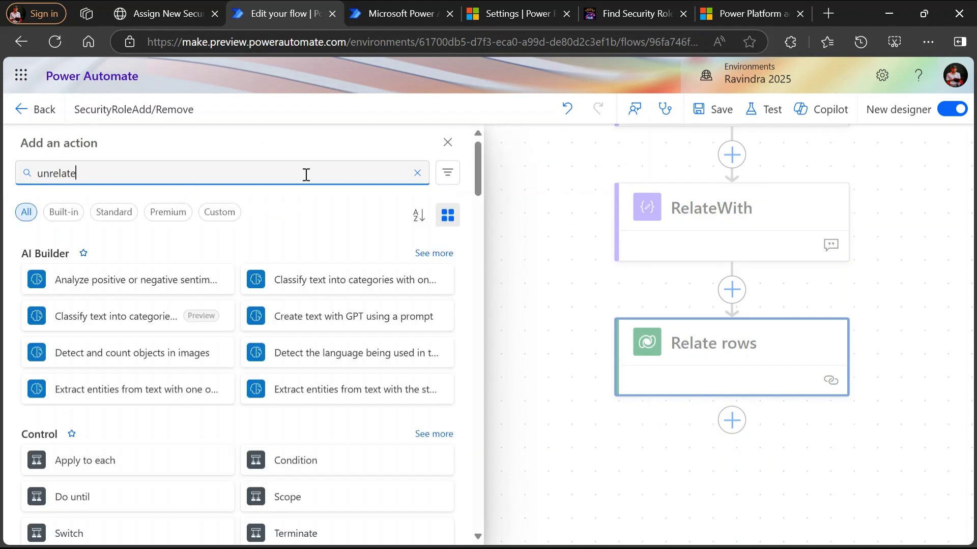
pyautogui.click(121, 276)
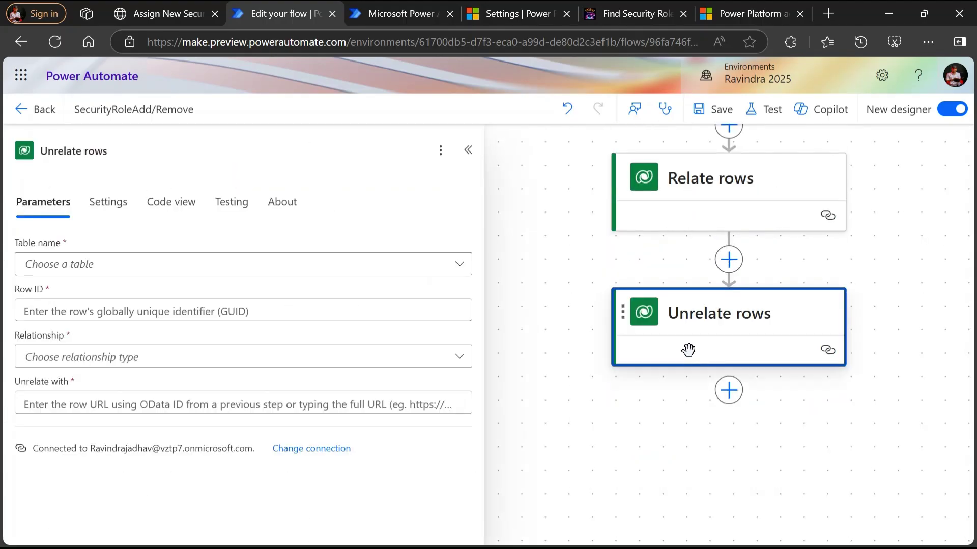
# Set the Unrelate rows table name to Users and the row ID to the ROWID Outputs.
pyautogui.click(146, 262)
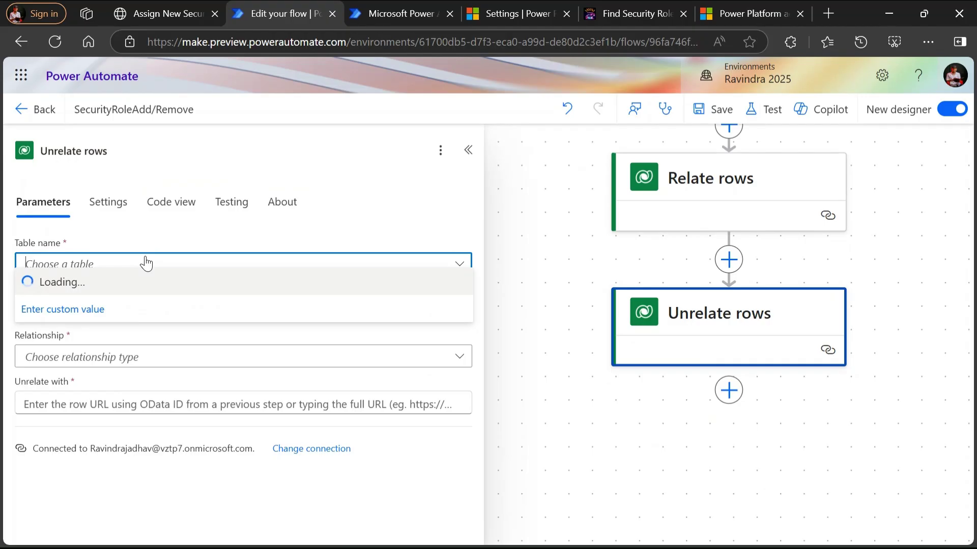
pyautogui.write('u')
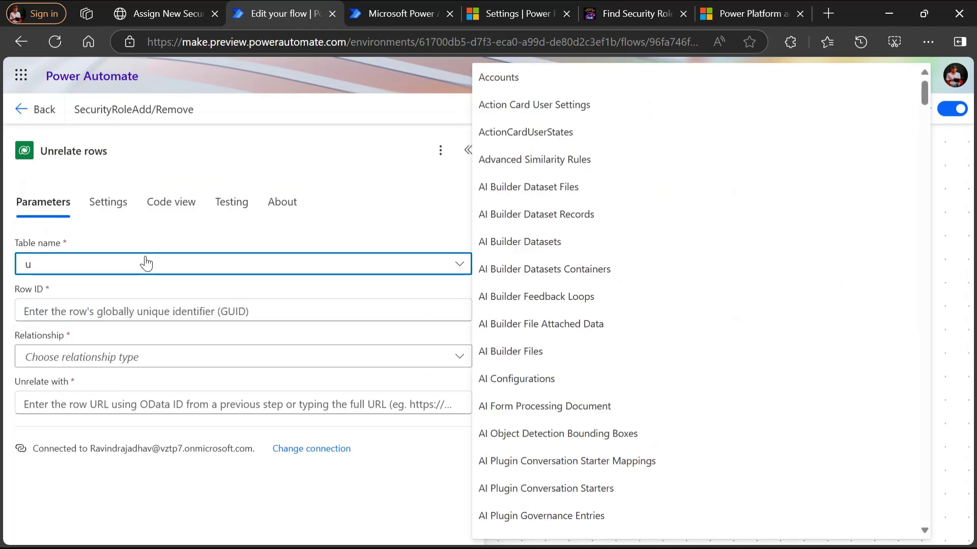
pyautogui.write('sers')
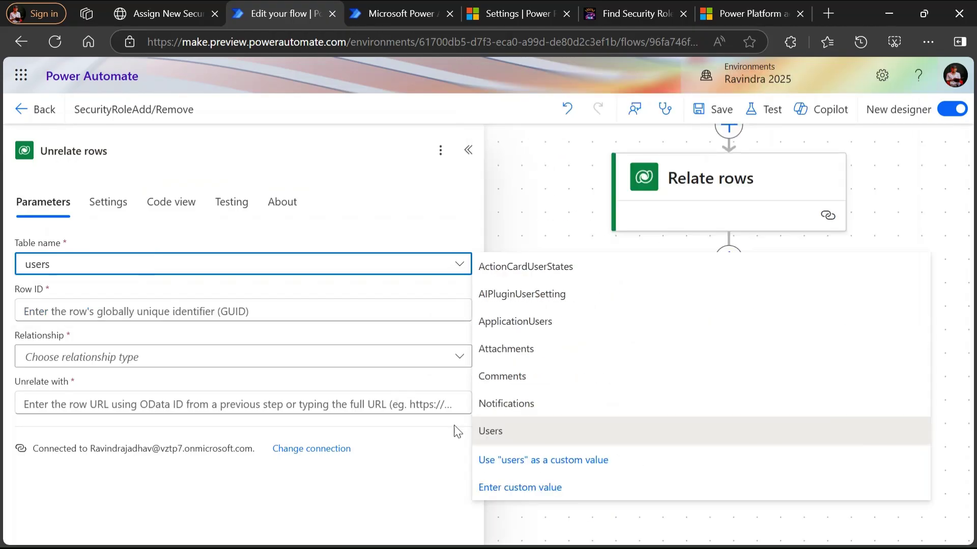
pyautogui.click(491, 434)
pyautogui.click(165, 313)
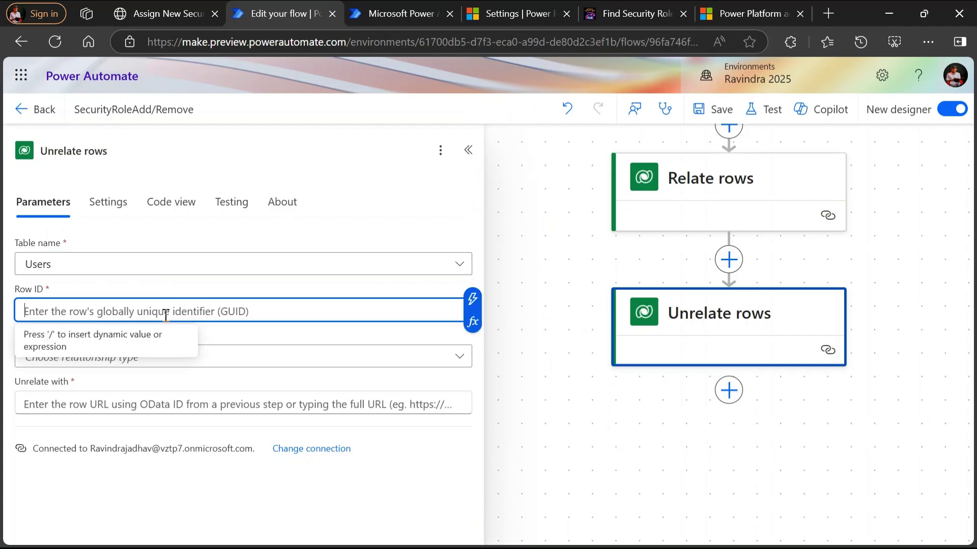
pyautogui.click(472, 297)
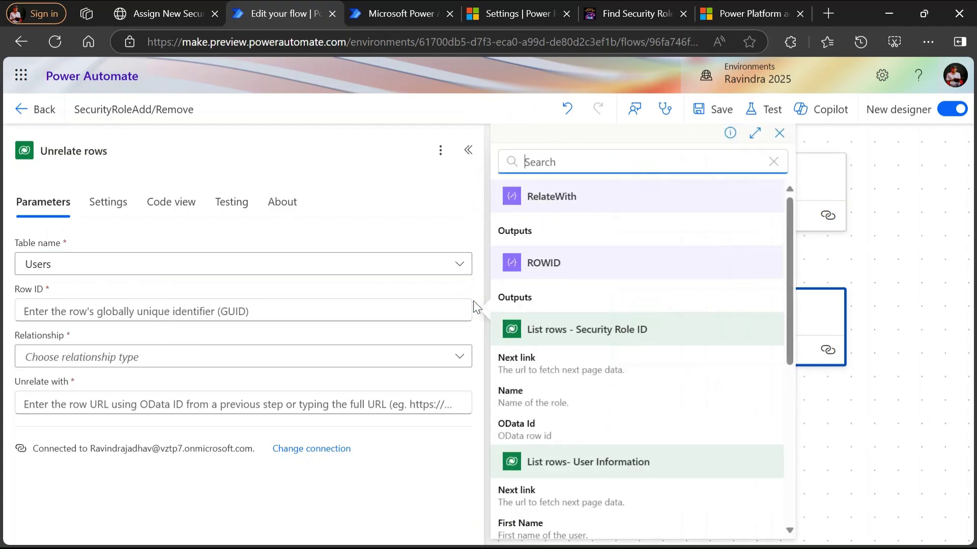
pyautogui.click(567, 299)
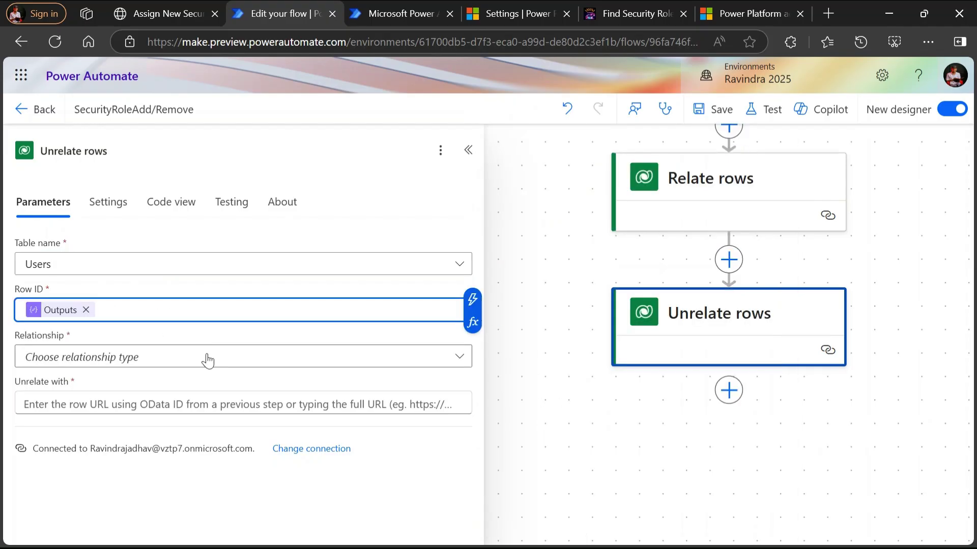
# Set the Unrelate rows relationship to Security Role - systemuserroles_association.
pyautogui.click(208, 360)
pyautogui.write('secu')
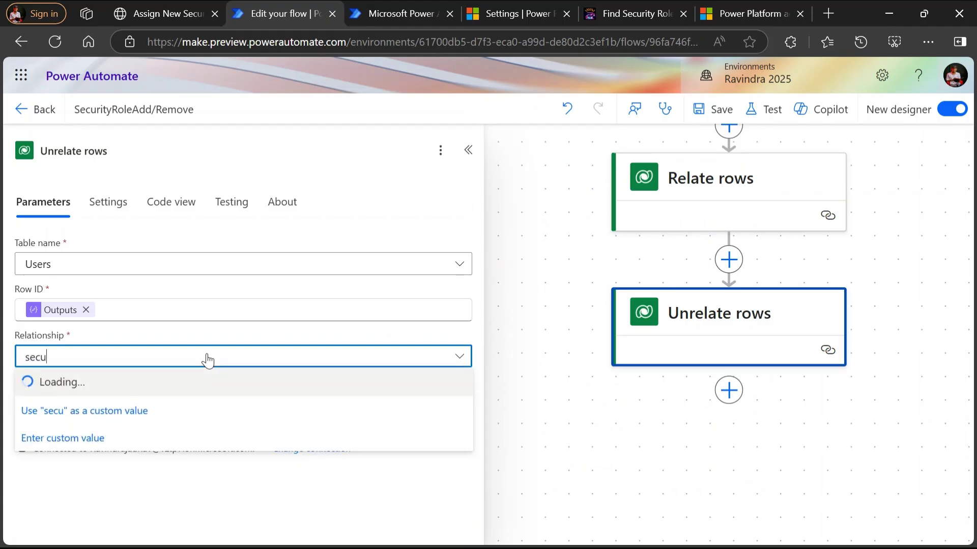
pyautogui.write('rity')
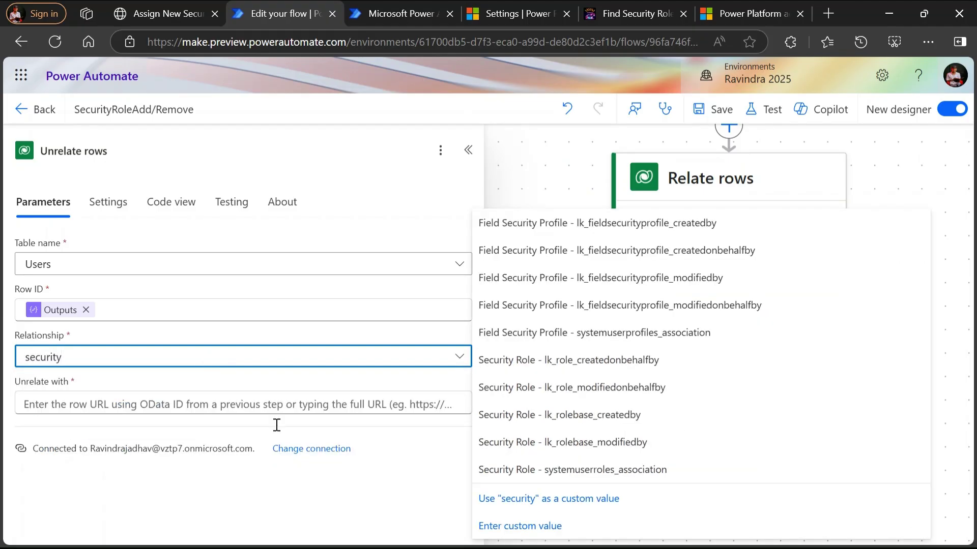
pyautogui.click(549, 477)
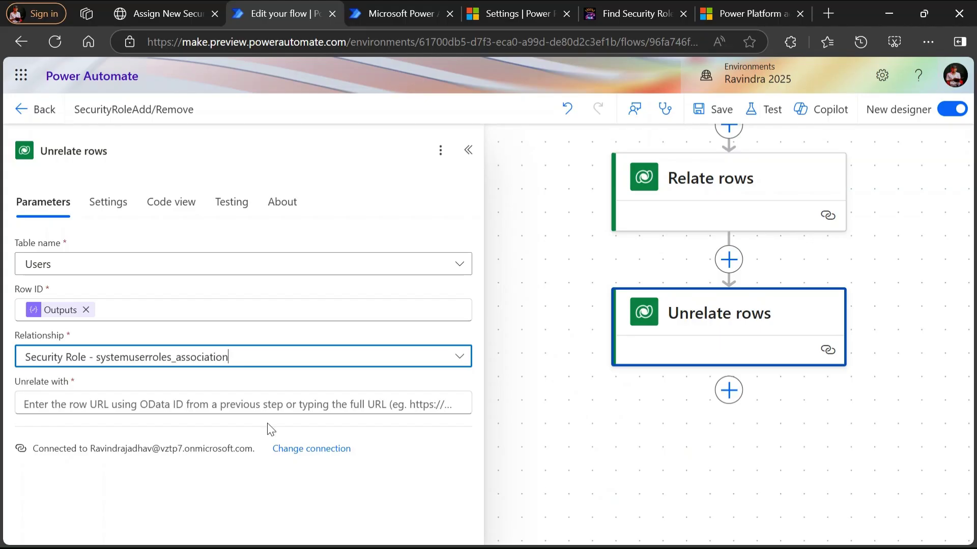
# Set Unrelate with to the Outputs of the RelateWith action and save the flow.
pyautogui.click(193, 407)
pyautogui.click(469, 398)
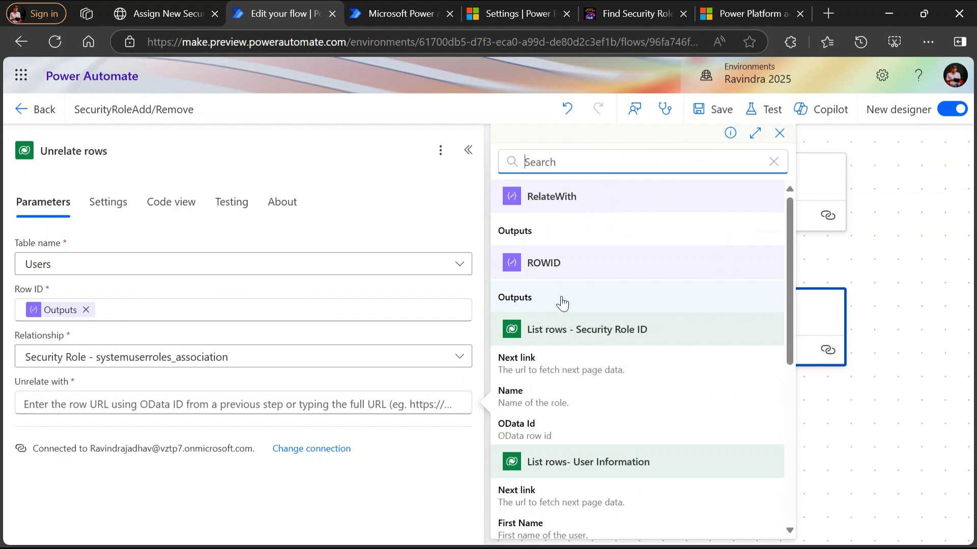
pyautogui.click(534, 235)
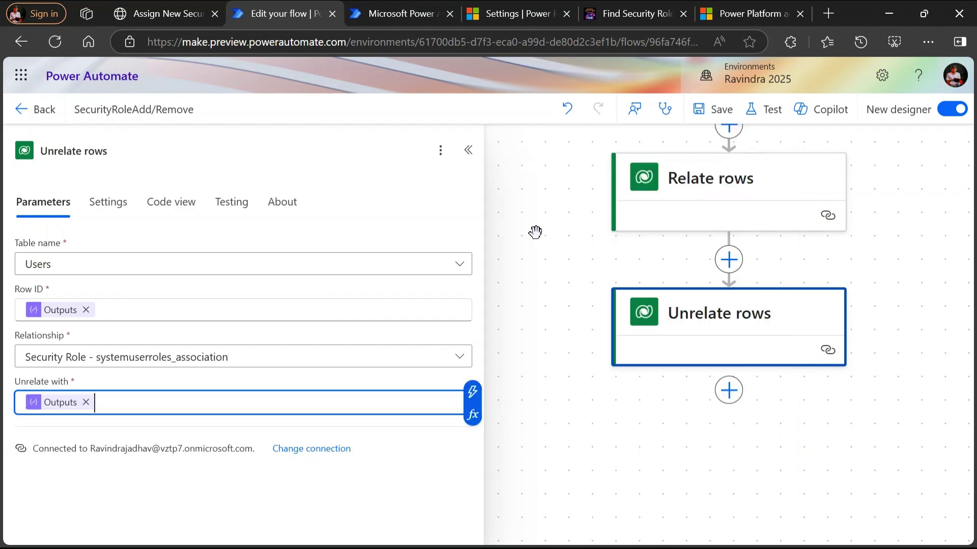
pyautogui.click(729, 117)
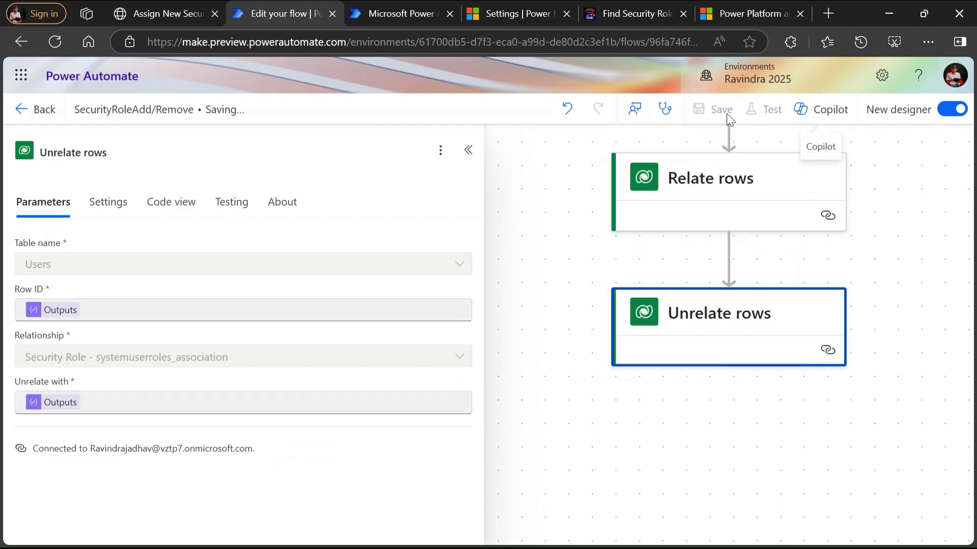
# Test the SecurityRoleAdd/Remove flow manually and run it.
pyautogui.click(767, 122)
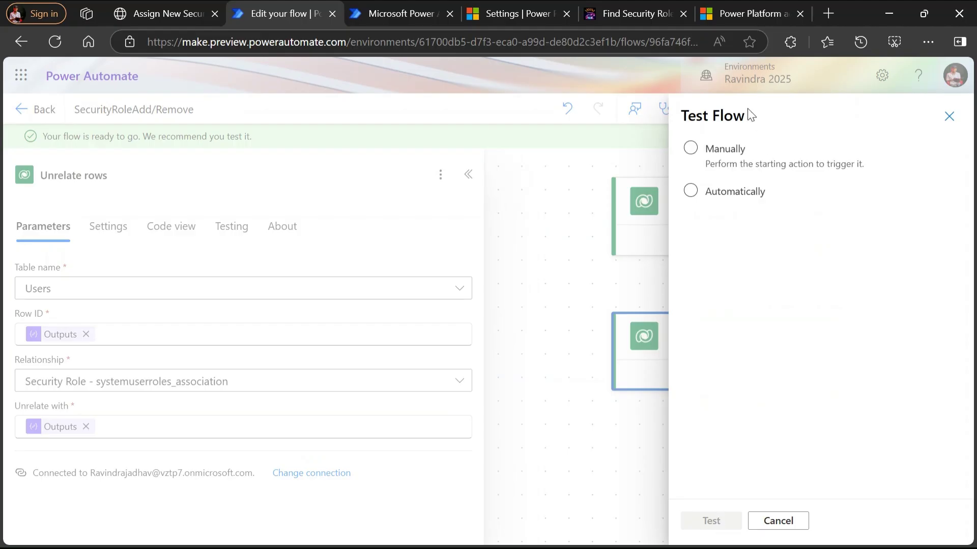
pyautogui.click(729, 152)
pyautogui.click(722, 521)
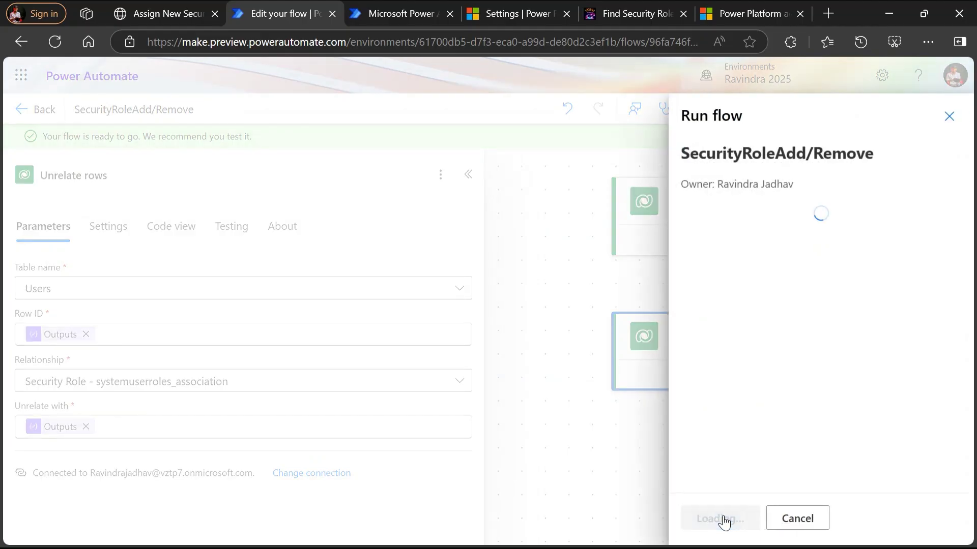
pyautogui.click(725, 518)
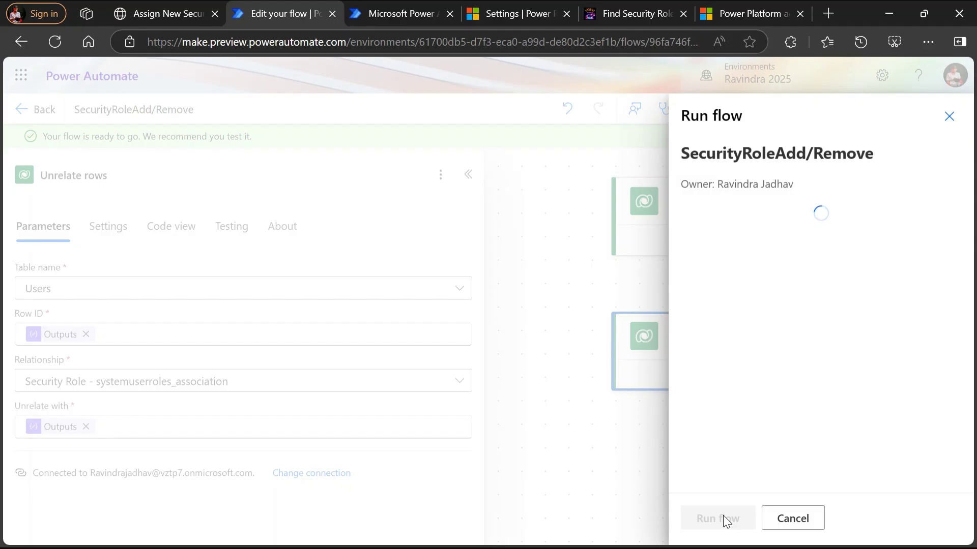
pyautogui.click(722, 517)
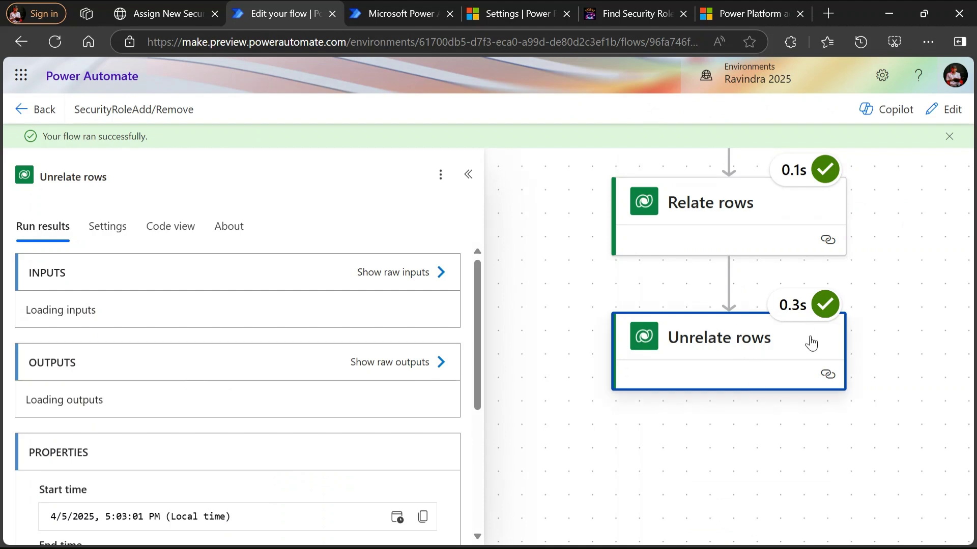
# Resubmit the SecurityRoleCheck flow run and check the user's security roles in the Join action's output.
pyautogui.click(422, 9)
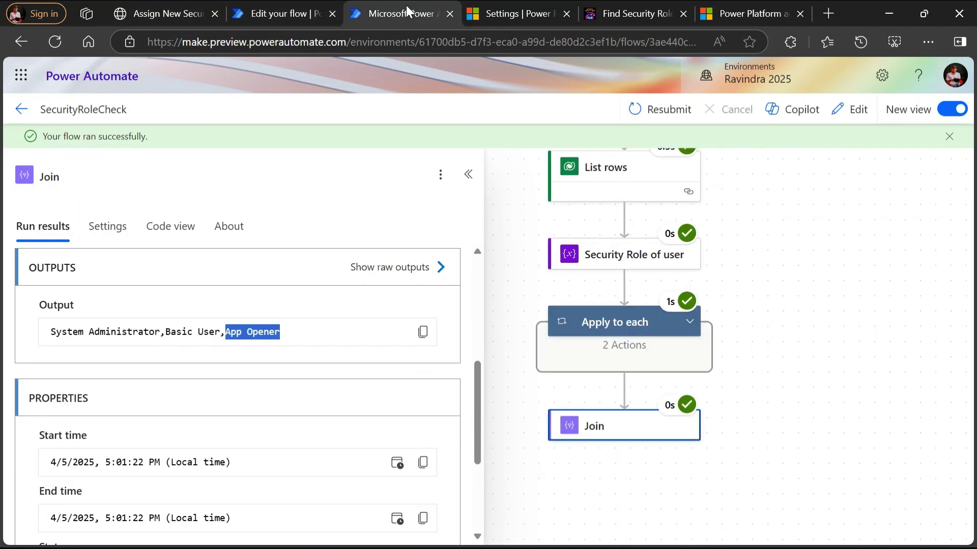
pyautogui.click(644, 107)
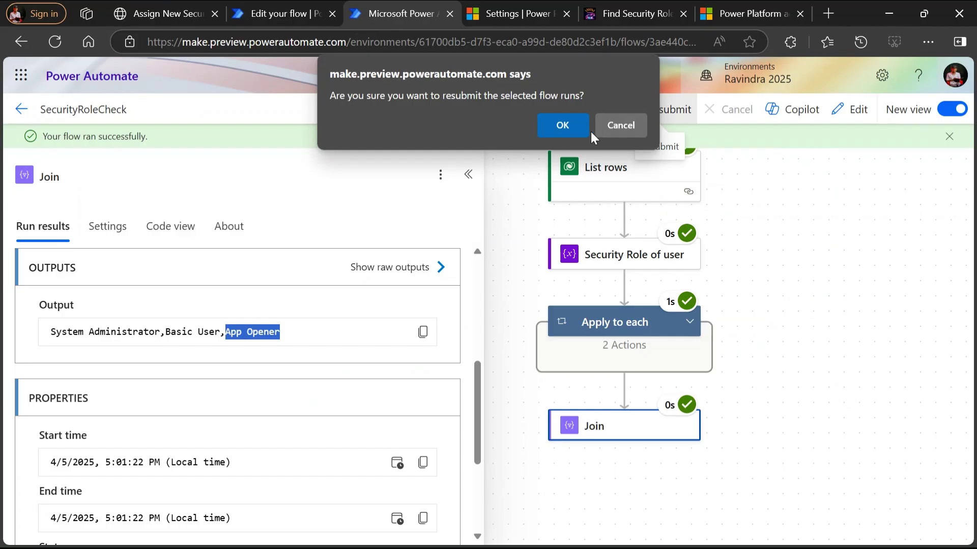
pyautogui.click(572, 129)
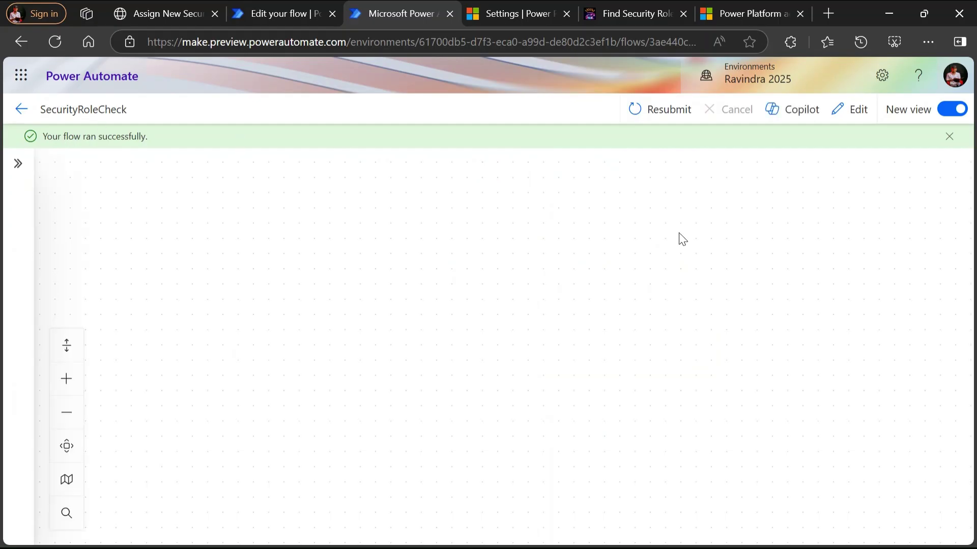
pyautogui.scroll(-3, 508, 381)
pyautogui.click(461, 418)
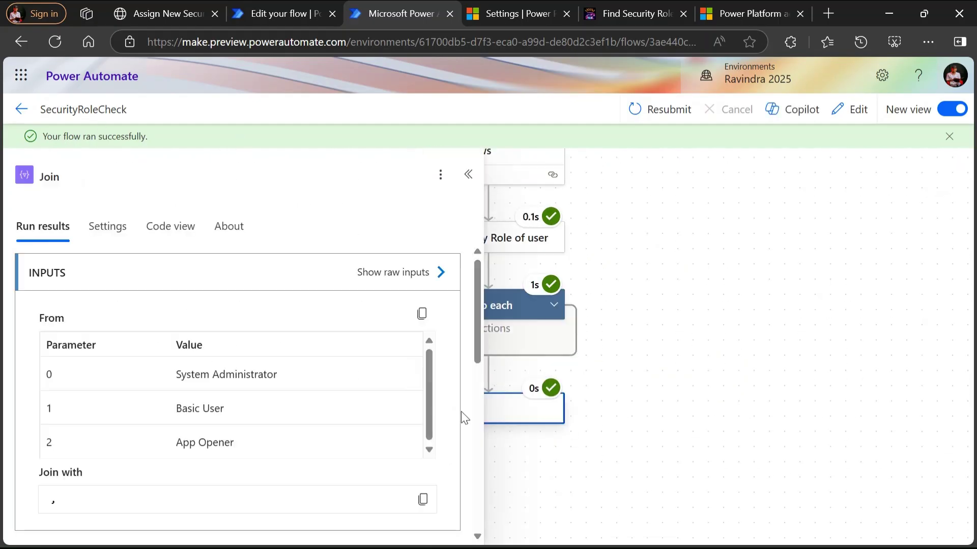
pyautogui.scroll(-6, 181, 387)
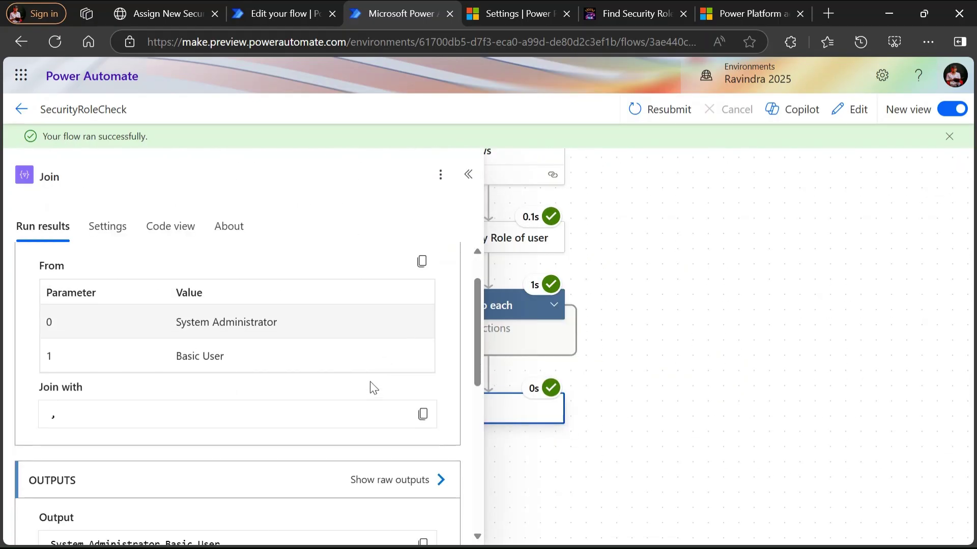
pyautogui.moveTo(79, 301); pyautogui.dragTo(242, 298)
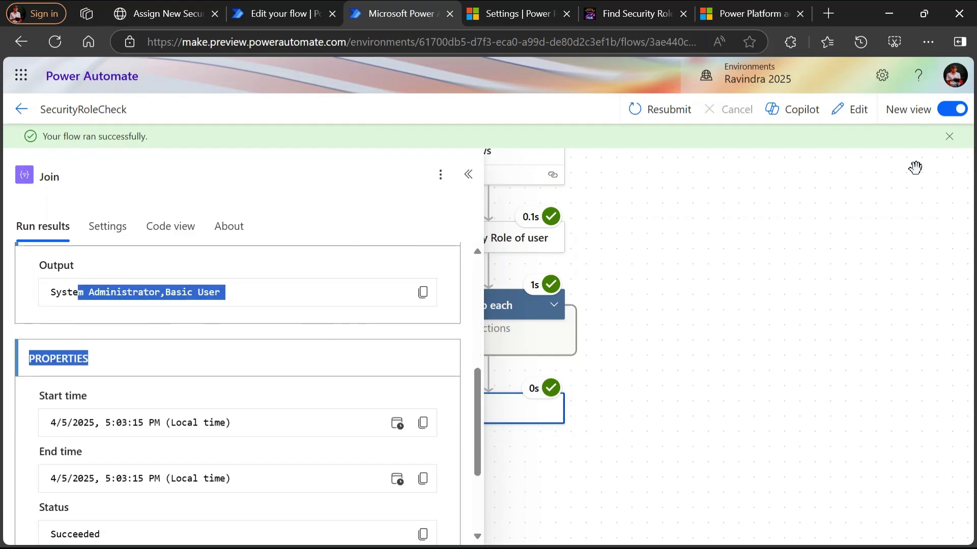